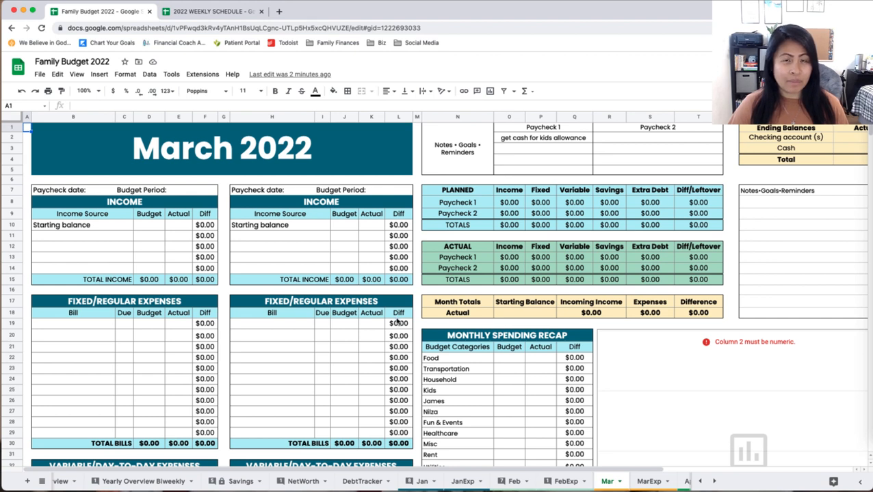
click(767, 205)
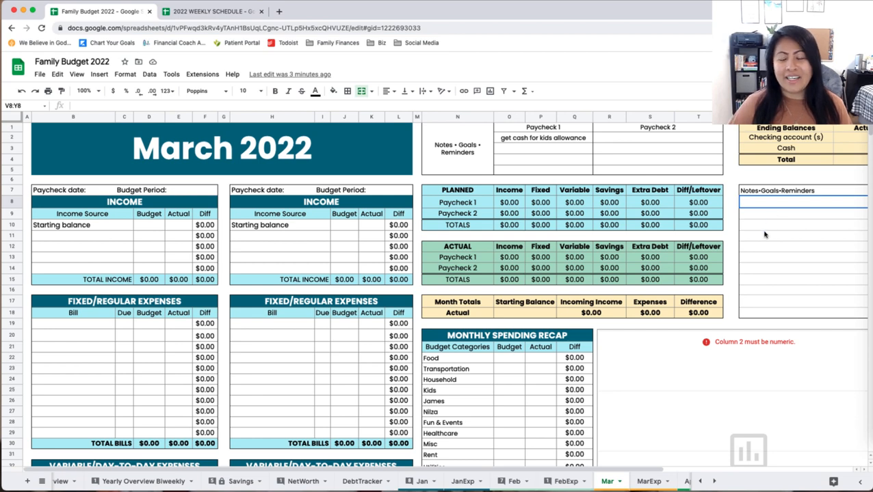
scroll(763, 233, down, 3)
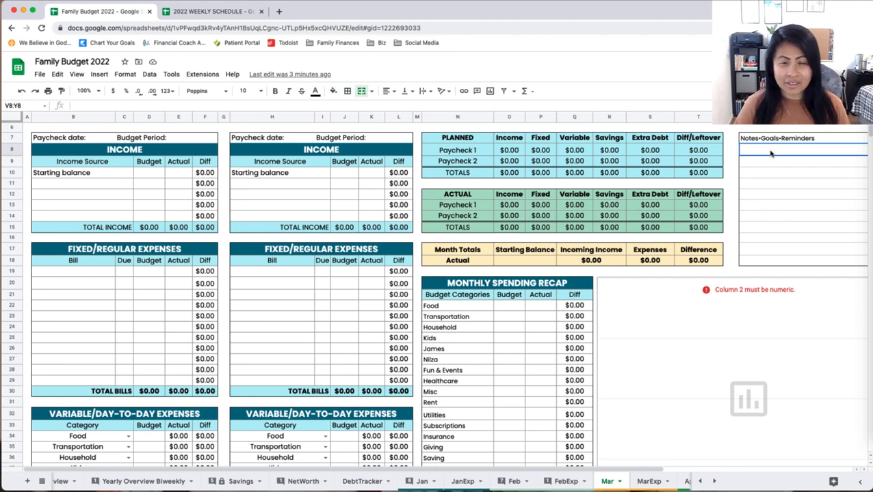
scroll(771, 153, up, 3)
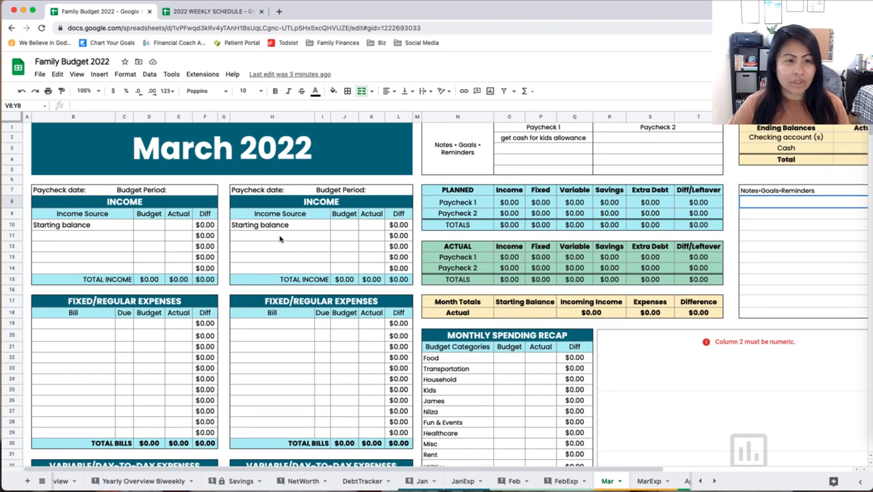
Complete the first paycheck's header with paycheck date 3/4 and budget period 3/4-17.
click(98, 190)
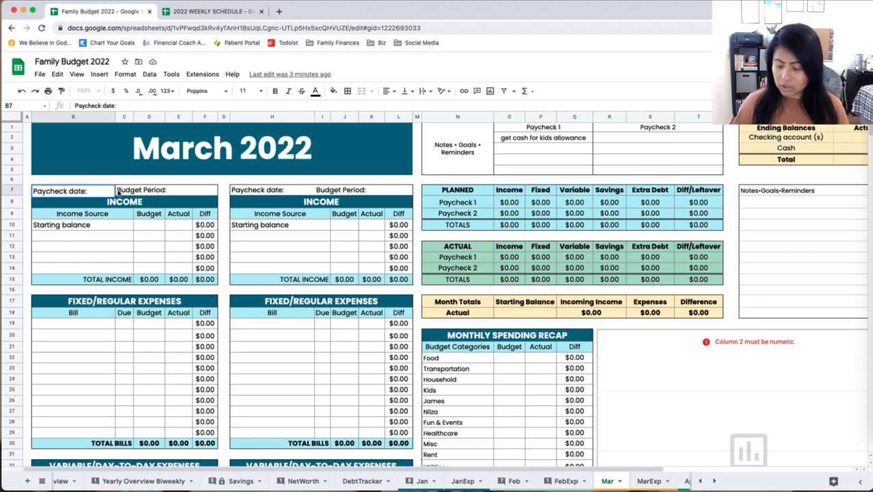
text(3/)
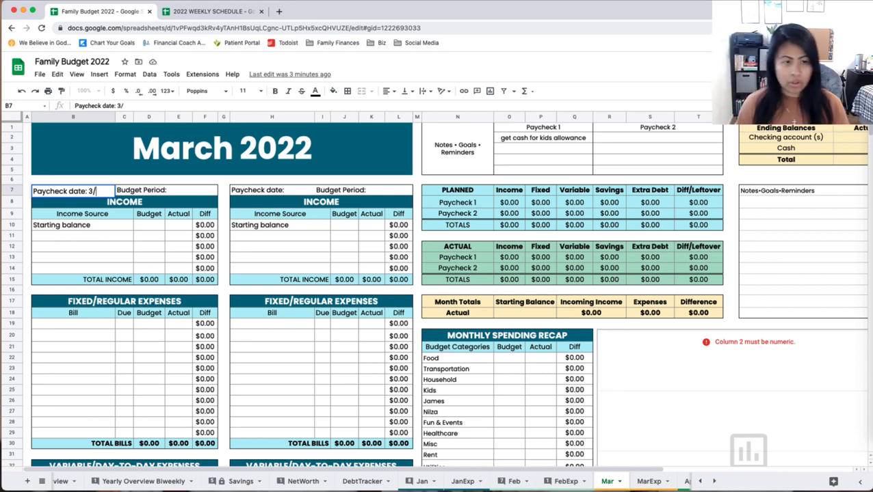
text(4)
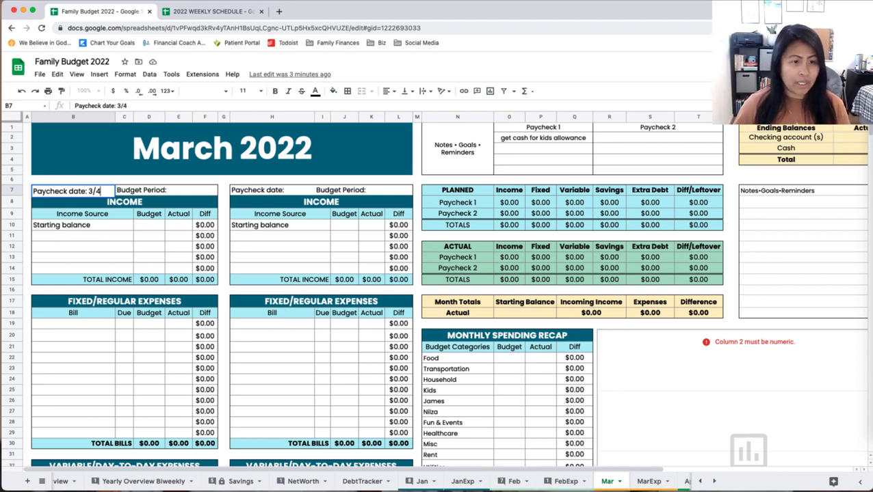
key(Tab)
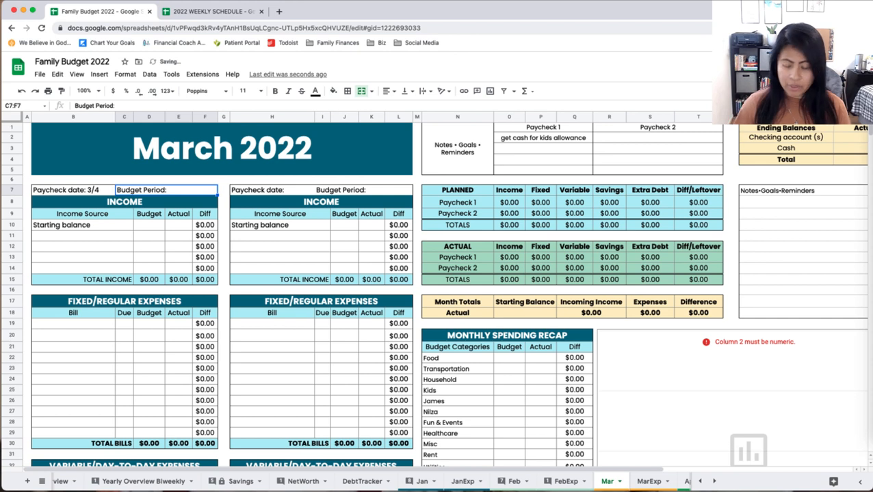
double_click(182, 189)
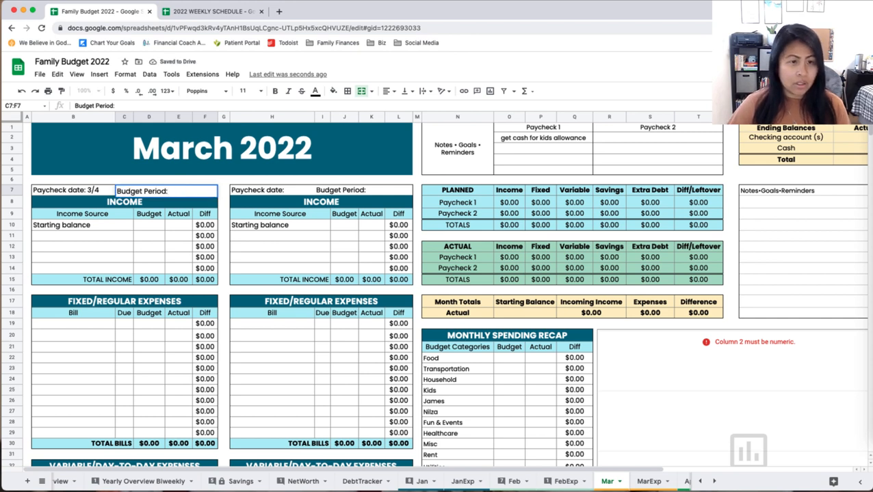
text(3/4)
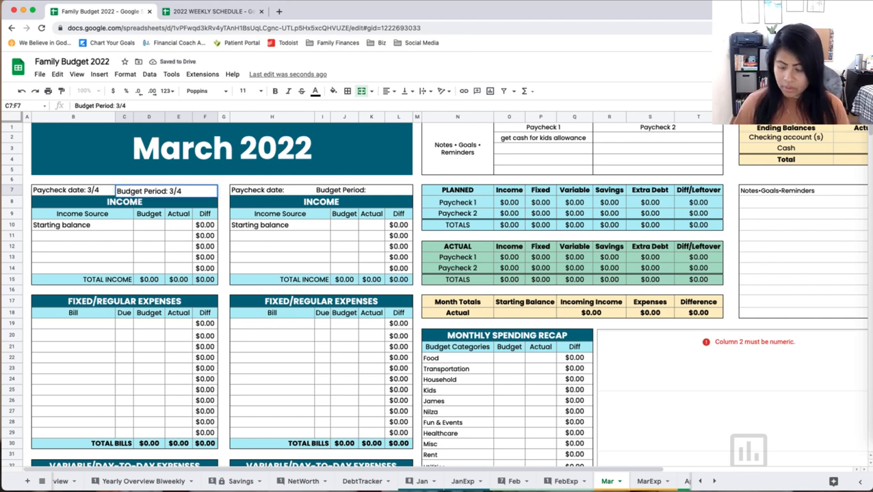
text(-)
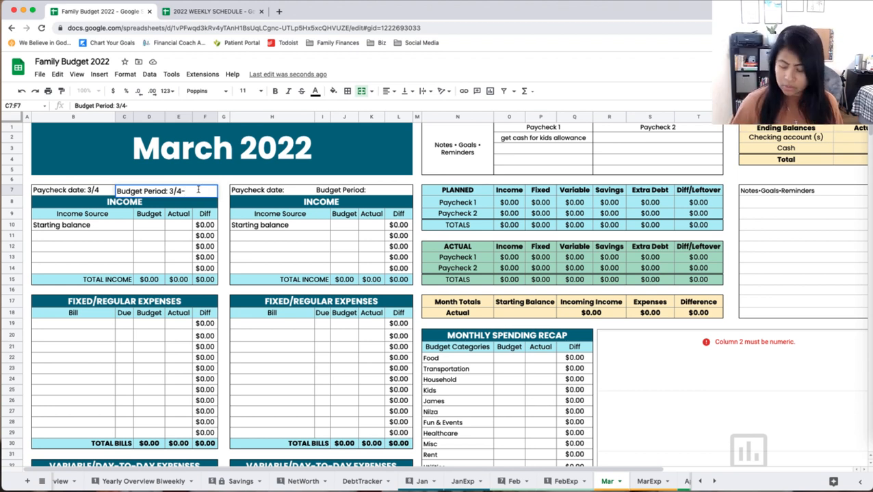
text(17)
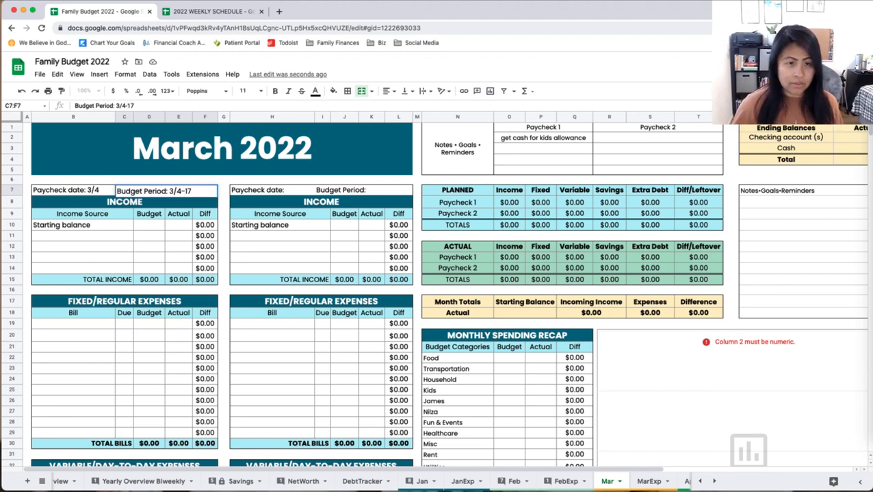
Add 3/18 as the paycheck date in the second paycheck's header.
click(290, 191)
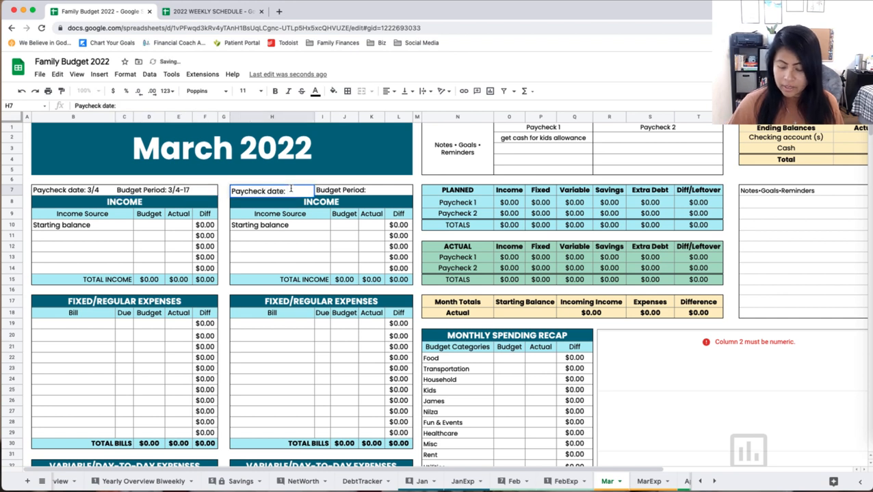
text(3)
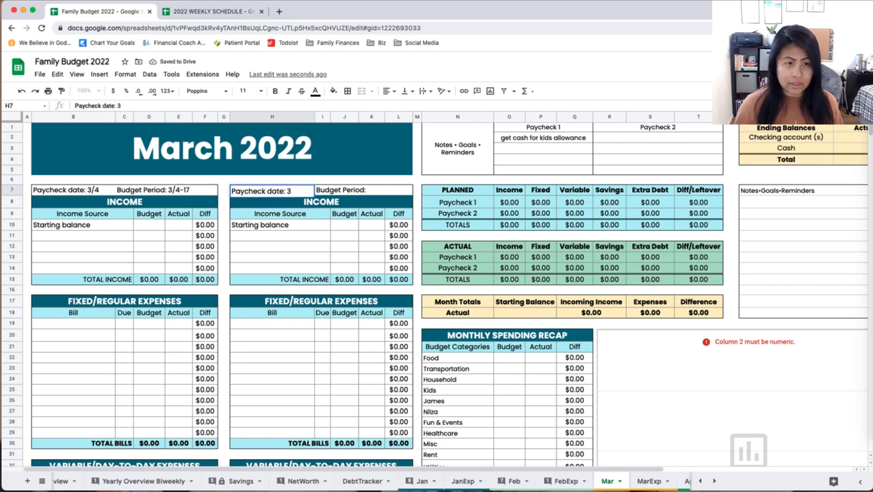
text(/)
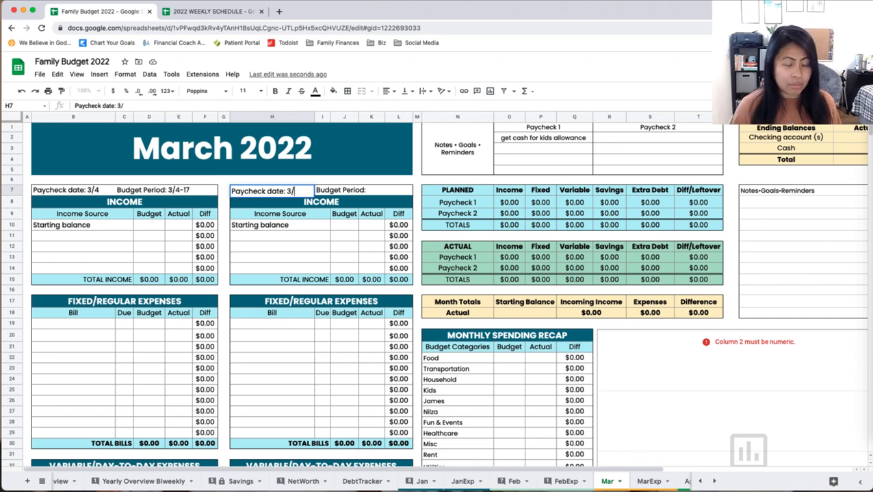
text(18)
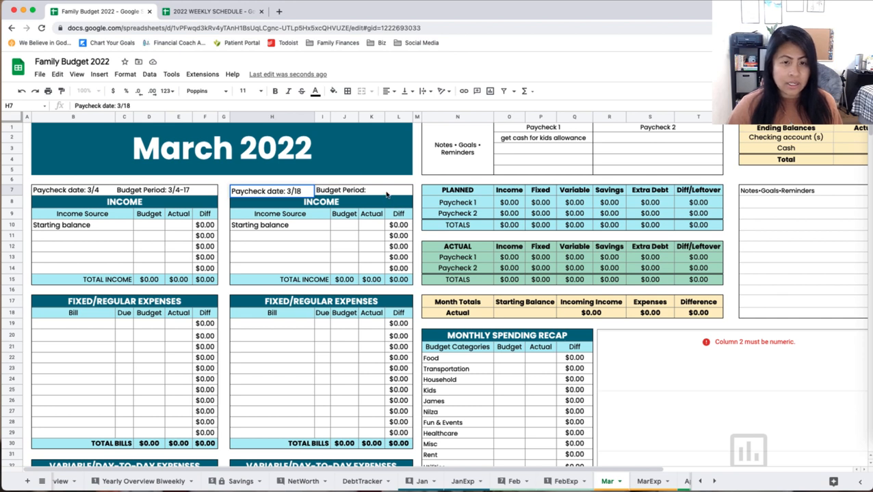
Add 3/18-31 as the budget period in the second paycheck's header.
double_click(384, 192)
text(/3)
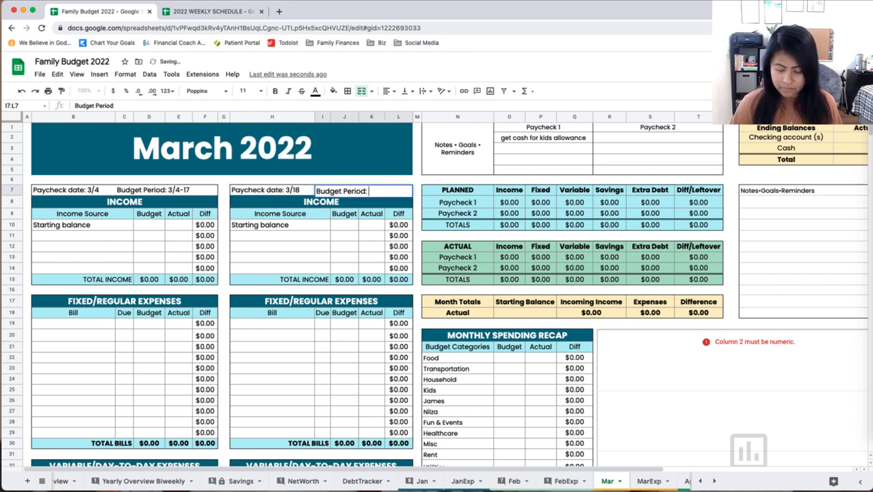
text(1)
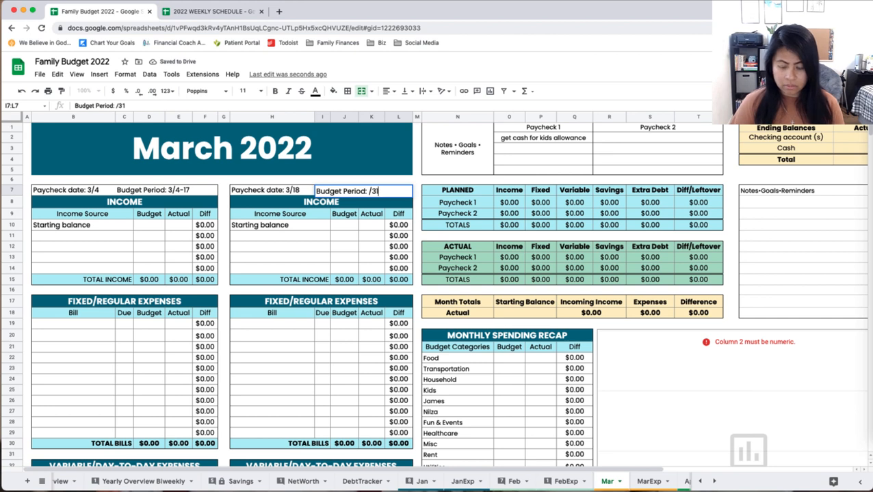
key(BackSpace)
key(BackSpace)
key(BackSpace)
text(3/18)
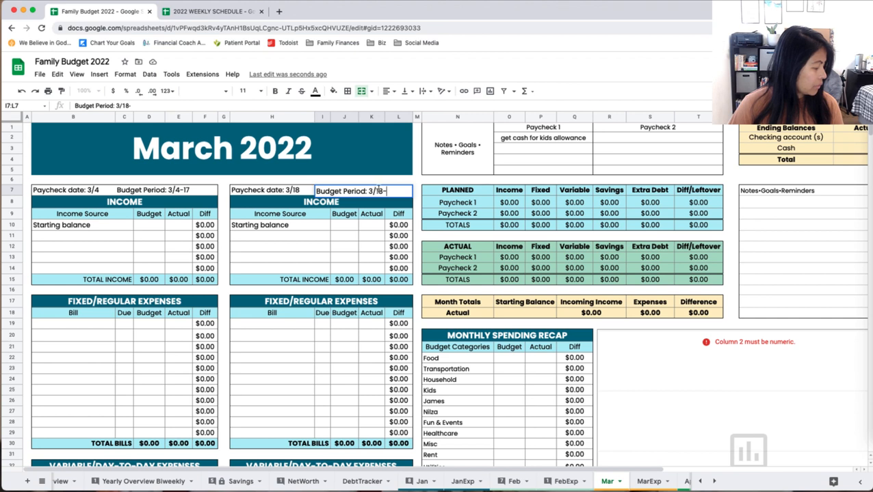
text(-31)
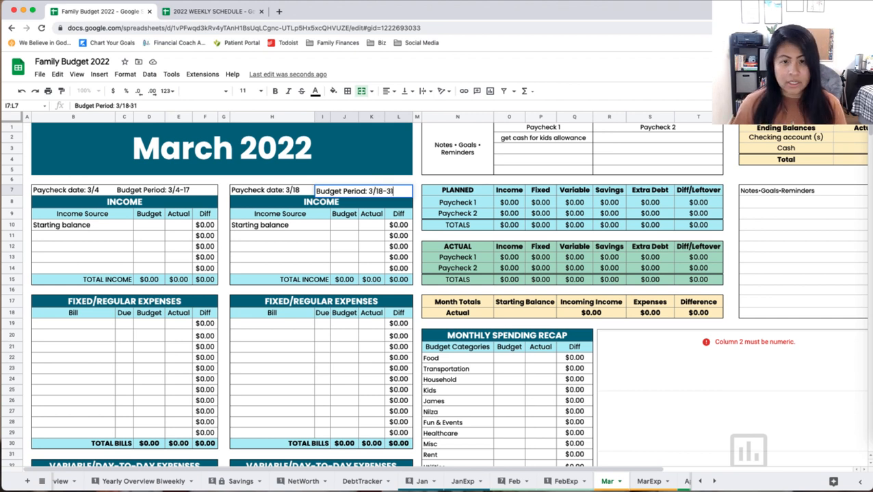
key(Return)
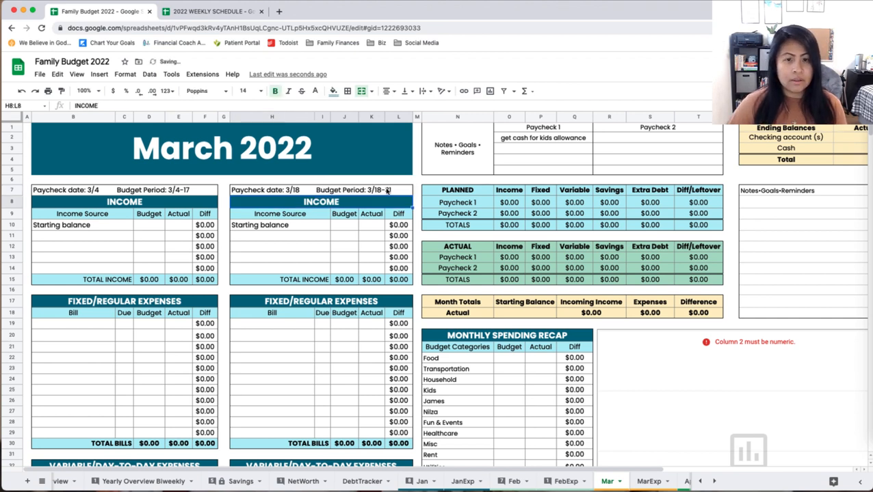
Enter 300 as both budget and actual for the first paycheck's starting balance, and widen the Actual column E slightly.
click(147, 228)
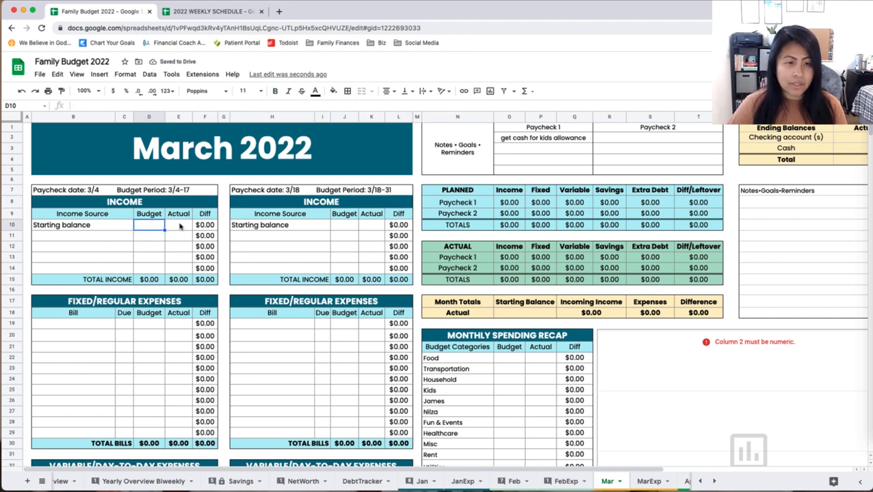
text(300)
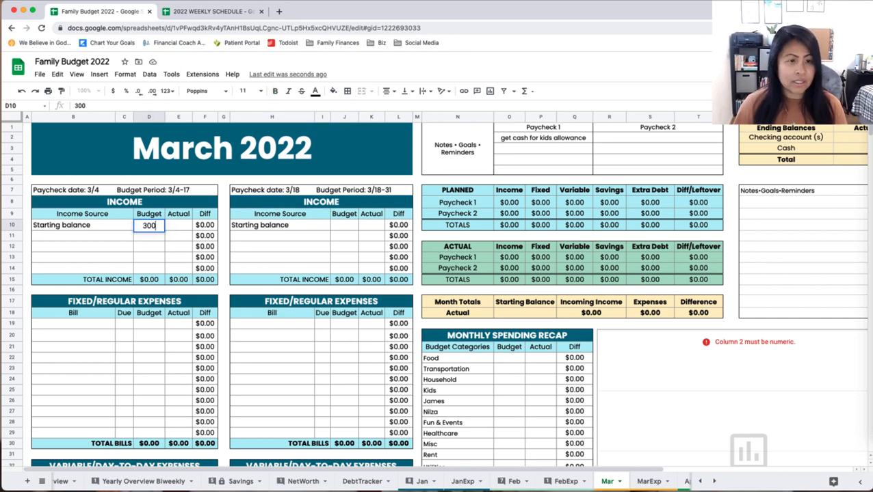
key(Tab)
text(300)
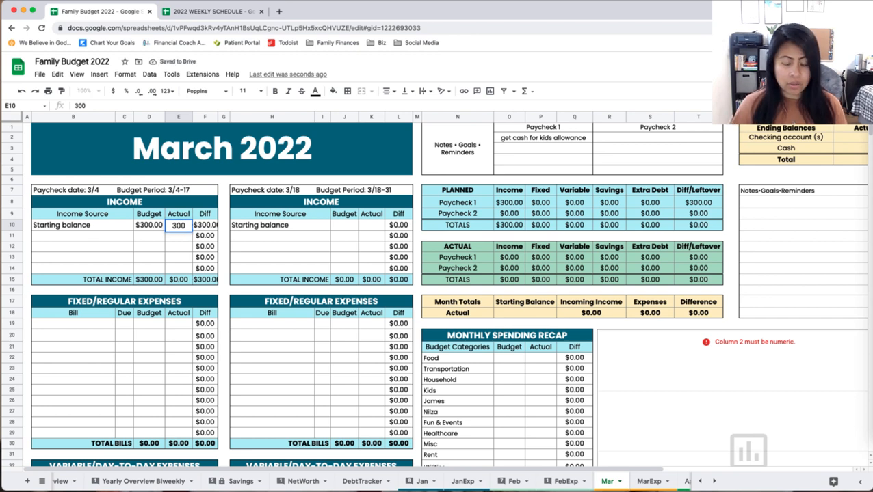
key(Return)
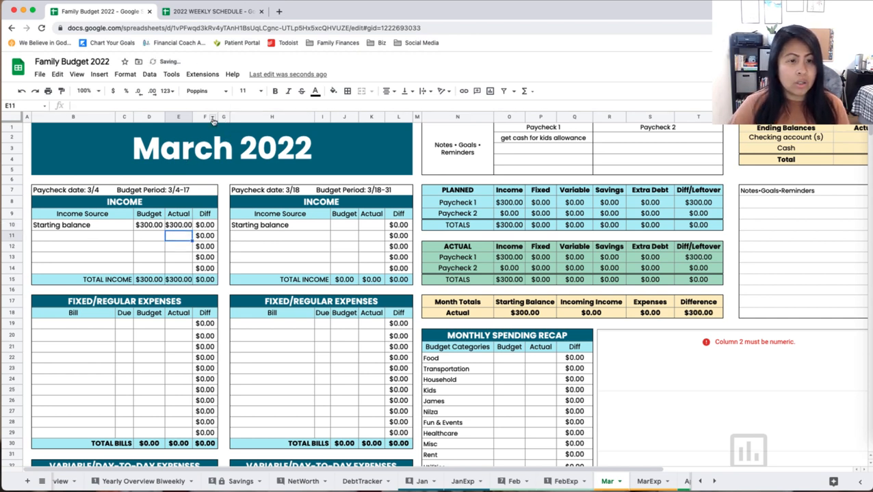
drag(193, 117, 200, 117)
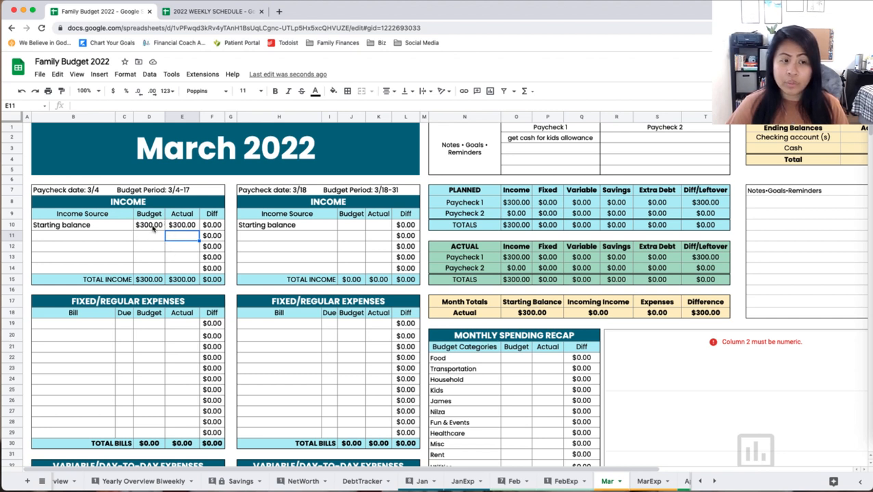
Add the income source Paycheck below the first paycheck's starting balance with a budget of 2500.
click(121, 240)
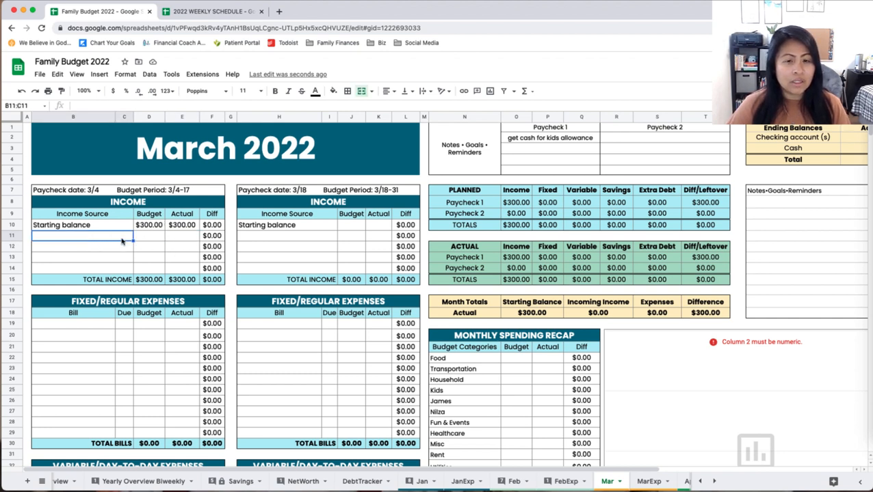
text(Paycheck)
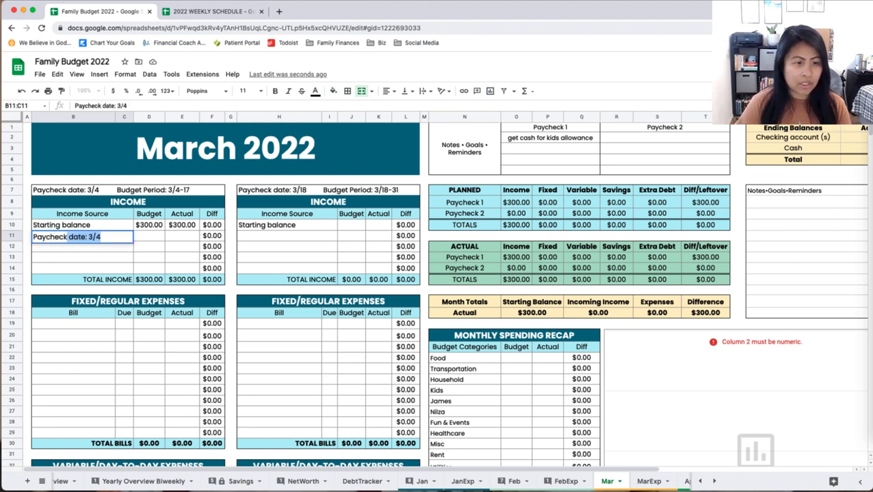
key(BackSpace)
key(Tab)
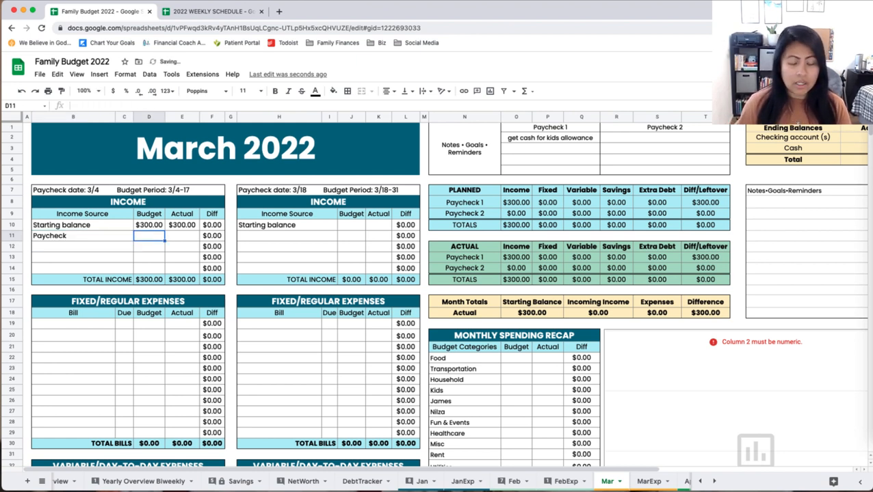
text(2500)
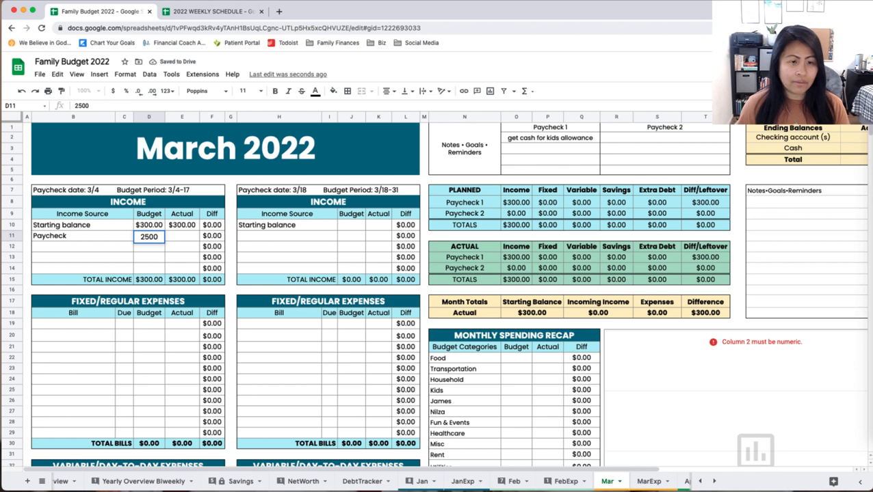
key(Tab)
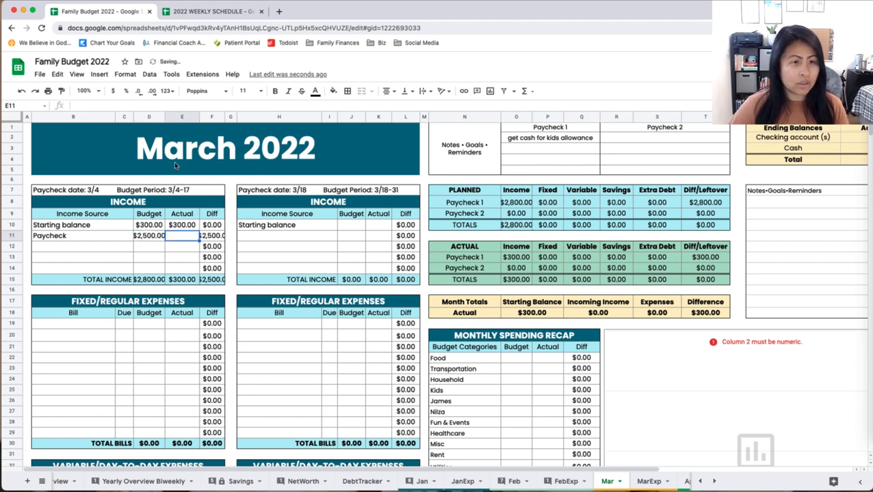
Enter 2500 as the first Paycheck row's actual income, and widen columns D, F and O to fit their amounts.
drag(164, 116, 171, 117)
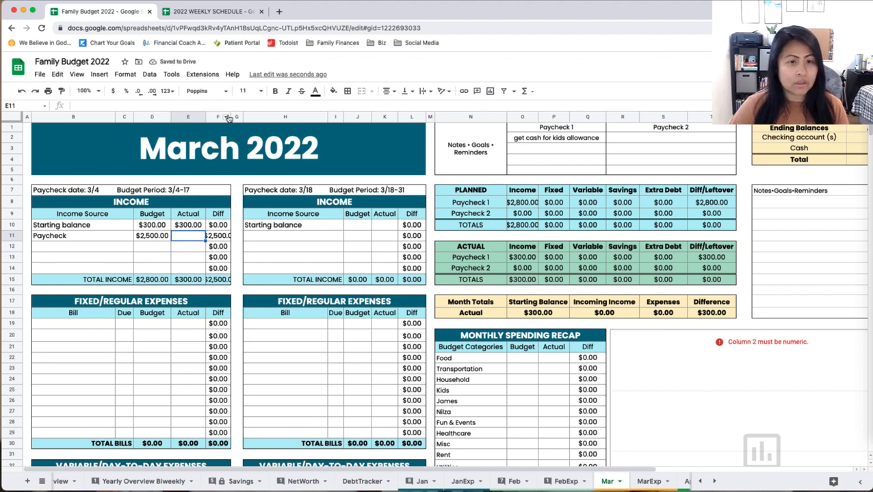
drag(231, 116, 251, 116)
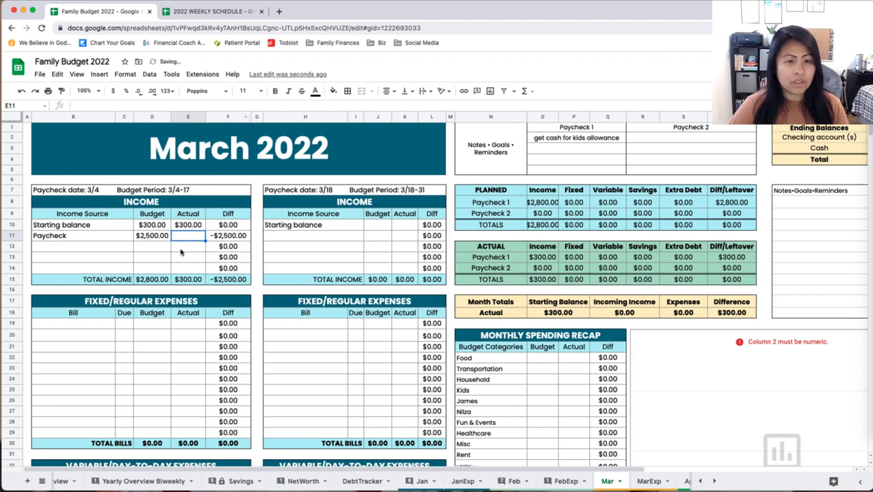
text(2500)
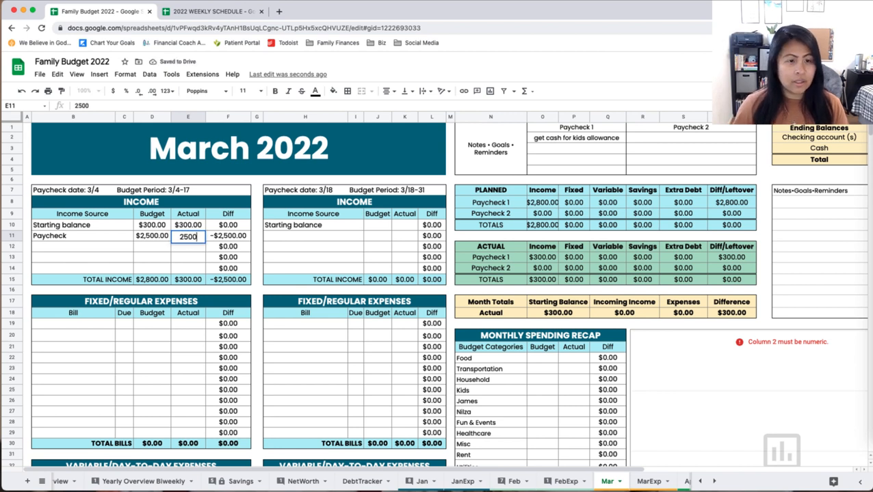
key(Return)
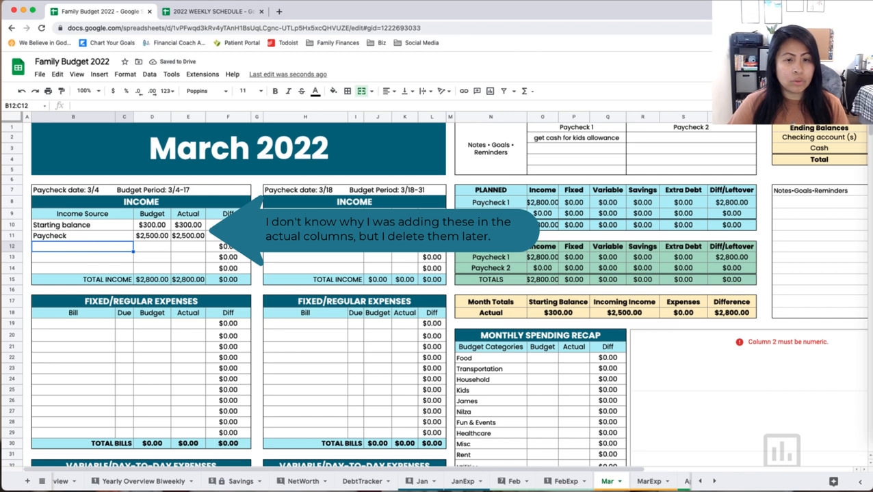
double_click(558, 117)
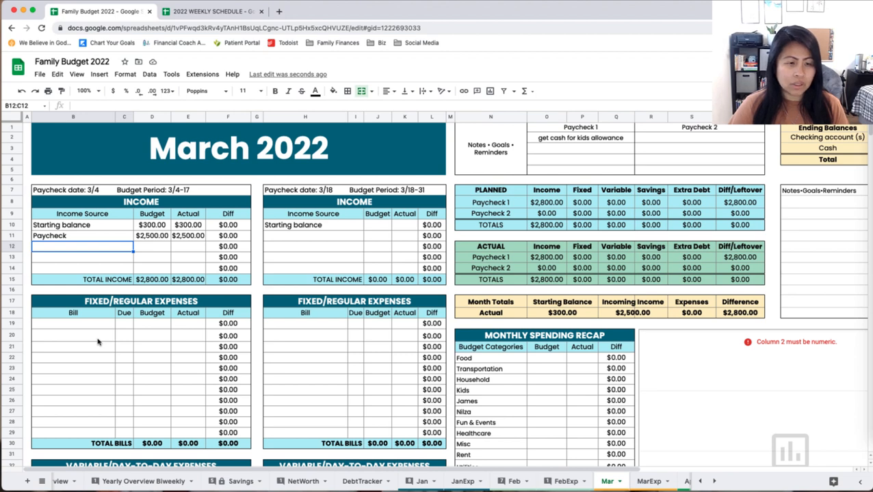
Add Cushion as the first fixed expense of the first paycheck, with 300 as both budget and actual.
scroll(97, 342, down, 1)
click(96, 305)
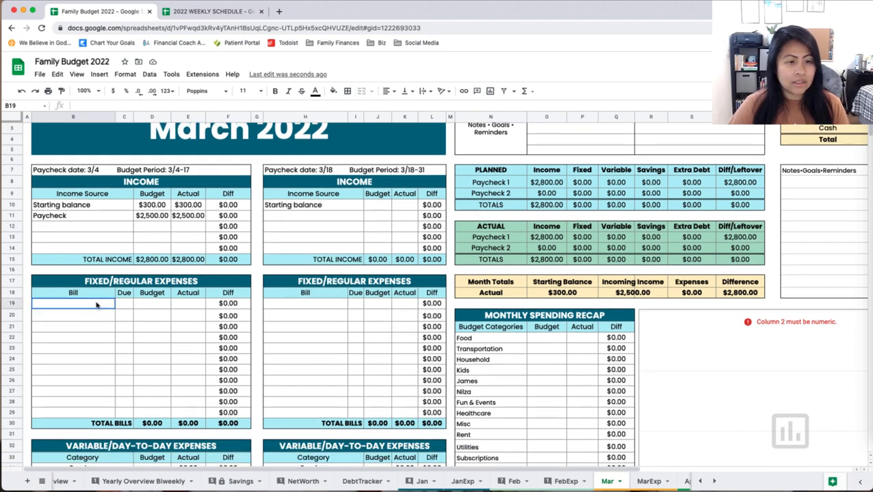
text(Cushion)
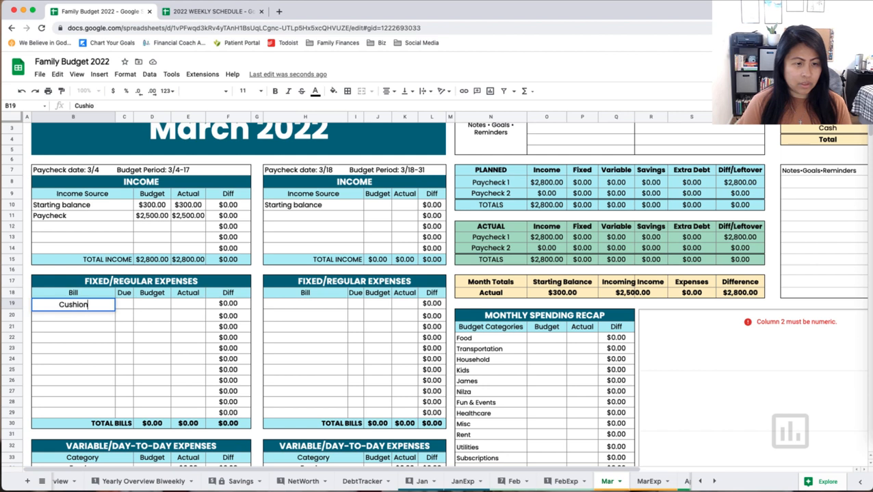
key(Tab)
key(Tab)
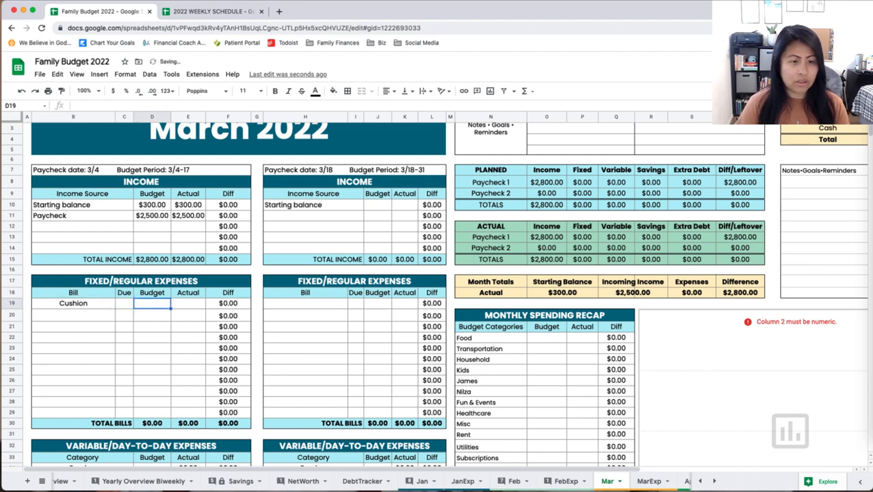
text(300)
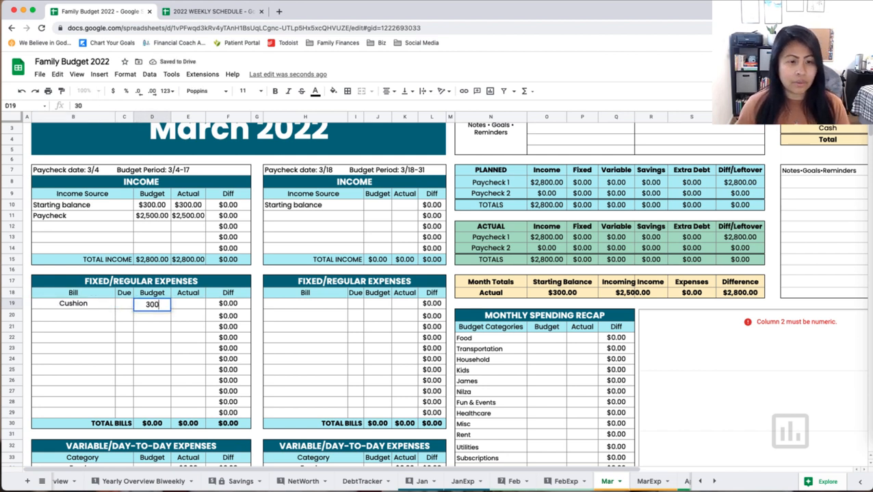
key(Tab)
text(300)
key(Return)
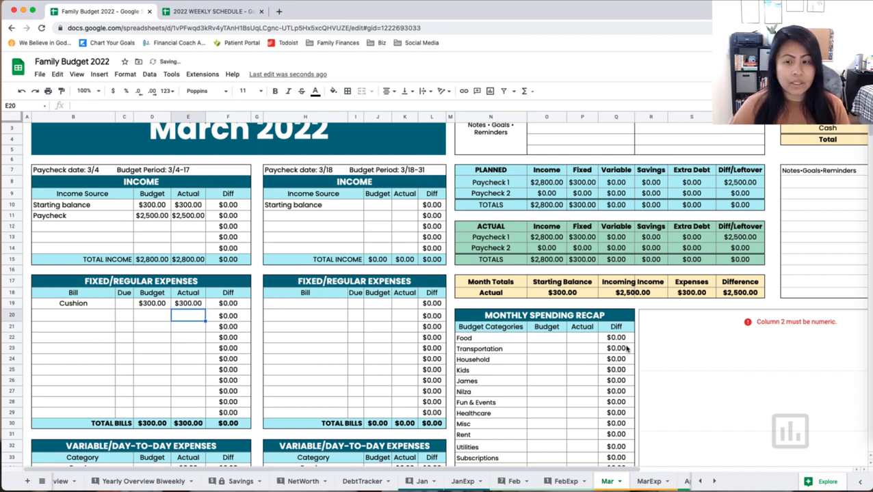
Enter the note "cushion - $200 checking $100" in the first row of Notes•Goals•Reminders.
click(822, 187)
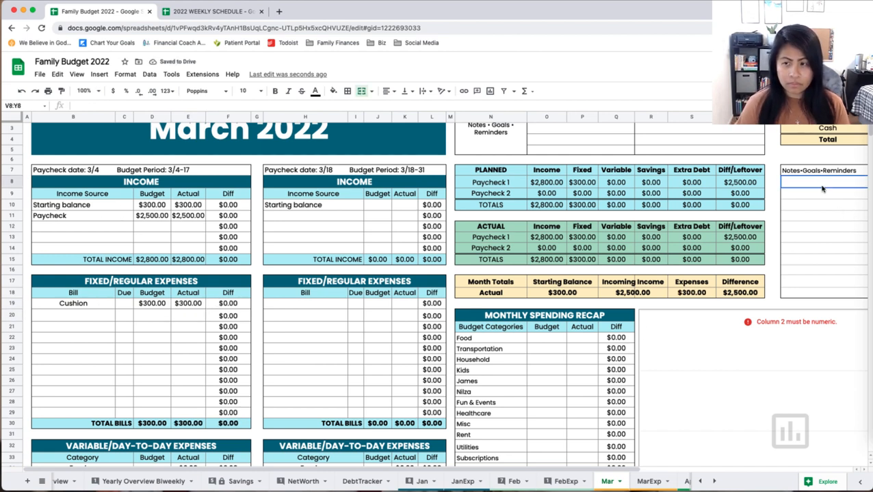
text(cushion)
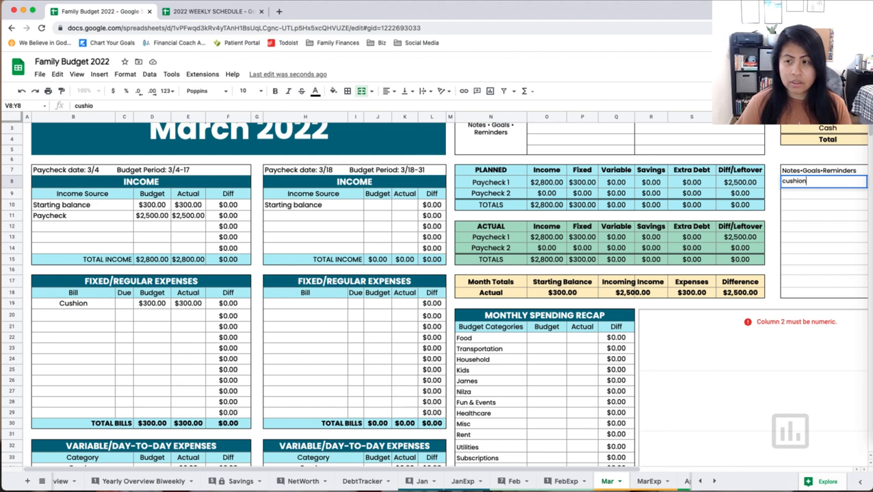
text( - $20)
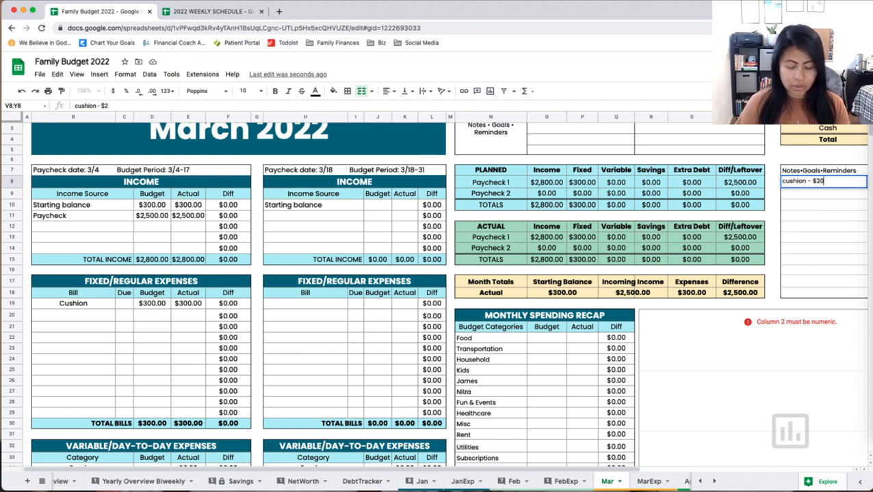
text(0 checking $)
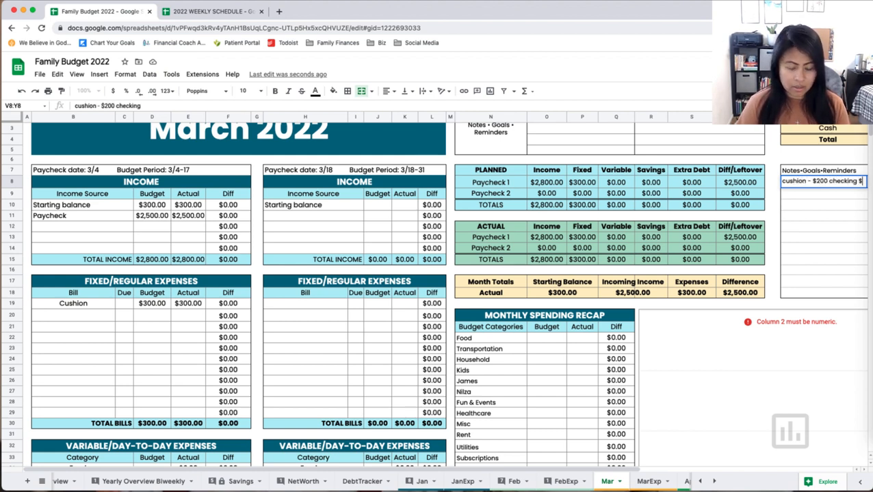
text(100)
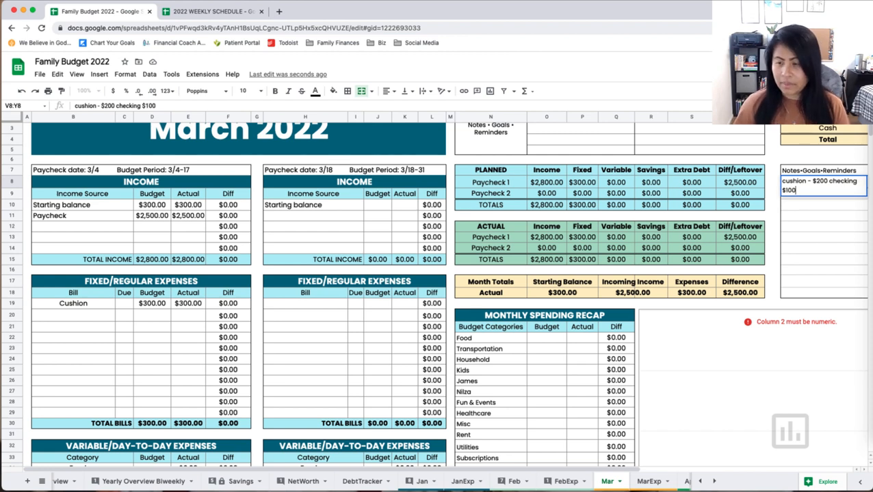
key(Return)
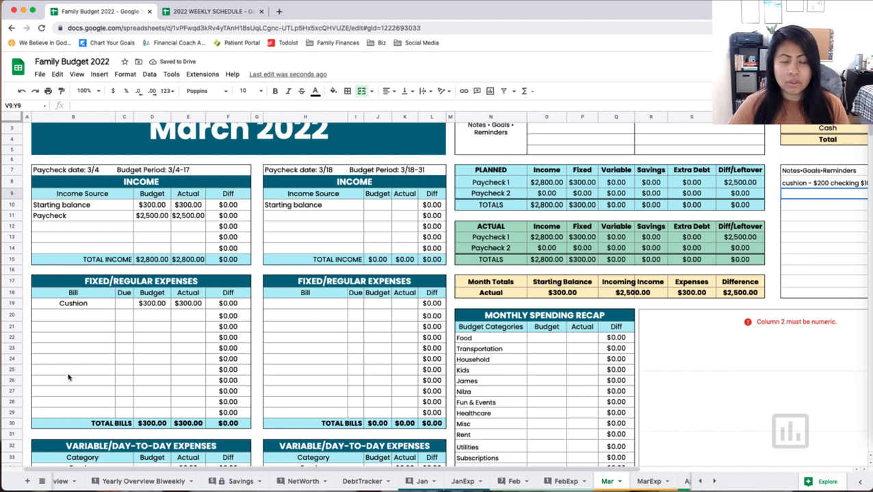
Add the bill Payrange on Chase below Cushion with due day 7 and a budget of 50, and clear Cushion's actual amount.
click(85, 319)
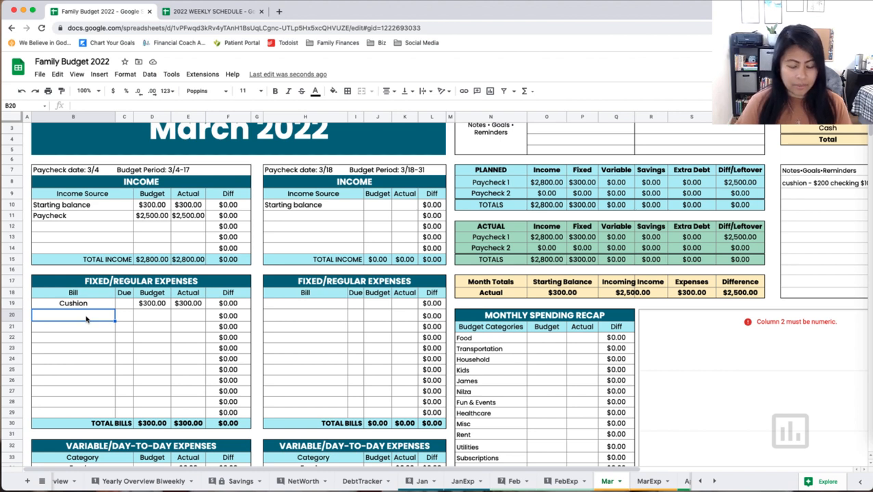
text(Payran)
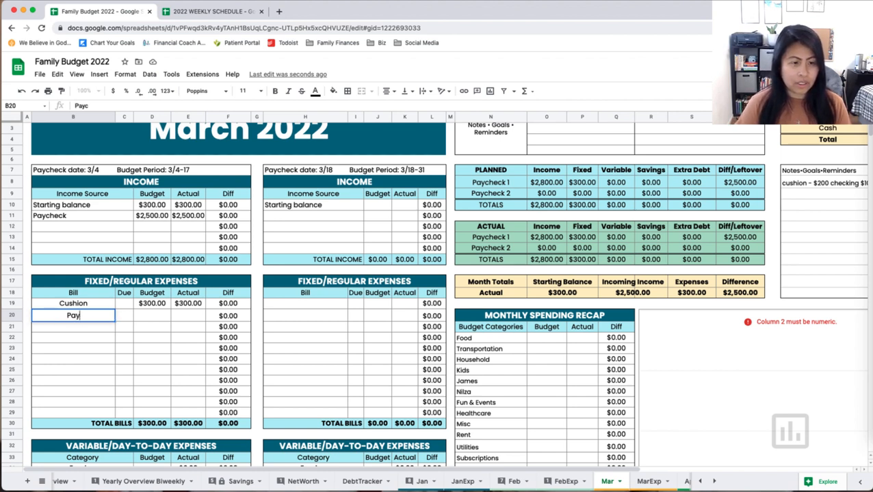
text(ge on Chase)
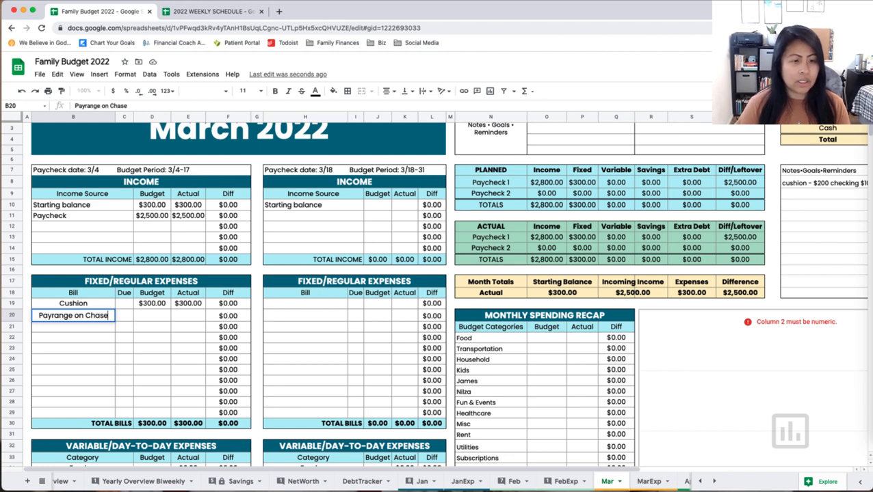
key(Tab)
text(7)
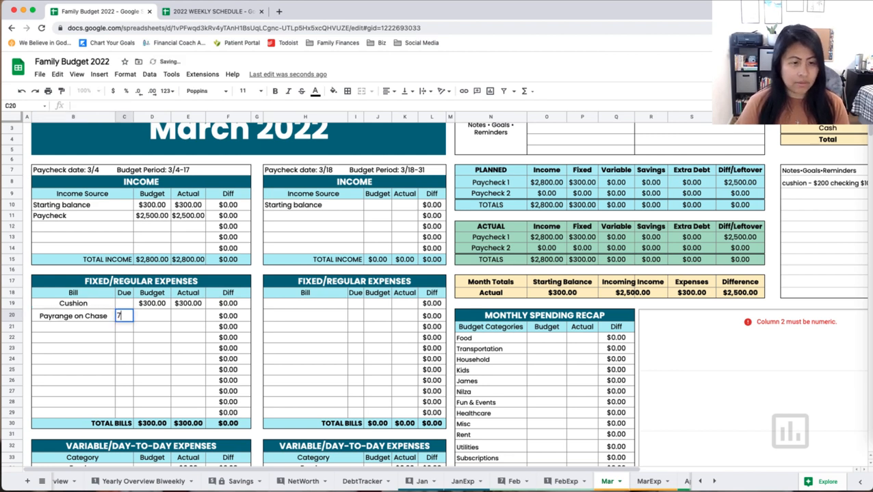
key(Tab)
text(50)
key(Tab)
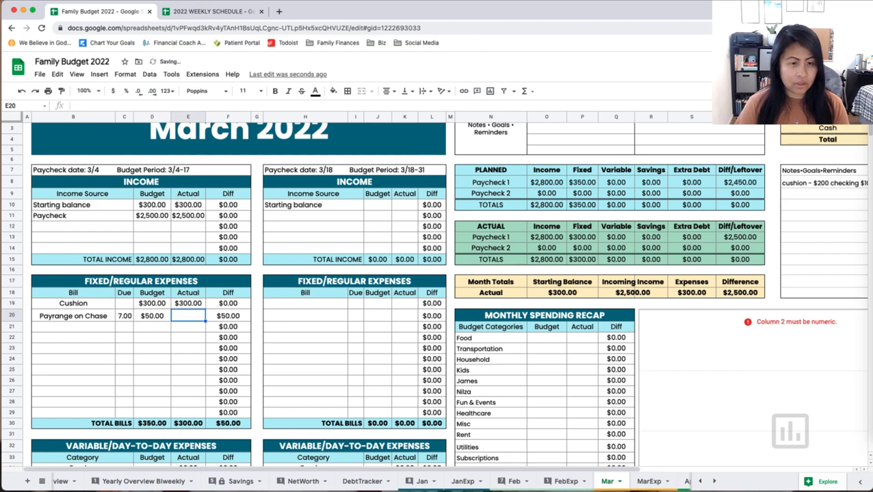
key(Return)
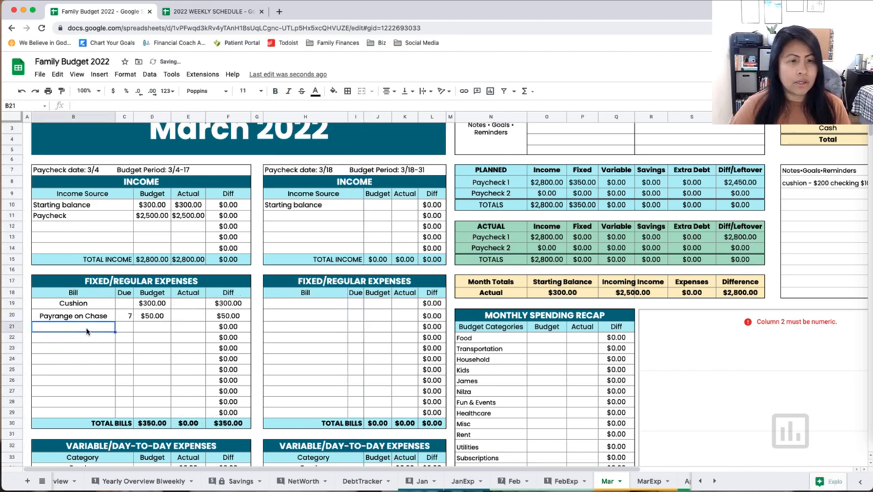
Add the bill SCE below Payrange on Chase with due day 12 and a budget of 102.
text(SCE)
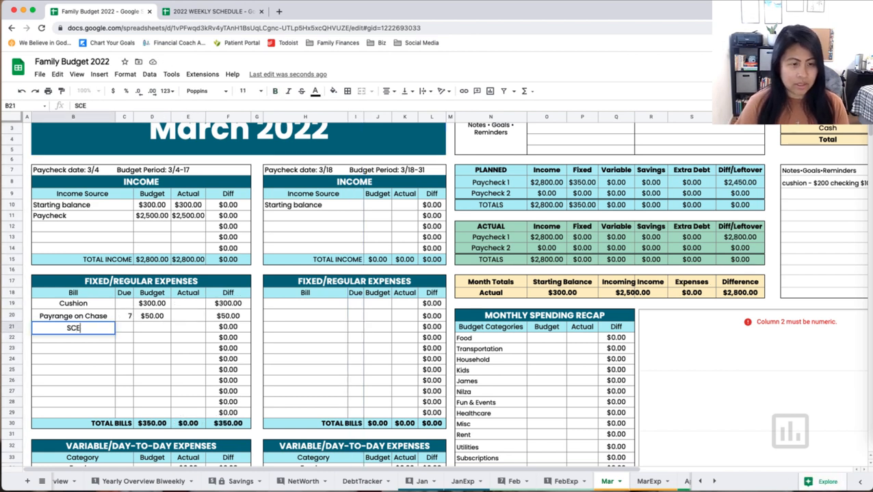
key(Left)
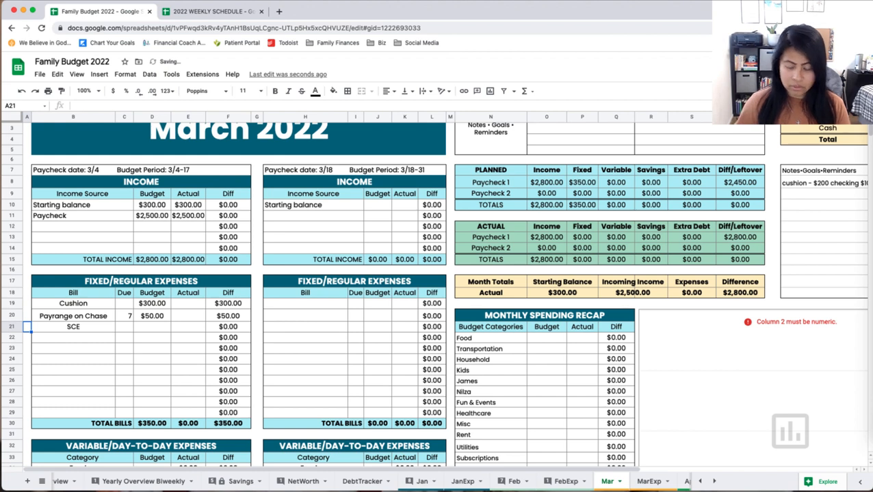
key(Right)
click(188, 327)
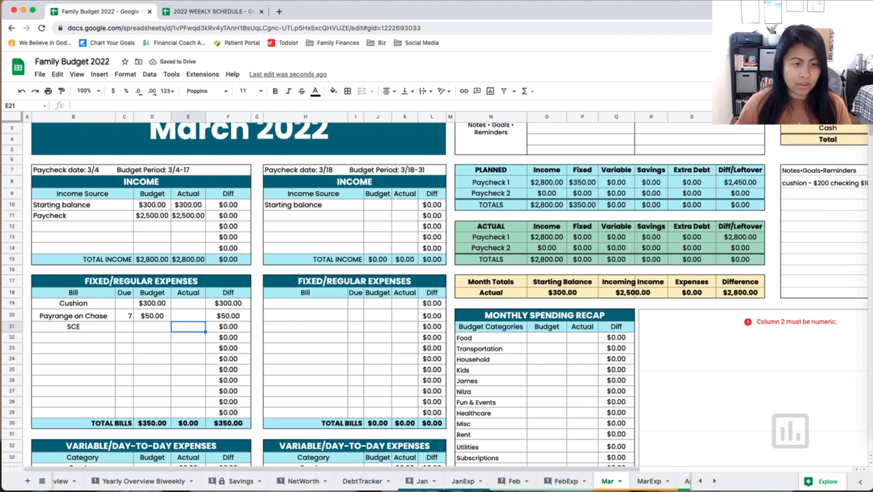
key(Left)
key(Left)
text(12)
key(Right)
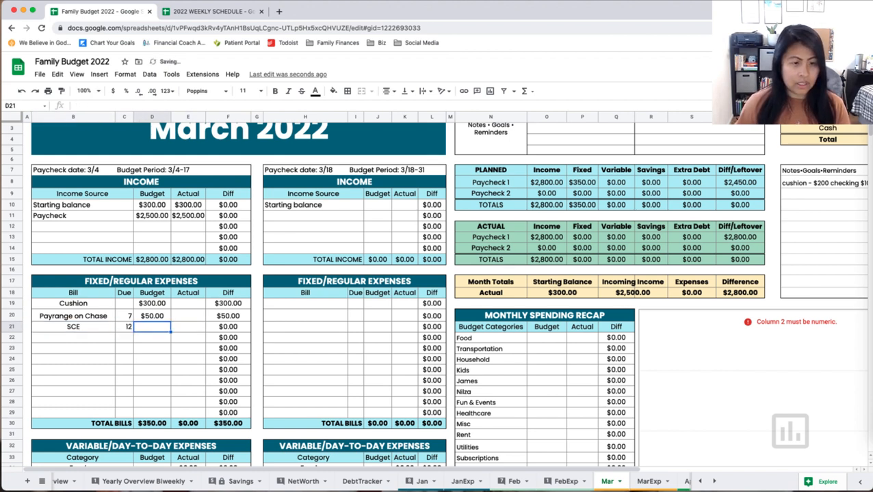
text(1)
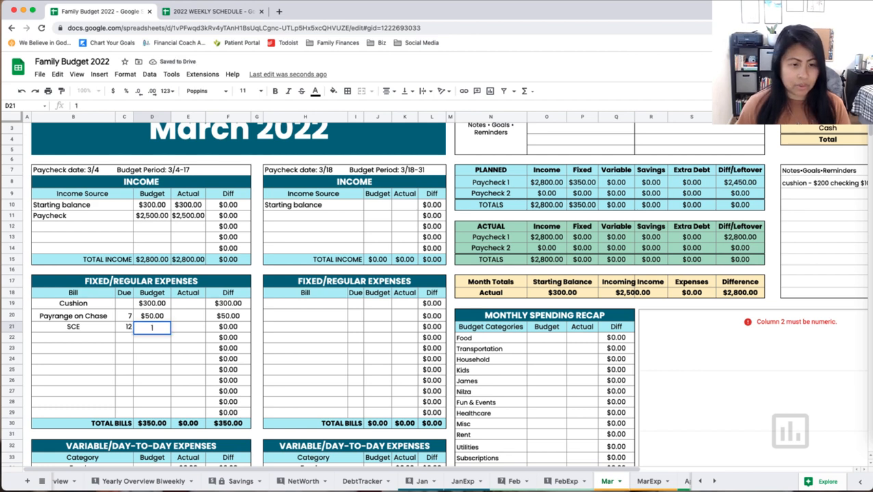
text(02)
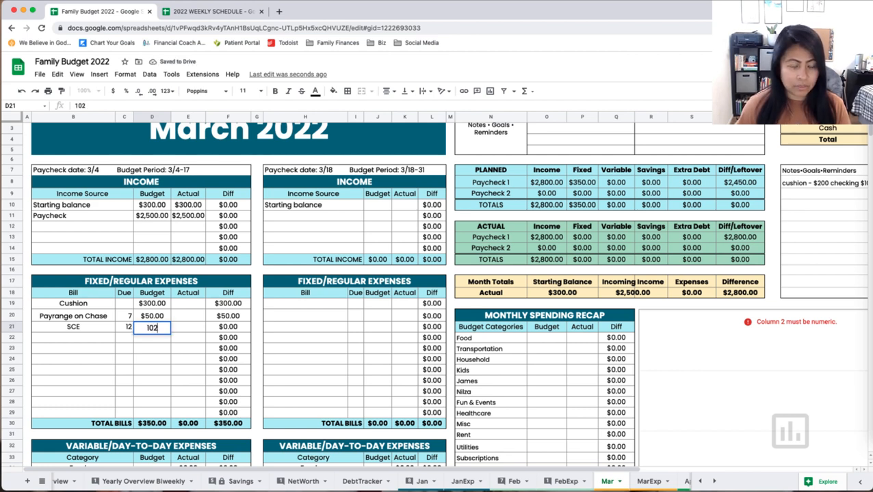
key(Return)
click(82, 340)
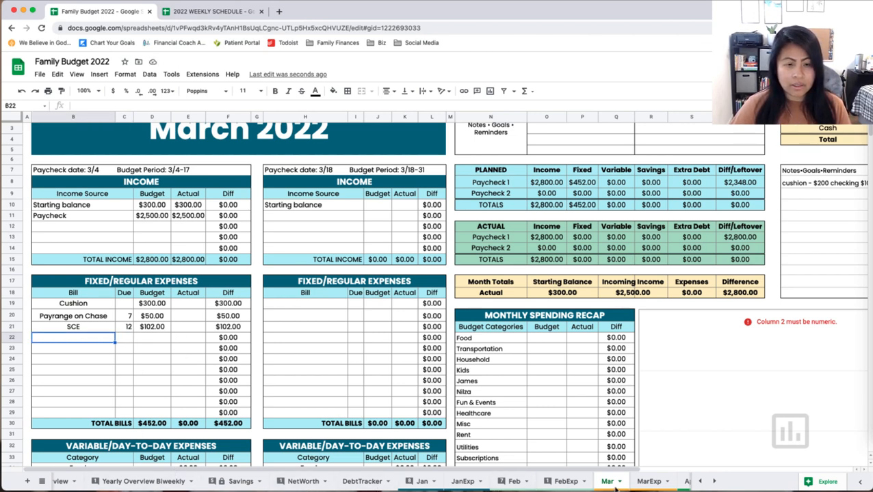
Copy February's second-paycheck variable expense budgets from Food through Misc (J34:J42).
scroll(134, 444, down, 4)
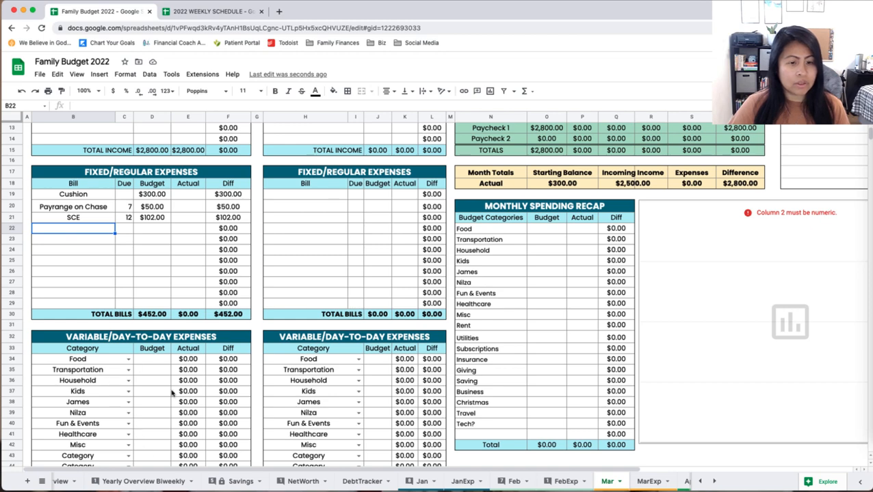
scroll(168, 394, down, 1)
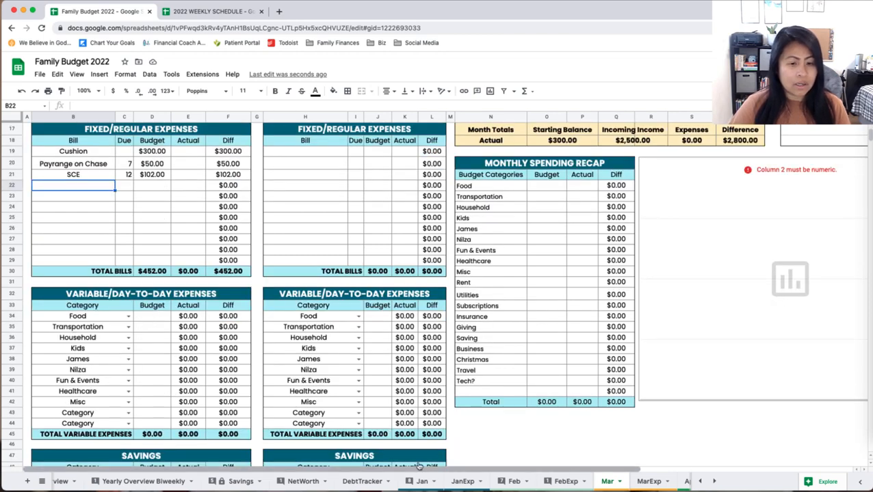
click(514, 483)
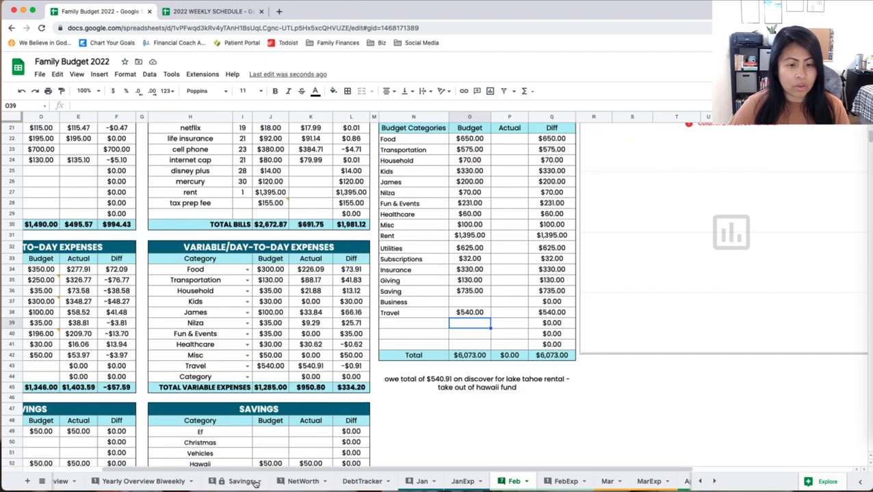
scroll(265, 470, left, 3)
drag(375, 273, 376, 355)
right_click(376, 355)
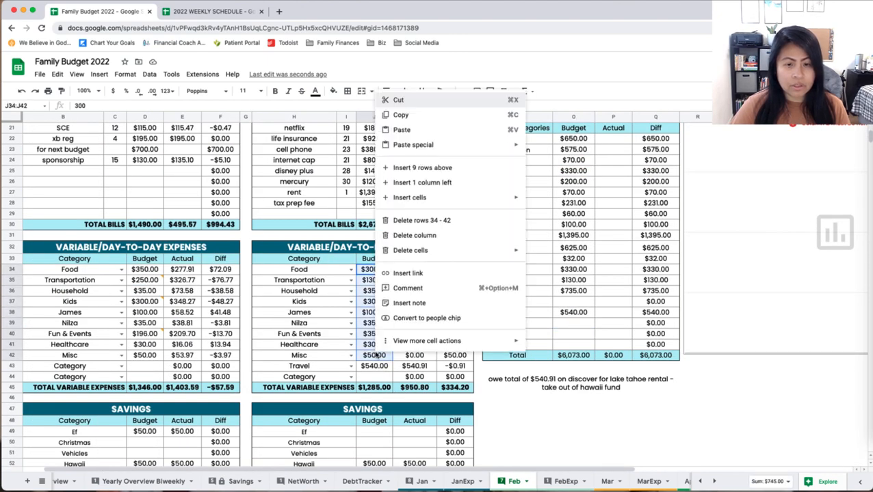
click(400, 115)
Paste the copied budgets into both March paychecks' variable expenses starting at Food, and widen columns J and L to fit.
click(607, 482)
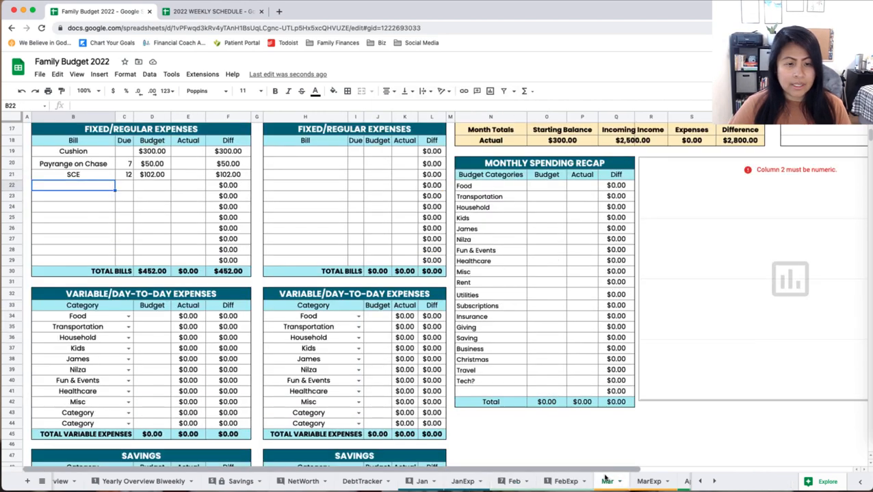
click(159, 317)
right_click(159, 317)
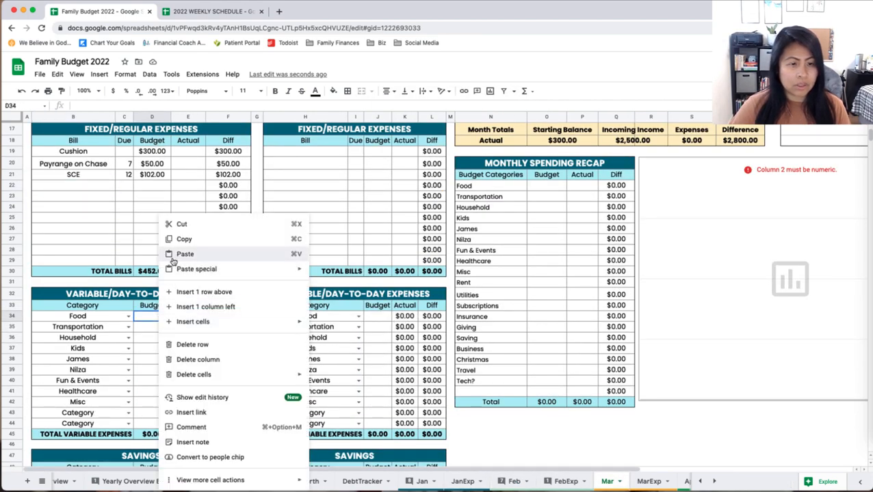
click(171, 260)
click(382, 318)
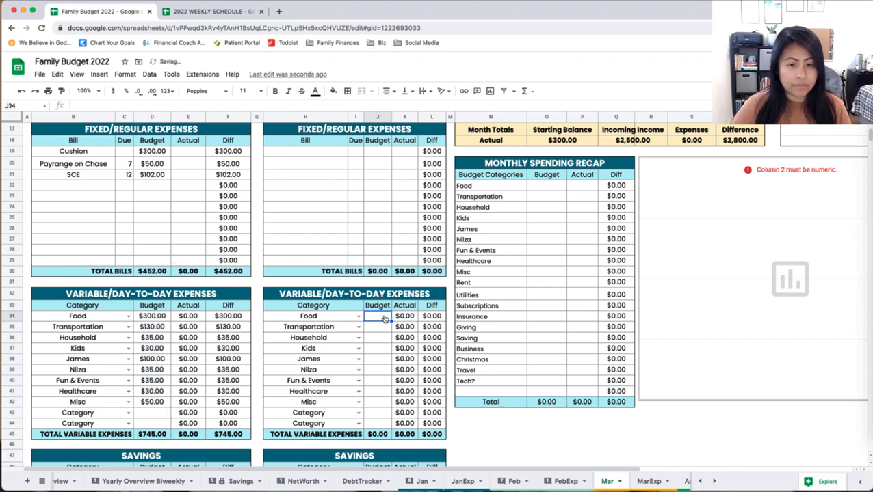
right_click(381, 317)
click(397, 257)
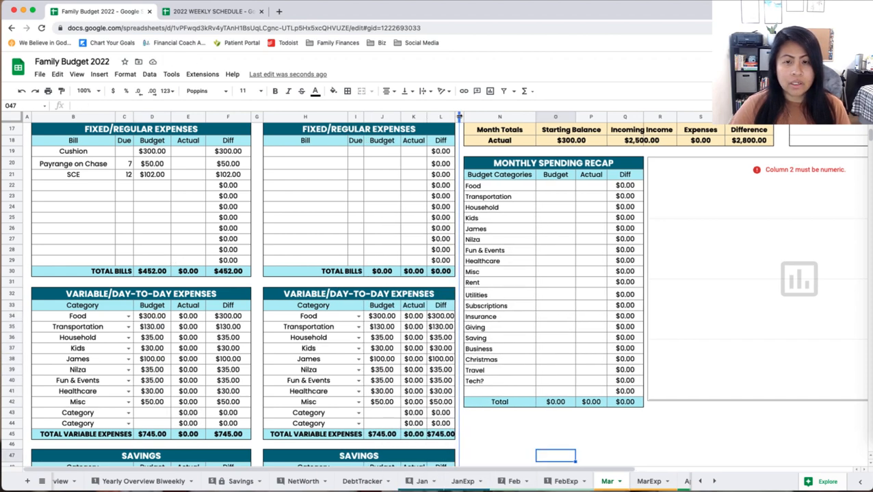
Replace the first Paycheck 1 note in the Notes • Goals • Reminders box with "budget for: gifts (gender reveal)".
scroll(536, 269, up, 5)
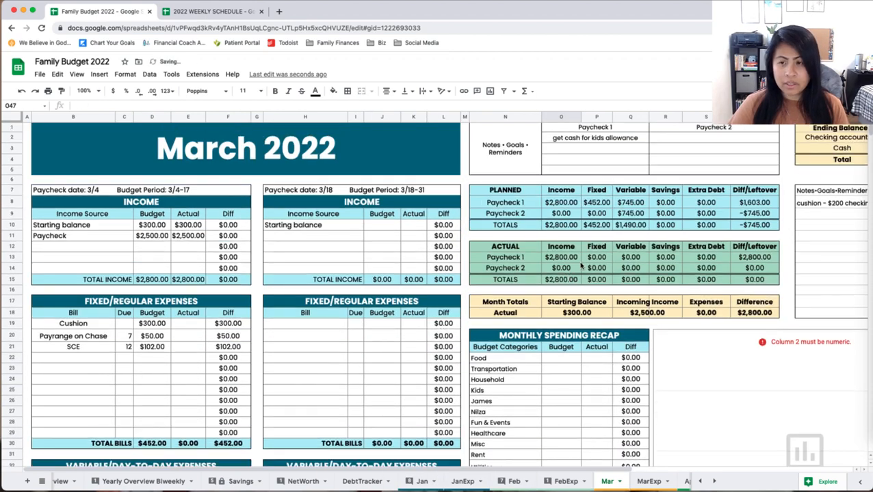
click(812, 213)
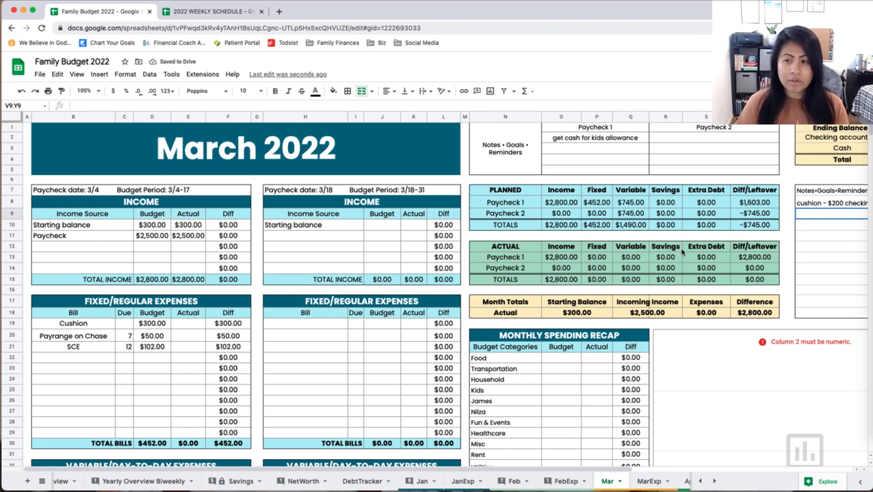
drag(486, 469, 616, 468)
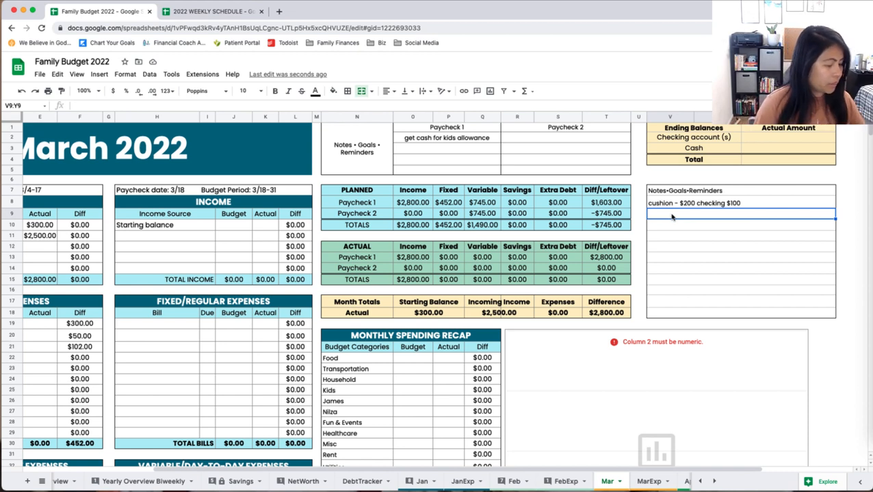
click(421, 147)
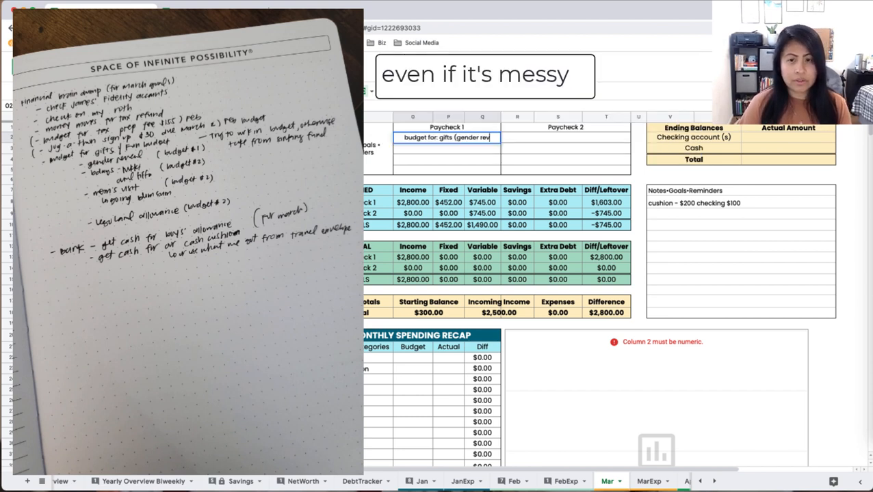
Add a gifts note in the first row under Paycheck 2, with the two recipients' names in parentheses.
click(546, 140)
text(gifts ()
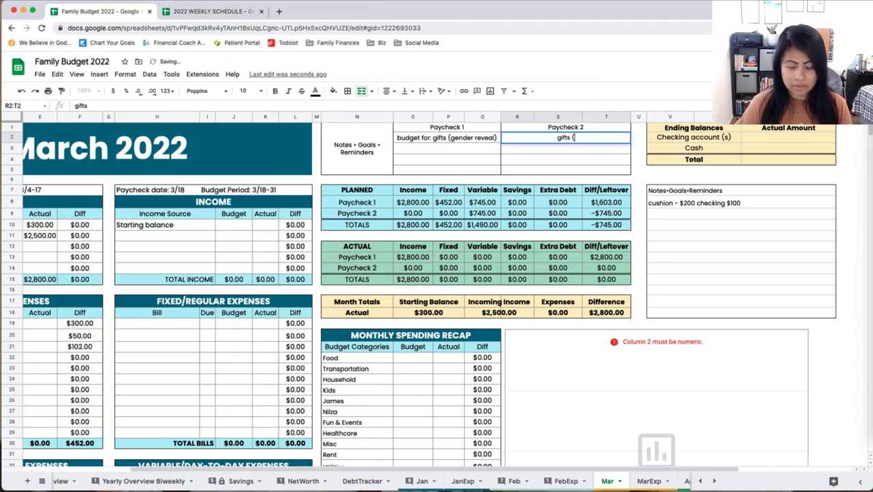
text(nikki, tif)
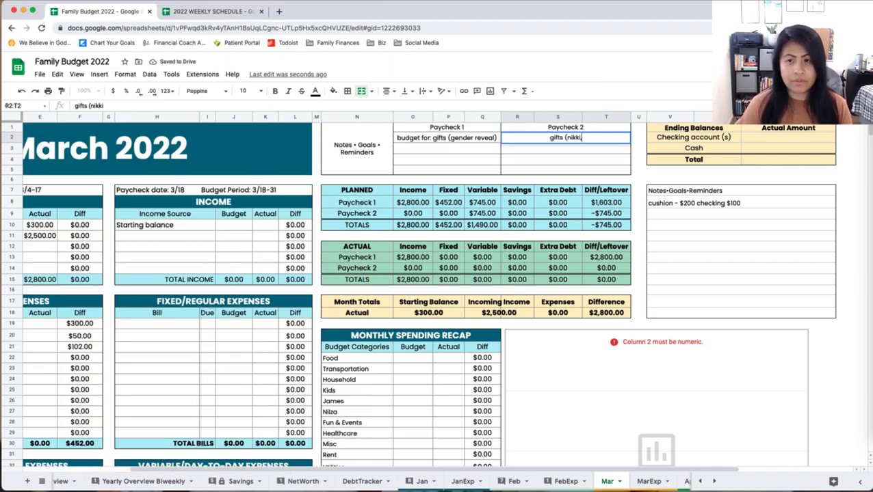
text(fa))
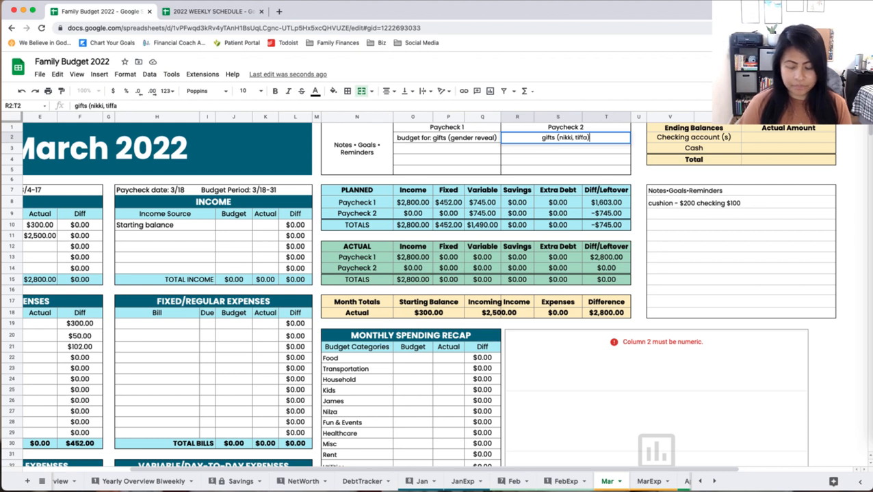
key(Return)
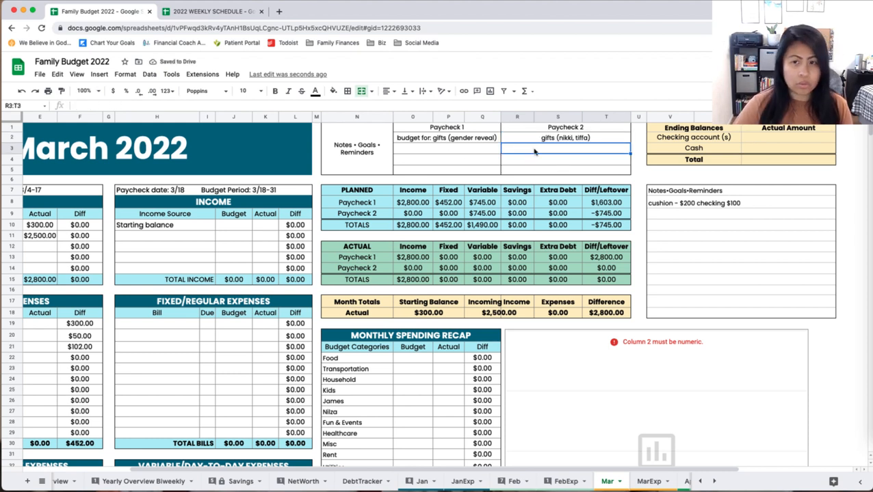
Add the notes "lego land trip" and "mom arrives 19" below the gifts note under Paycheck 2.
text(lego land trip)
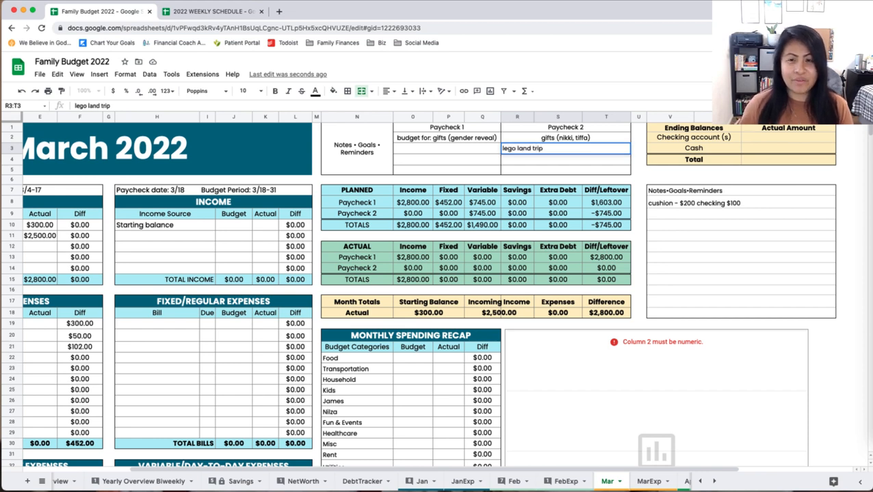
key(Return)
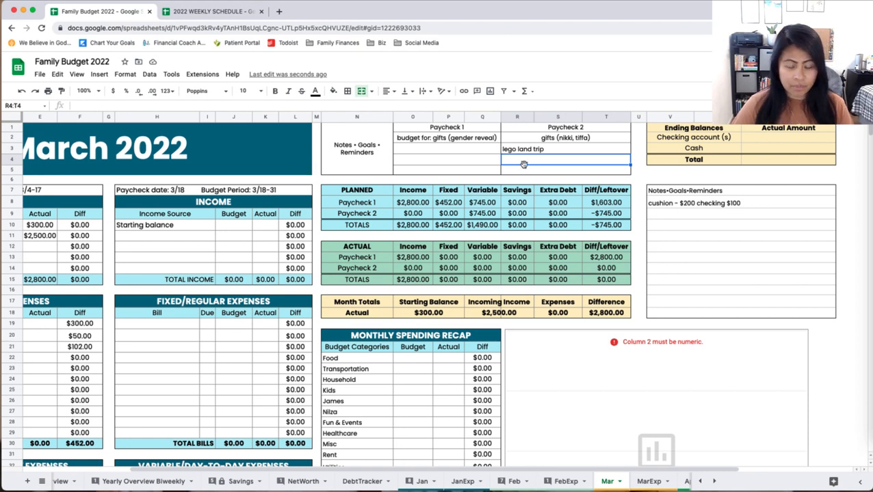
text(mom arrives )
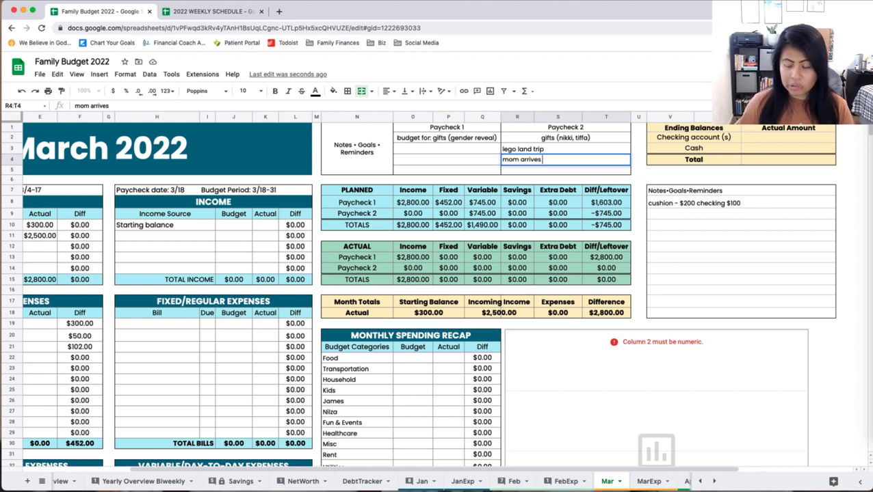
text(19)
key(Return)
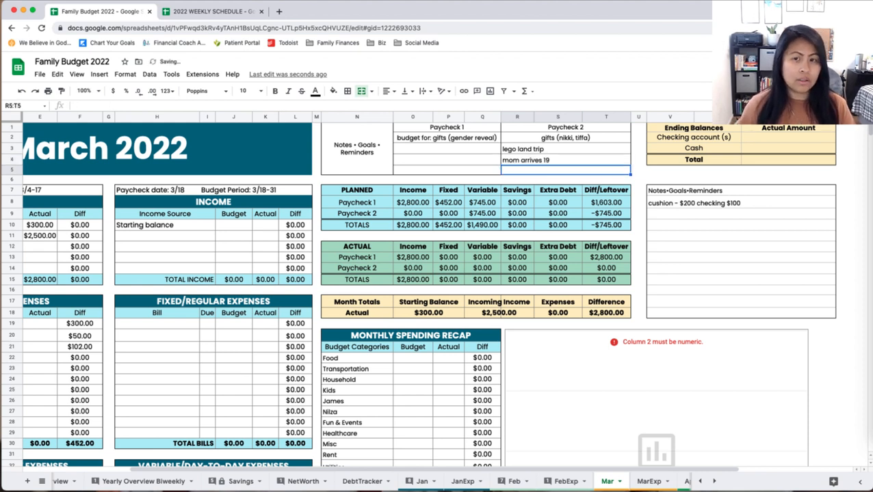
Extend the Paycheck 2 trip note to read "lego land trip - allowance".
key(Up)
key(Up)
key(Return)
text(- al)
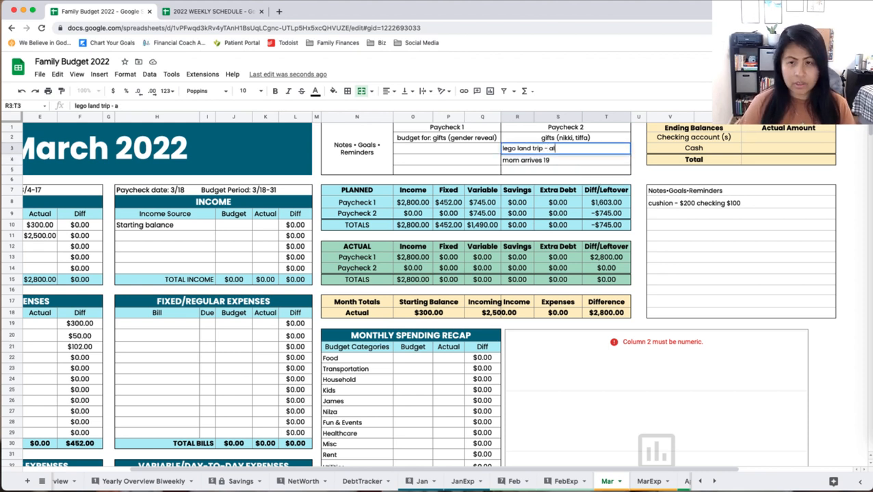
text(lowance)
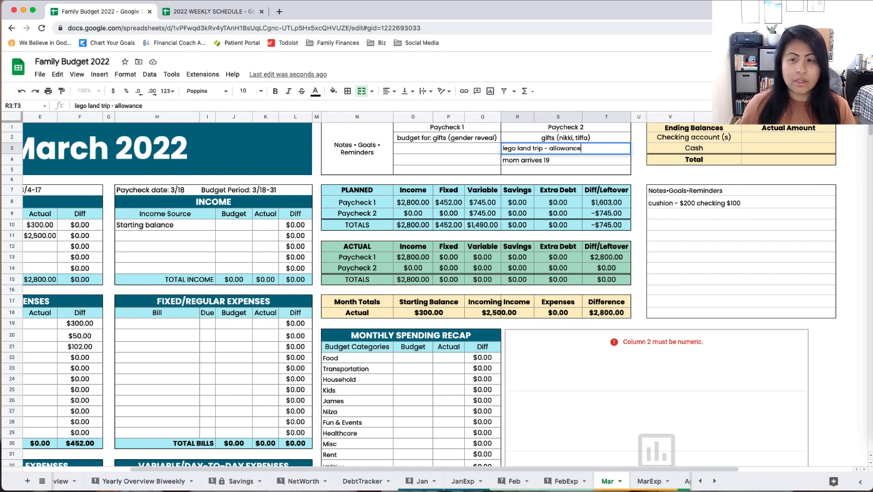
Add a second Paycheck 1 note, "check fidelity accts - mine and" plus the partner's name, and widen column Q to fit it.
click(449, 153)
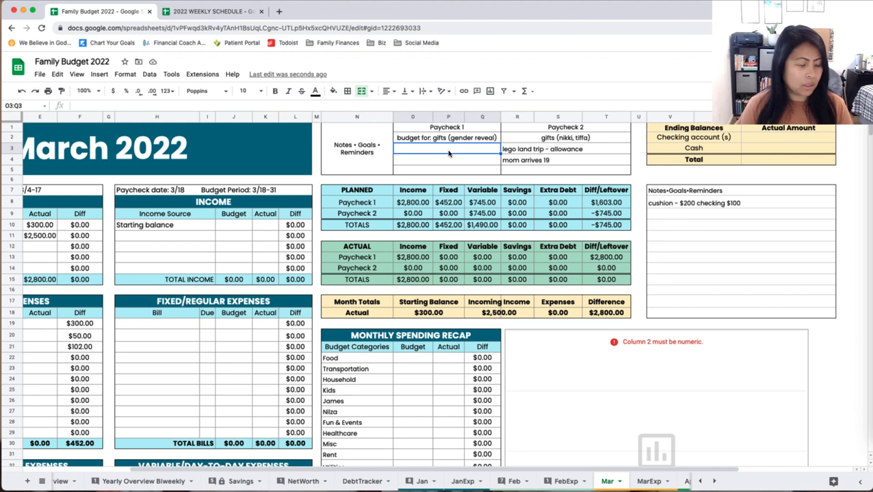
text(check)
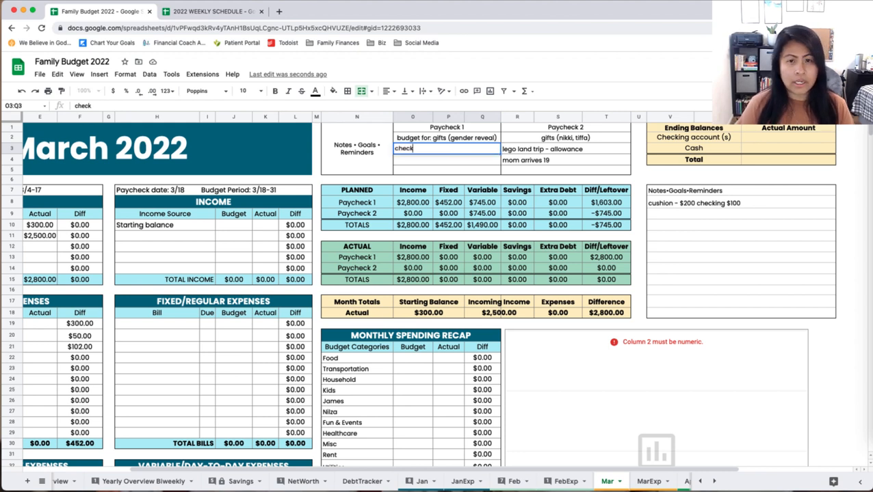
text( fidelity )
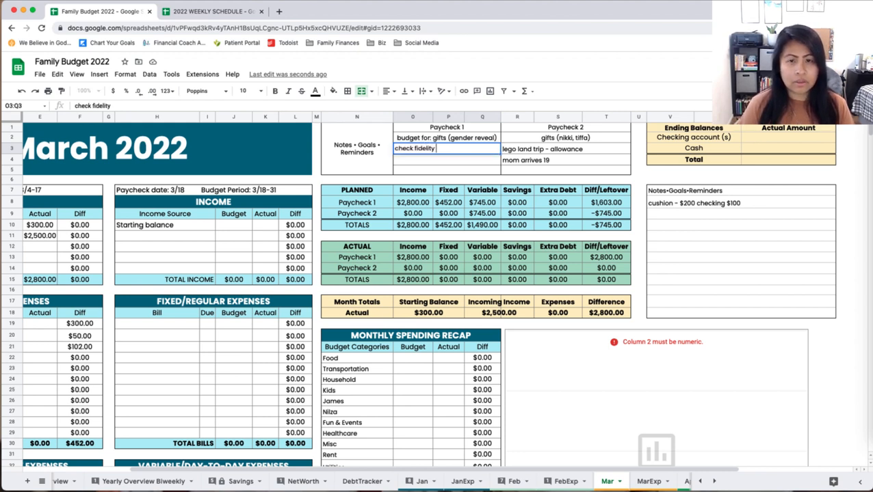
text(accts - mine and james)
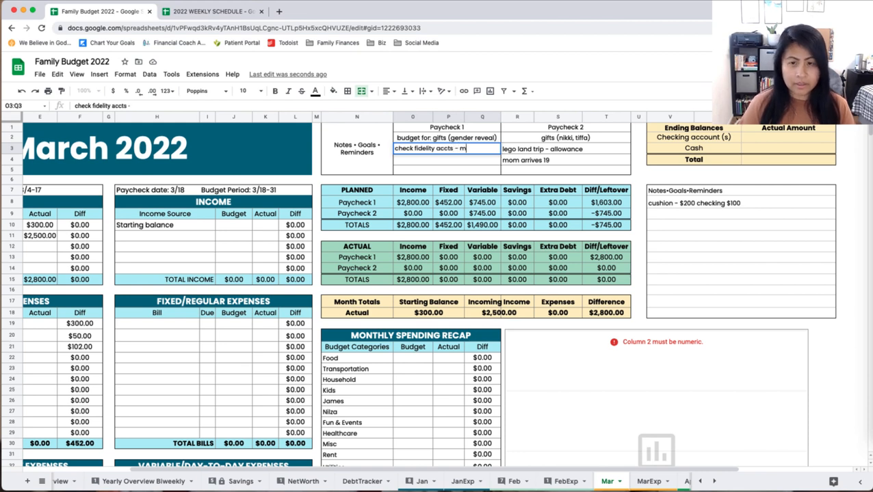
key(Return)
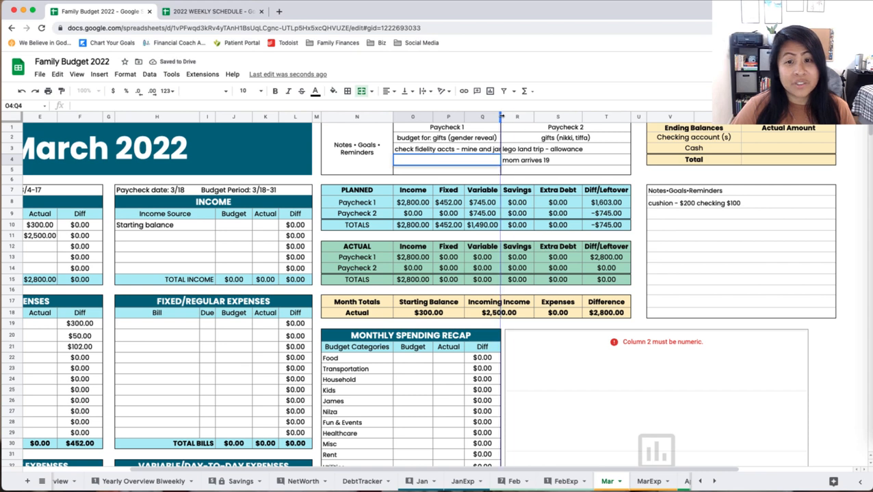
drag(501, 117, 517, 120)
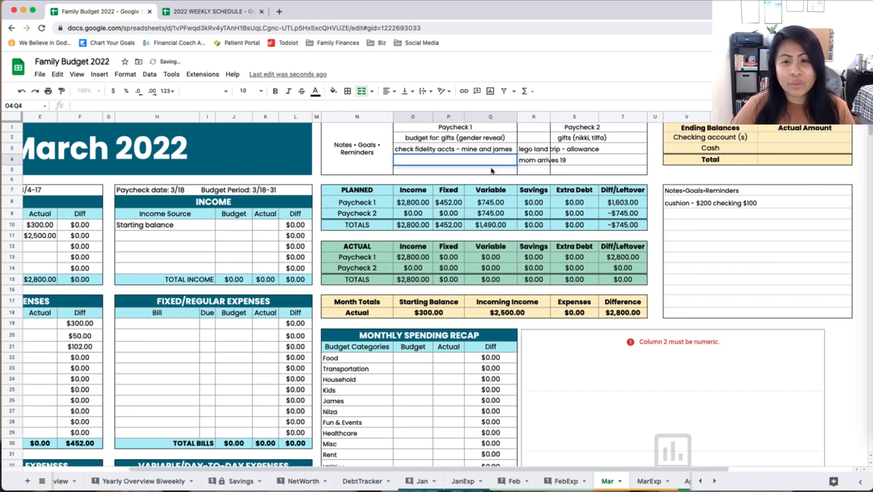
click(491, 171)
click(487, 163)
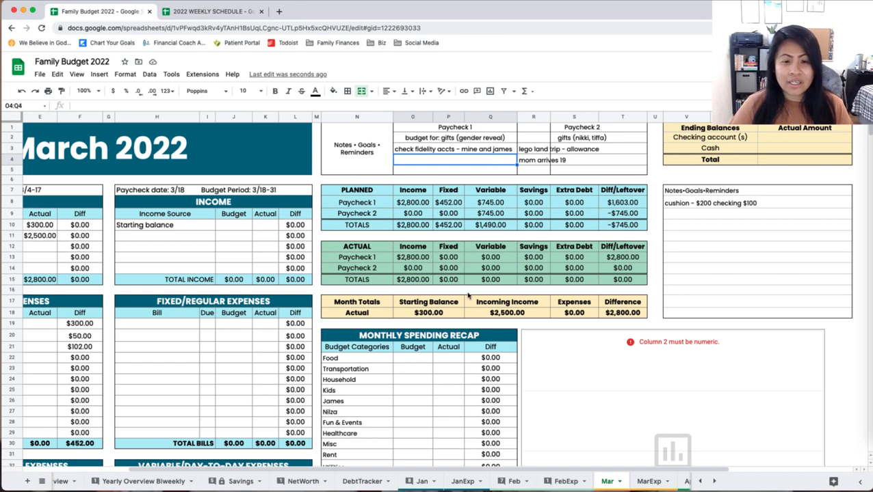
Add the bill Cushion with a budget of 300 in the first row of the 3/18 paycheck's fixed expenses.
drag(479, 470, 359, 472)
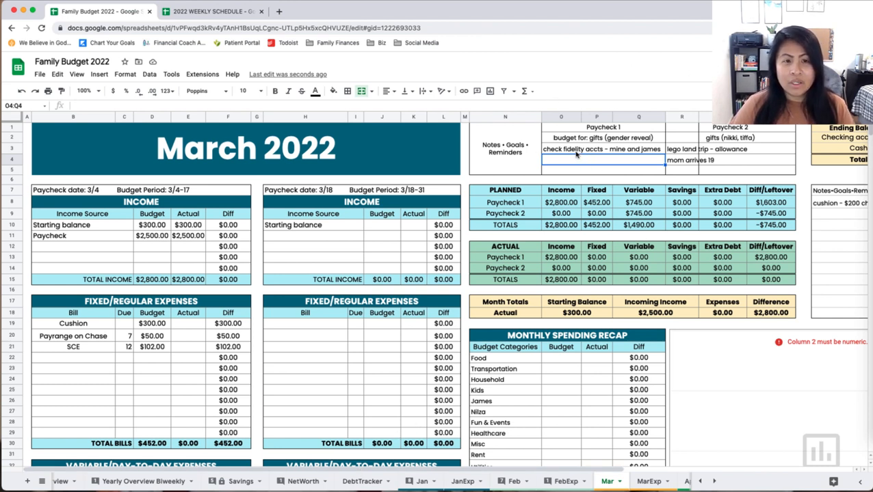
click(89, 357)
scroll(300, 232, down, 2)
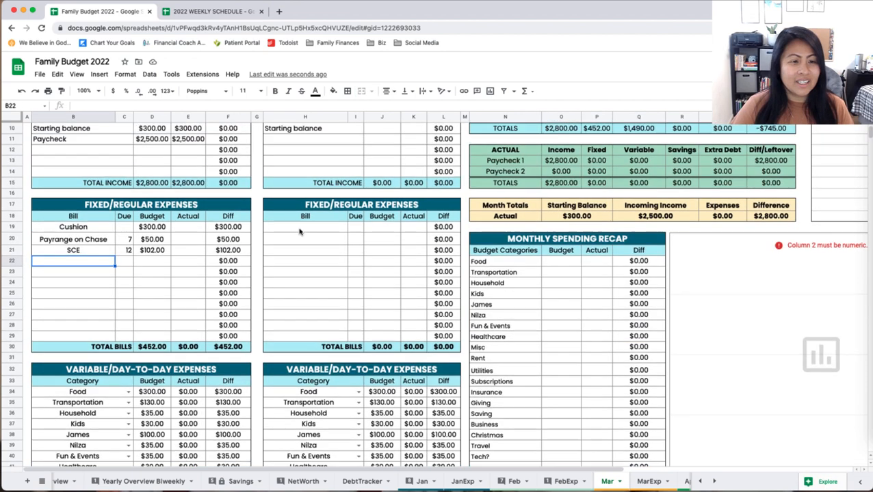
scroll(328, 251, up, 1)
scroll(328, 252, up, 1)
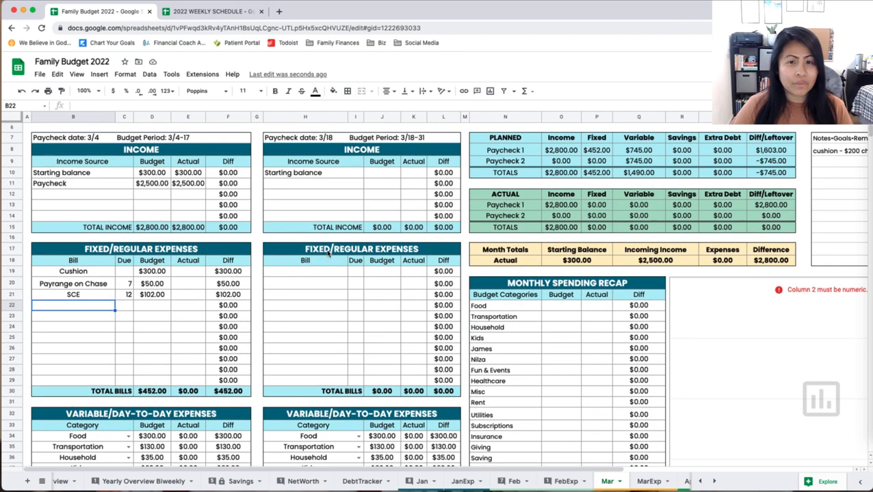
click(326, 270)
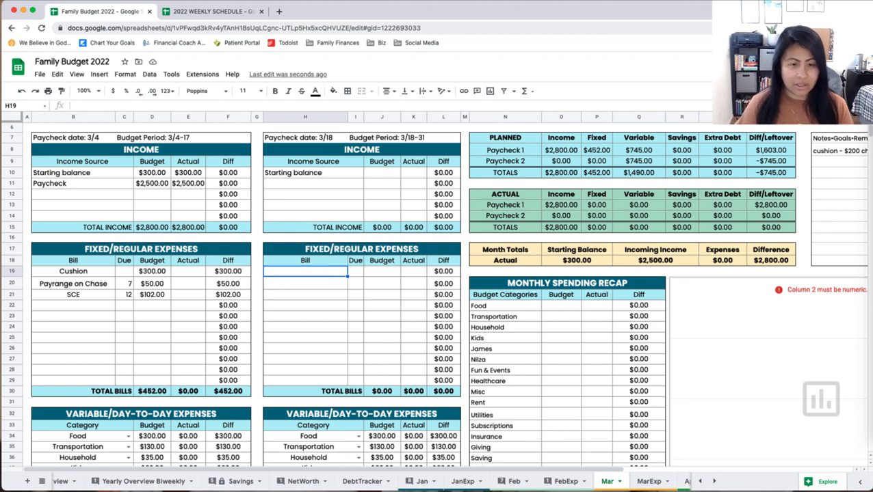
text(Cushion)
key(Tab)
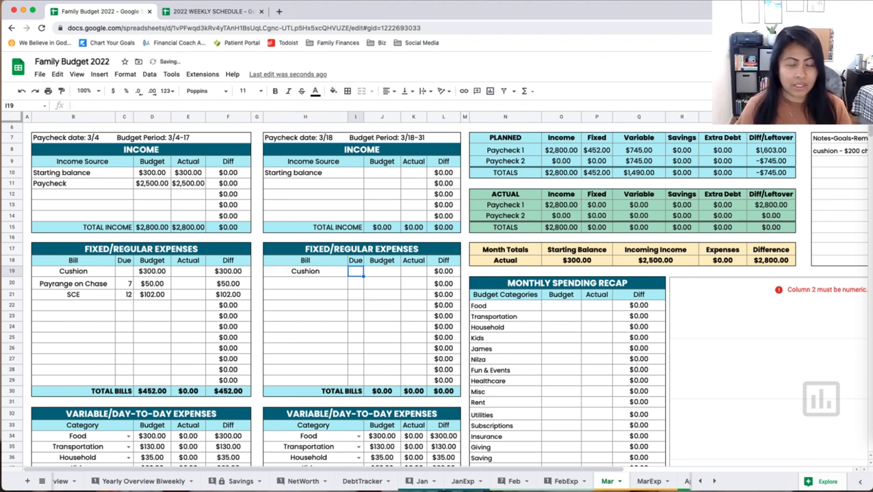
key(Tab)
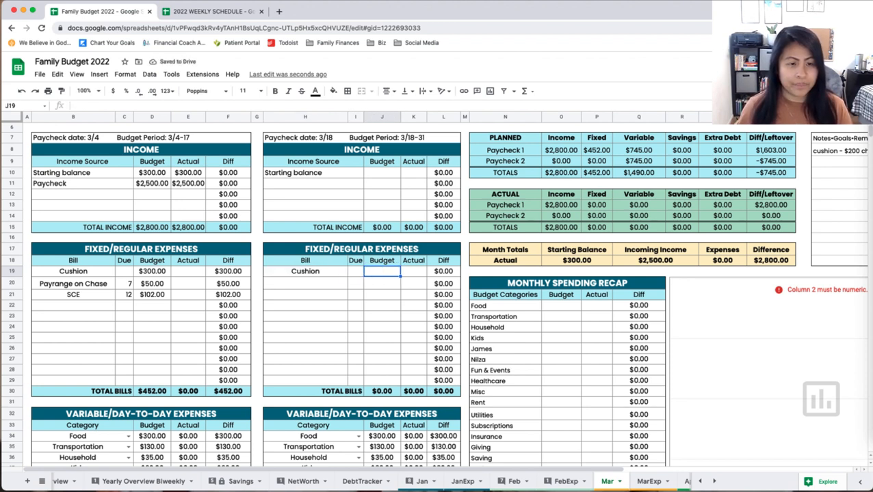
text(300)
key(Return)
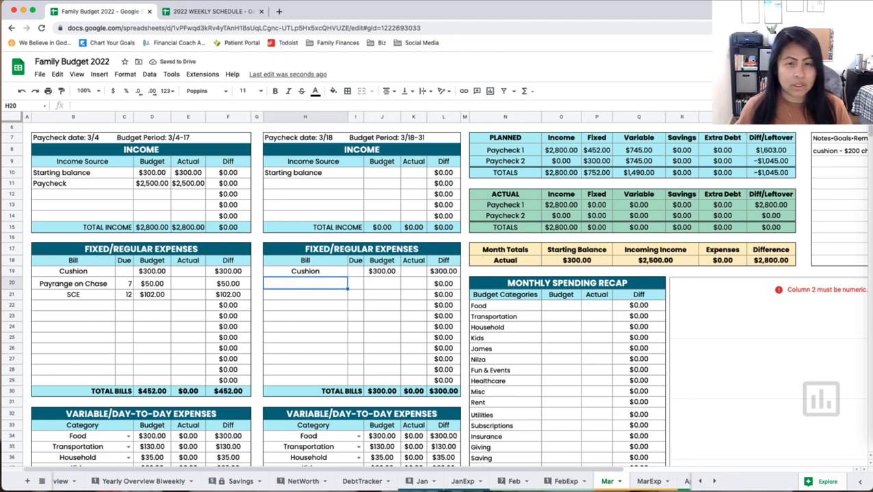
Add the bill "life insurance" with a budget of 118 below Cushion in the 3/18 paycheck's fixed expenses.
text(life)
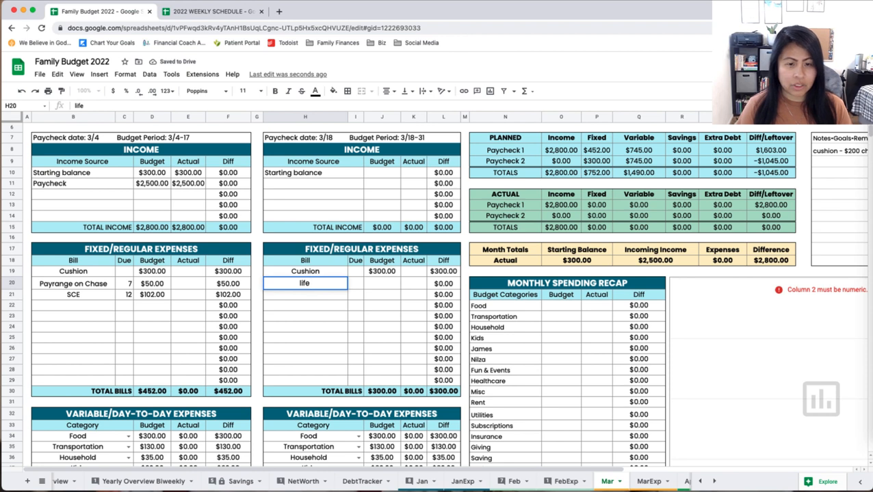
text( insurance)
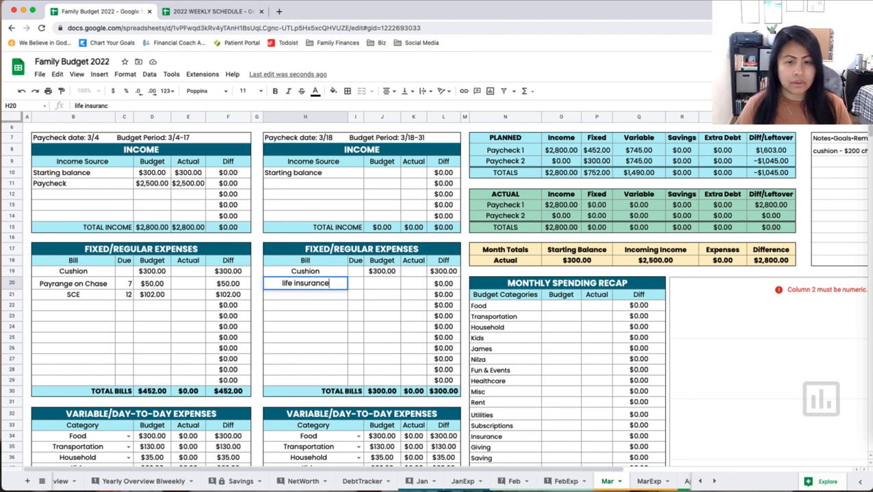
key(Tab)
key(Tab)
text(118)
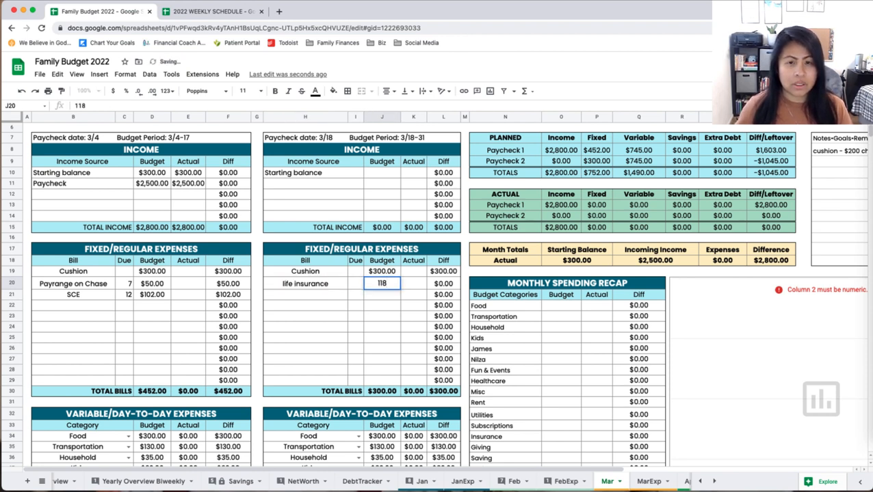
key(Return)
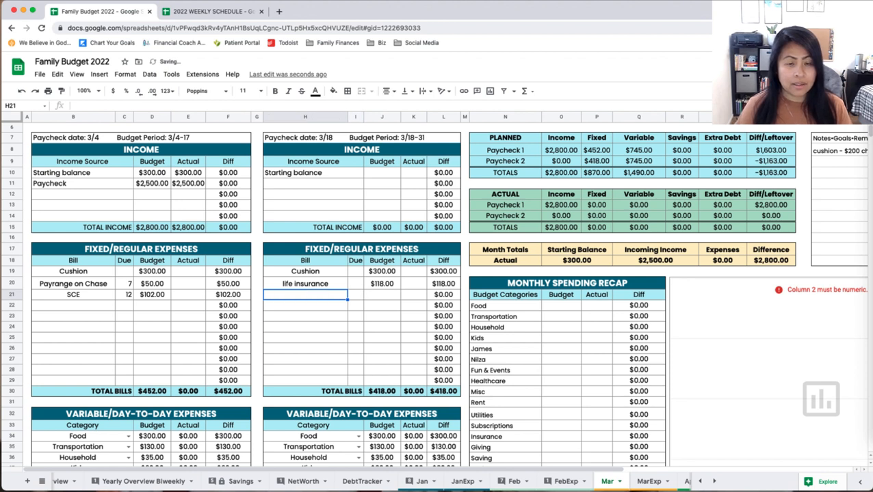
Add the bill "netflix" with a budget of 20 below life insurance in the 3/18 paycheck's fixed expenses.
text(netfil)
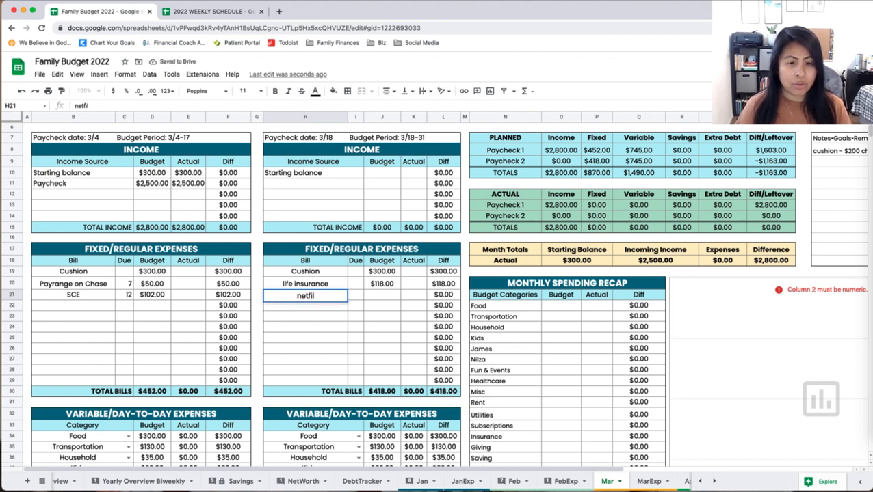
key(BackSpace)
key(BackSpace)
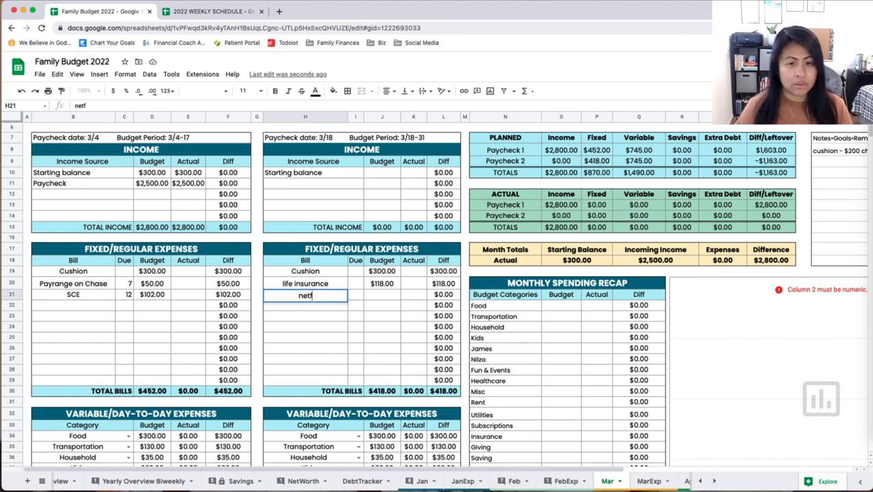
text(lix)
key(Tab)
key(Tab)
text(20)
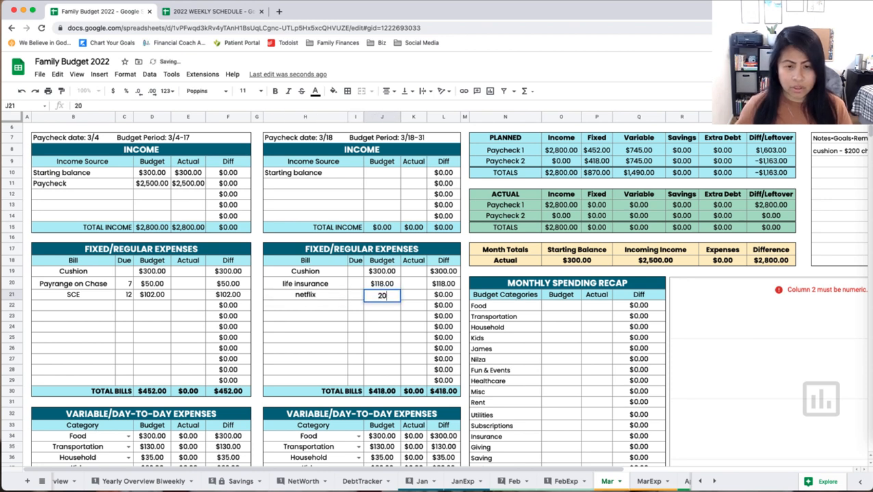
key(Return)
Add a second "life insurance" bill with a budget of 92 below netflix in the 3/18 paycheck's fixed expenses.
text(life)
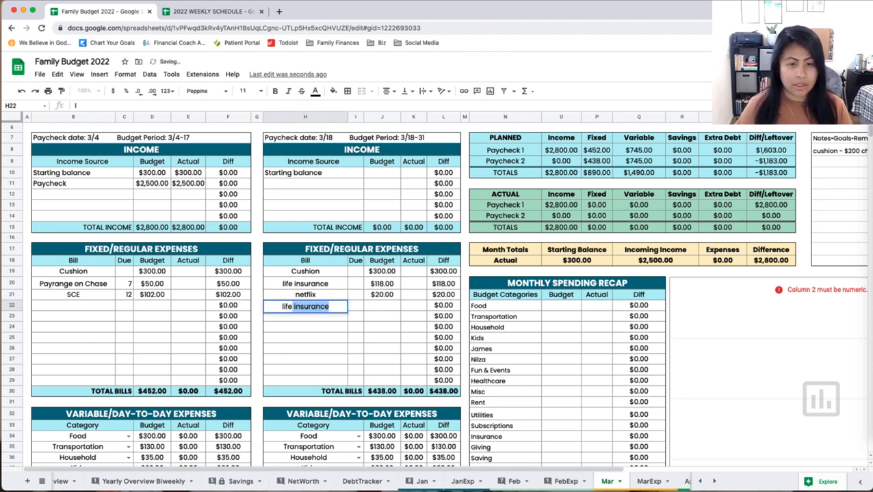
key(Tab)
key(Tab)
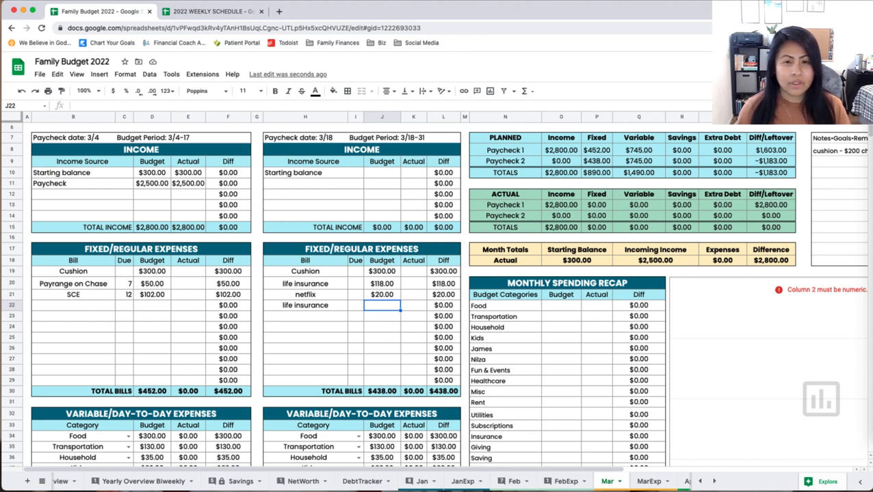
text(92)
key(Return)
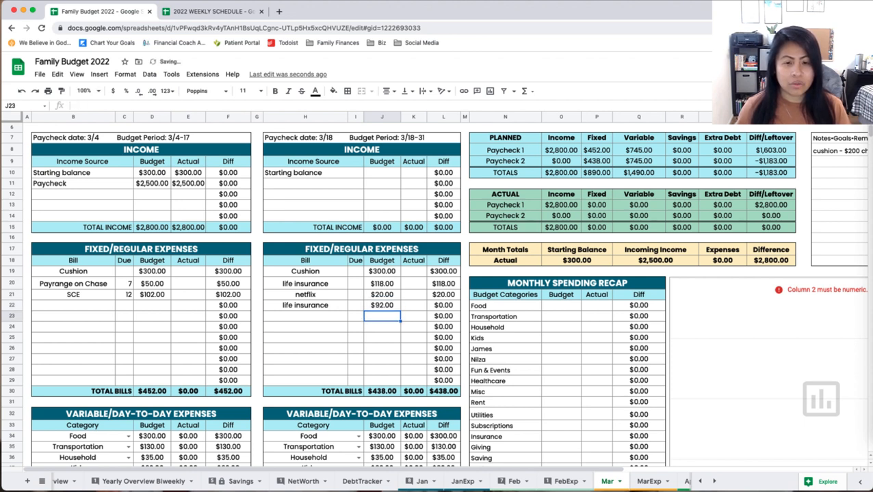
Enter due days for the 3/18 paycheck's bills: 18 for the first life insurance, 19 for netflix and 21 for the second life insurance.
key(Up)
key(Up)
key(Up)
key(Right)
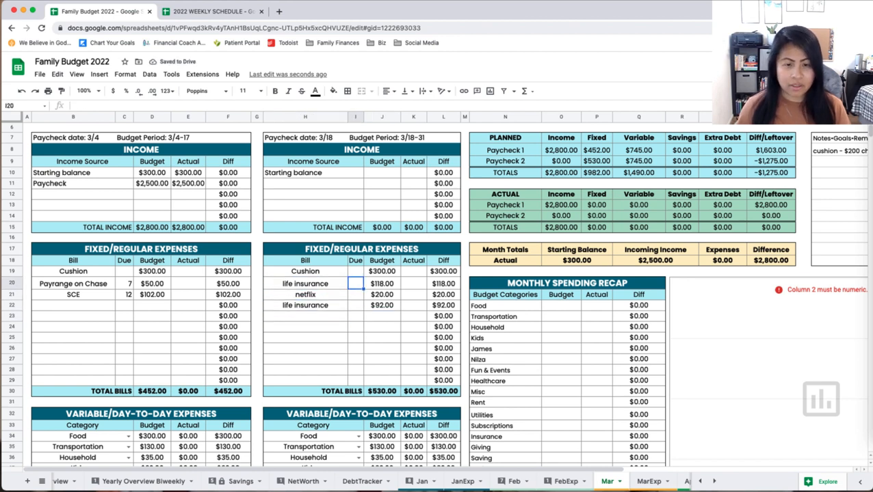
text(18)
text(19)
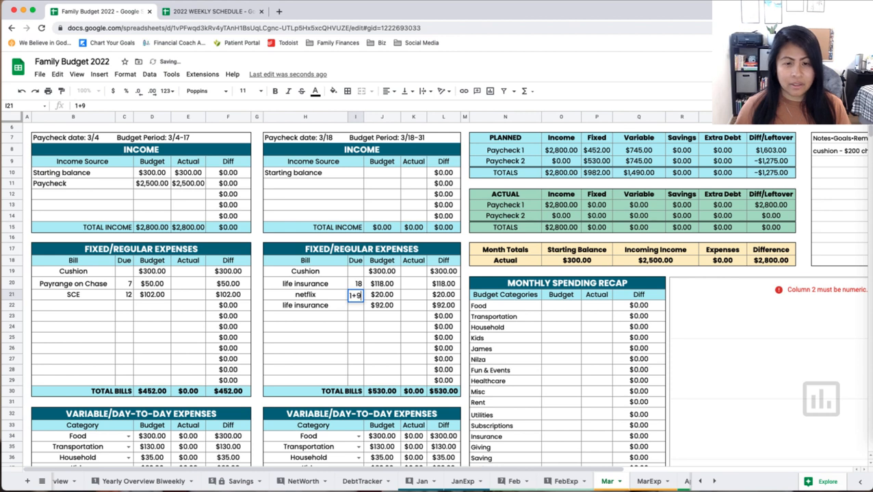
key(Return)
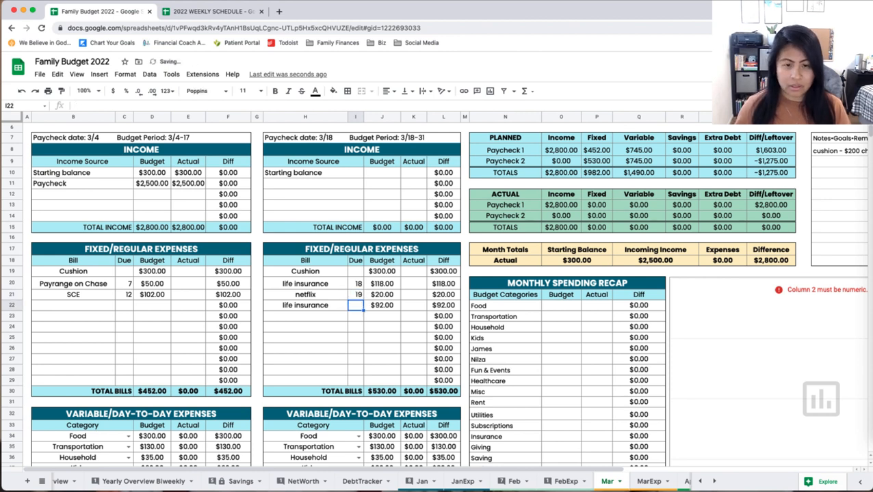
text(21)
key(Return)
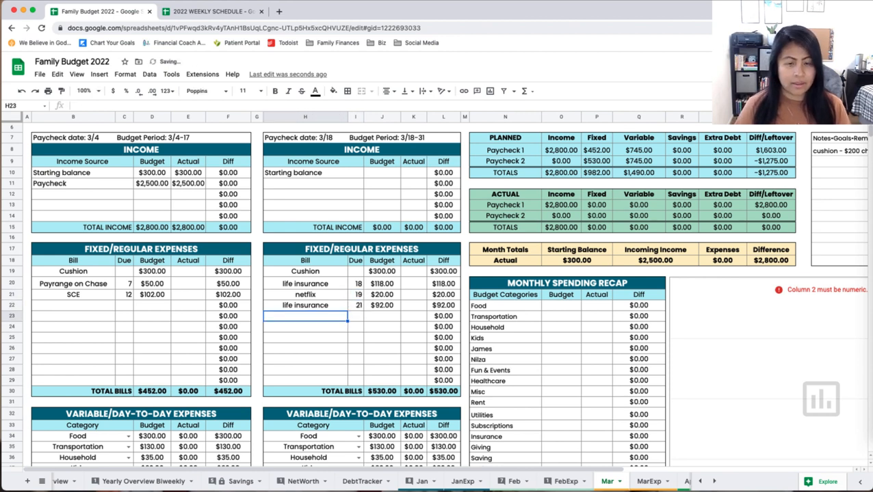
Add the bill "cell phone" with a budget of 235 and due day 23 to the 3/18 paycheck's fixed expenses.
text(cell phone)
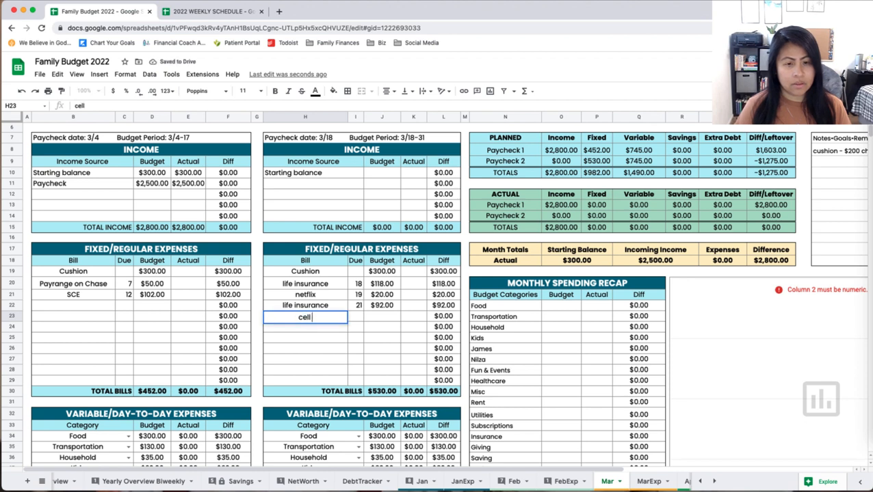
key(Tab)
key(Tab)
text(235)
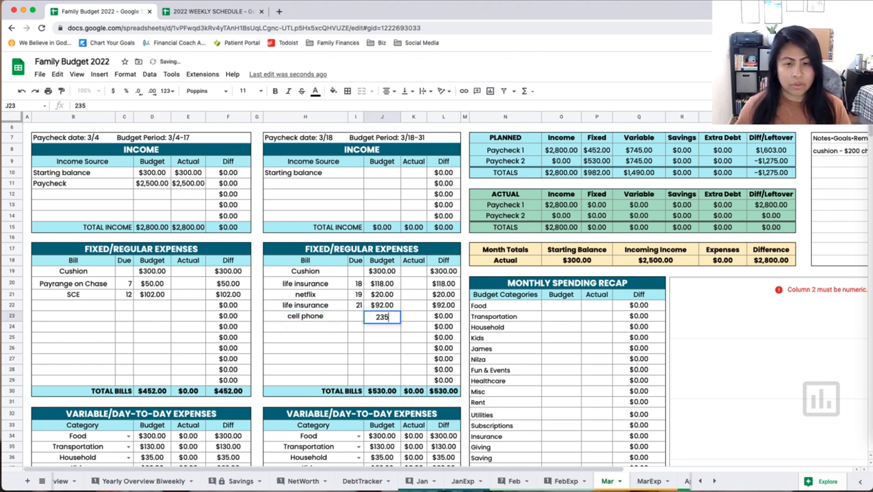
key(Return)
key(Up)
key(Right)
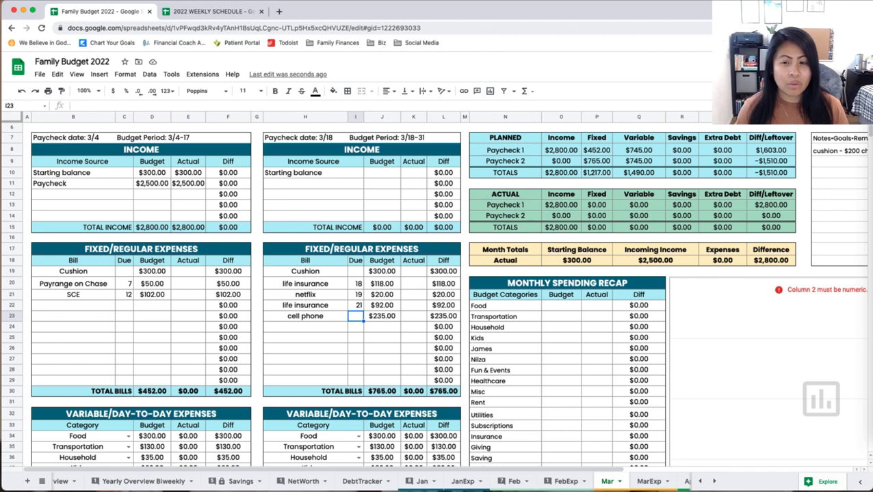
text(22)
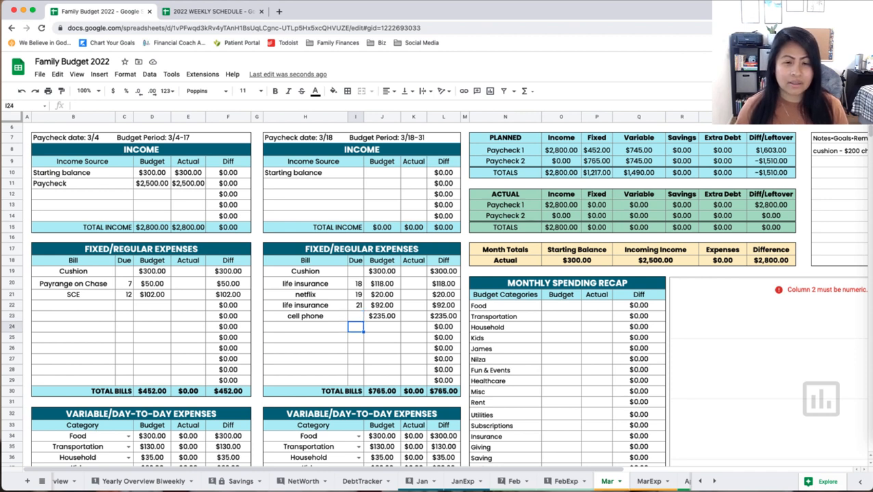
key(BackSpace)
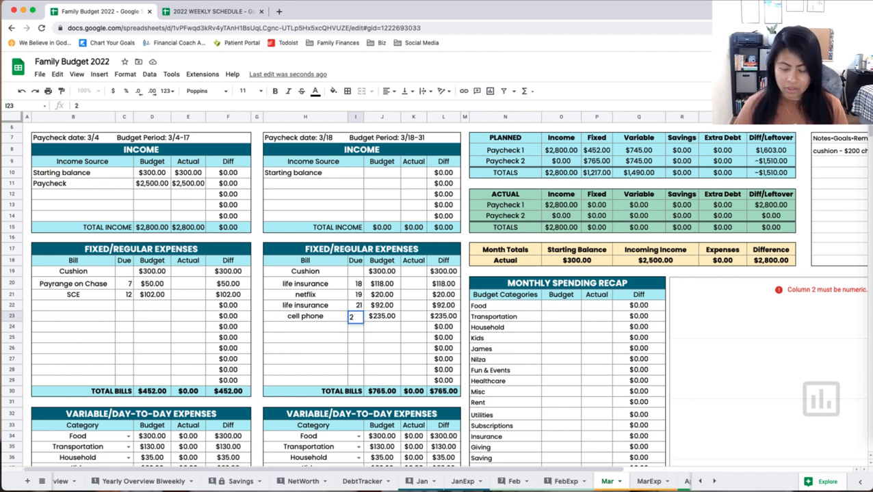
text(3)
key(Return)
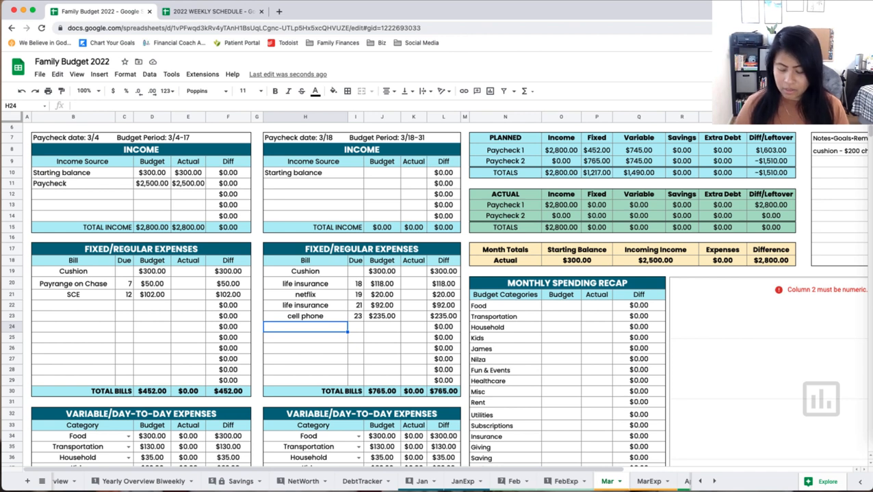
Add the bill "internet on cap" with due day 21 and a budget of 80 below cell phone.
text(internet on cap)
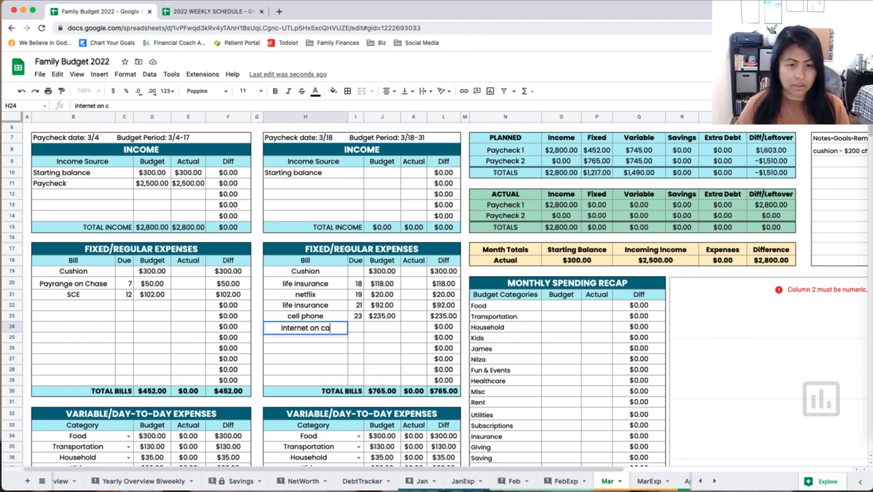
key(Tab)
text(21)
key(Tab)
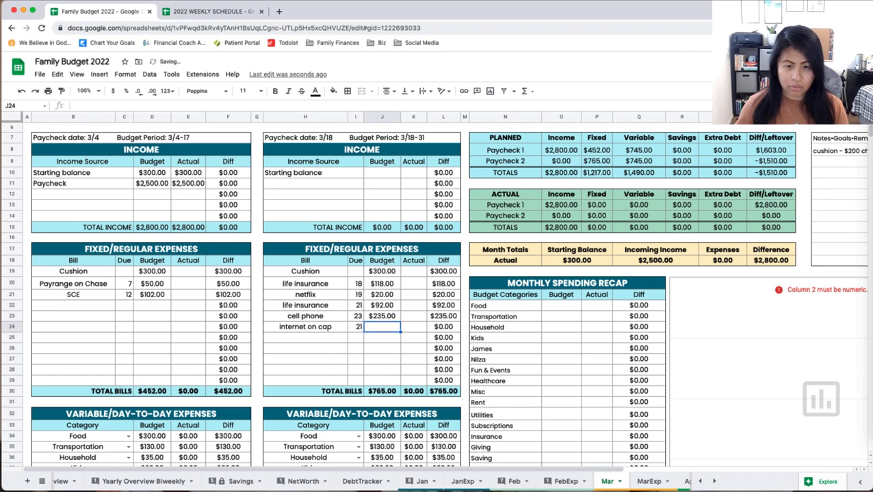
text(80)
key(Return)
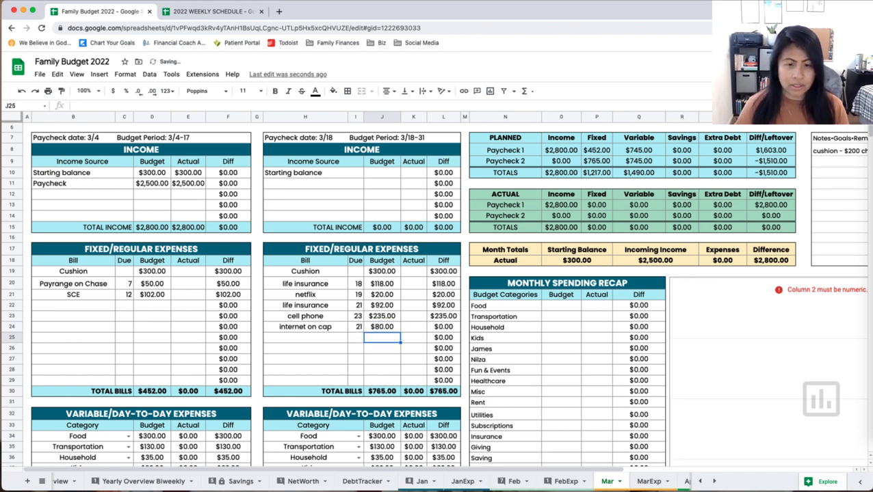
Add the bill "disney plus" with due day 28 and a budget of 14 below the internet bill.
key(Right)
key(Left)
key(Left)
key(Left)
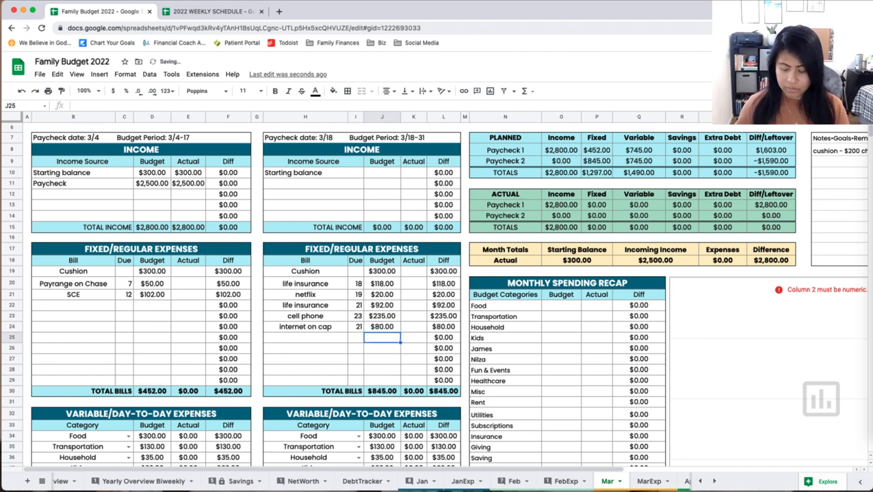
text(disney plus)
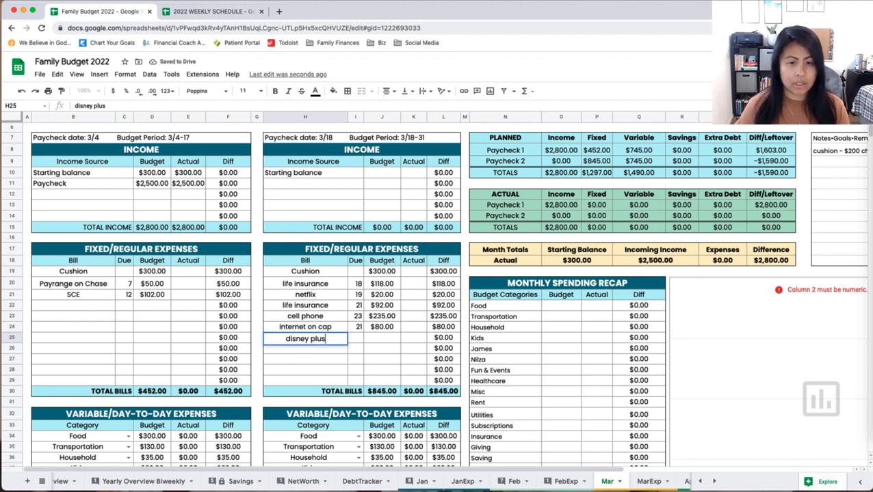
key(Tab)
text(28)
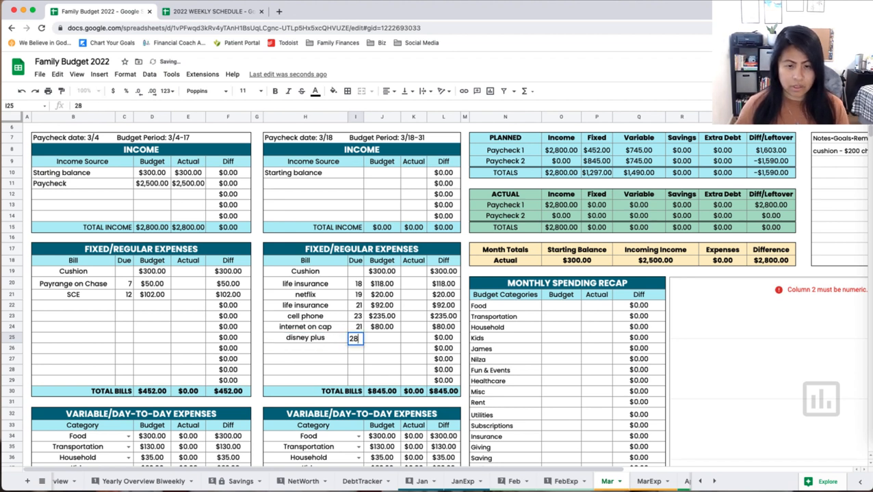
key(Tab)
text(14)
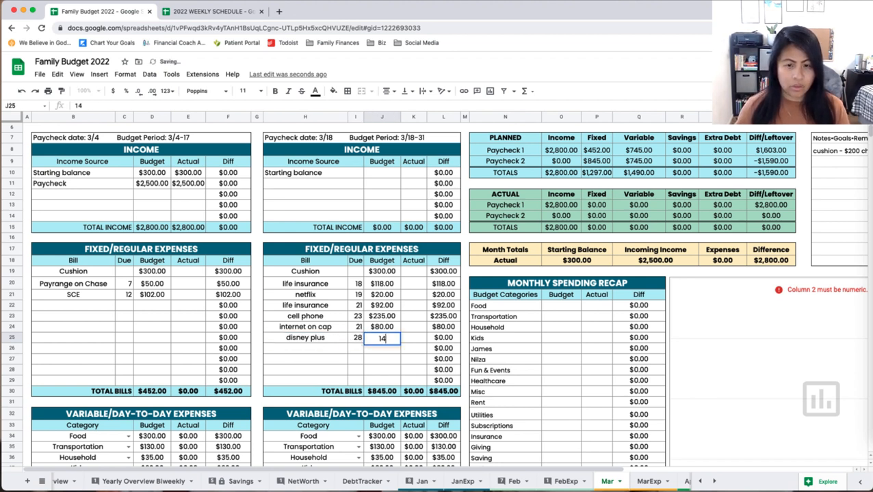
key(Return)
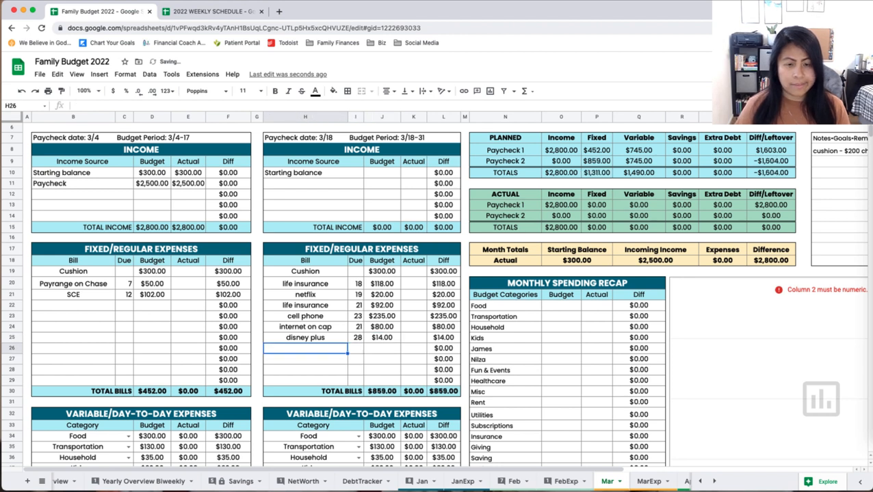
Add the bill "mercury" with due day 30 and a budget of 120 below disney plus.
text(mercury)
key(Tab)
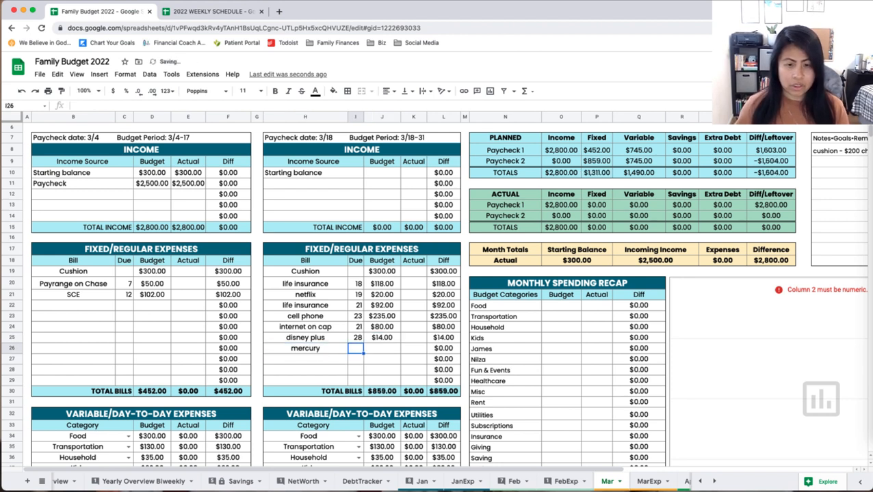
text(30)
key(Tab)
text(120)
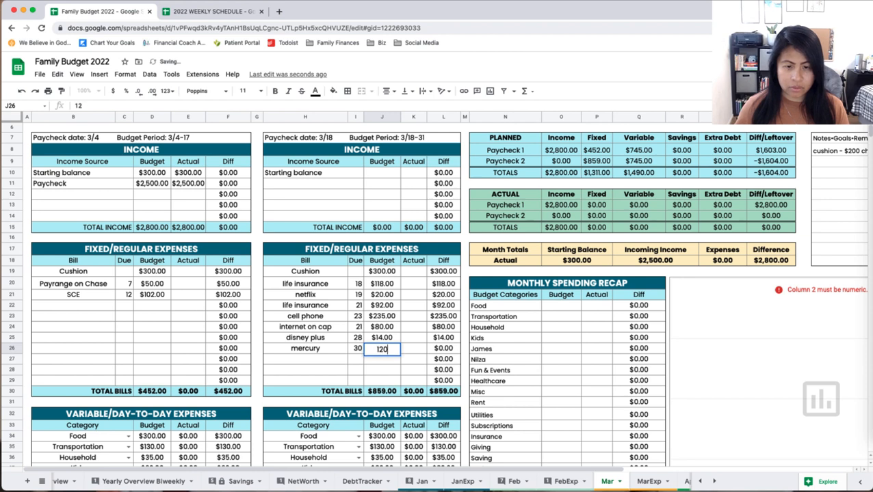
key(Return)
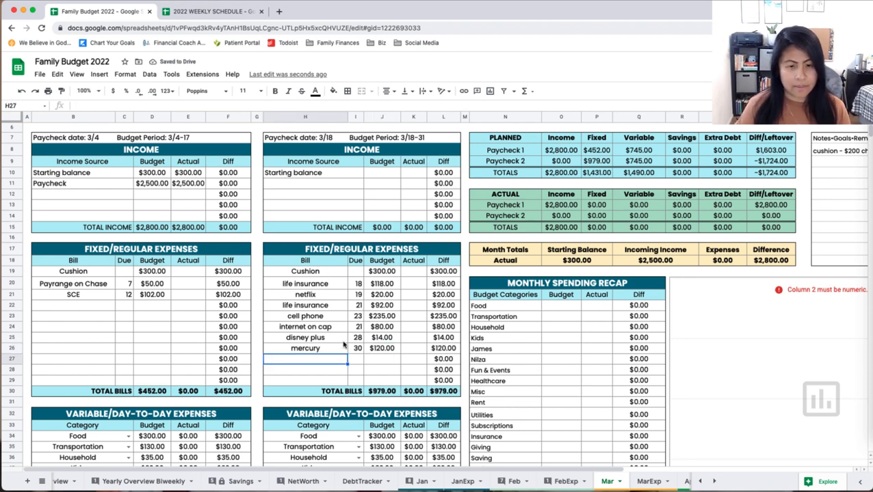
Add the bill "sponsorship" with a budget of 130 and no due day below mercury.
text(spons)
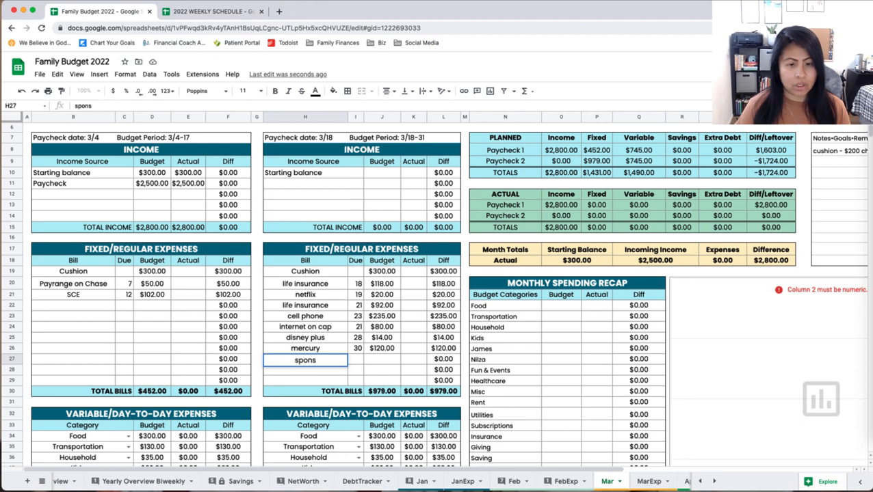
text(or)
key(BackSpace)
key(BackSpace)
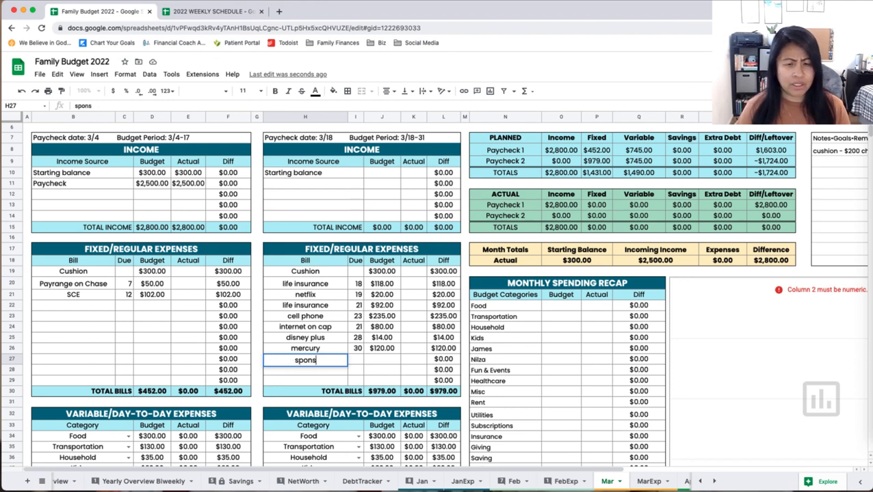
text(or)
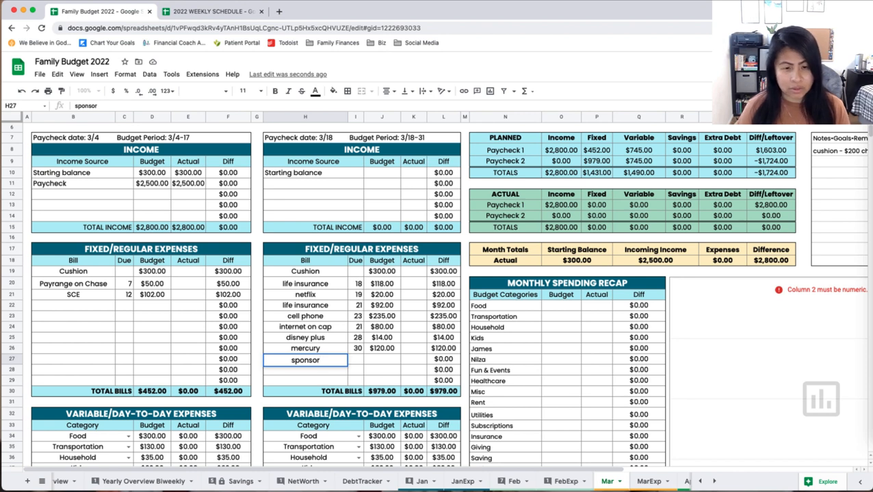
text(ship)
key(Tab)
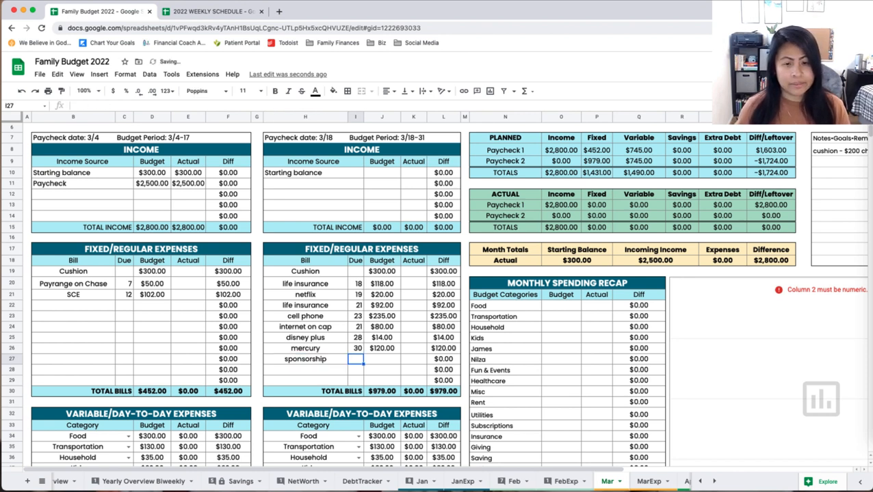
key(Tab)
text(130)
key(Return)
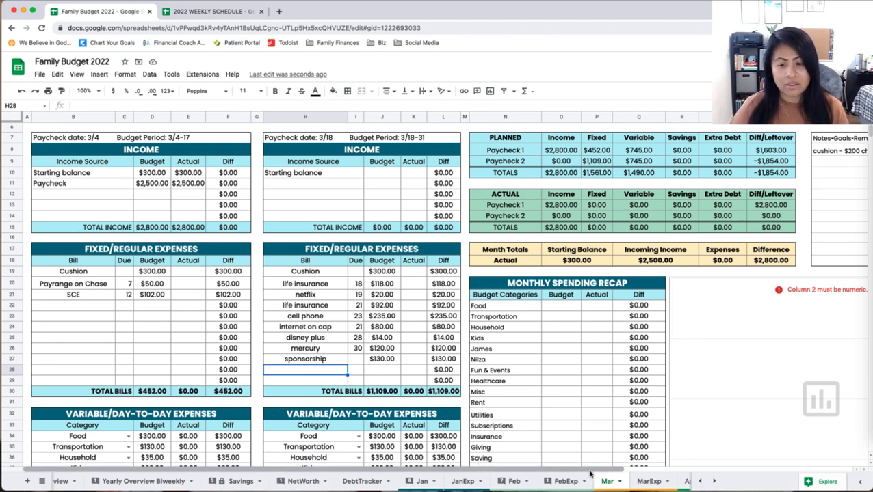
Set the budgeted starting balance in the 3/18 paycheck's income table to 300.
scroll(719, 381, down, 3)
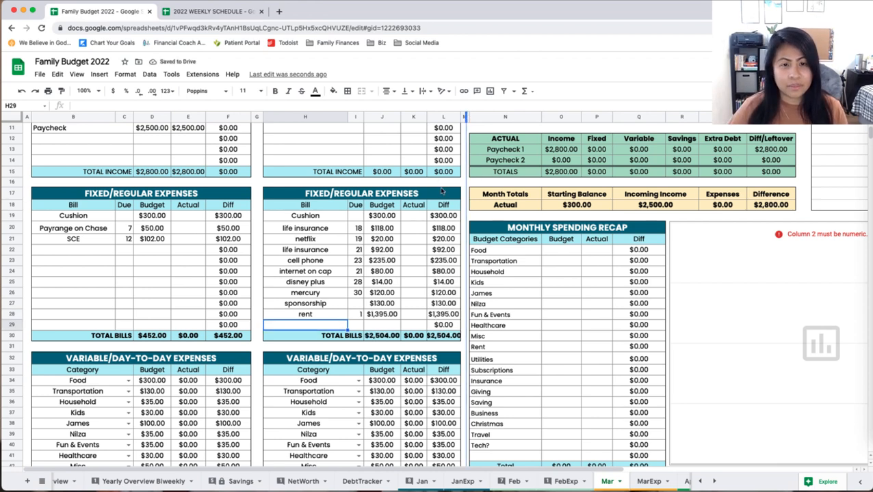
scroll(441, 191, up, 5)
click(374, 228)
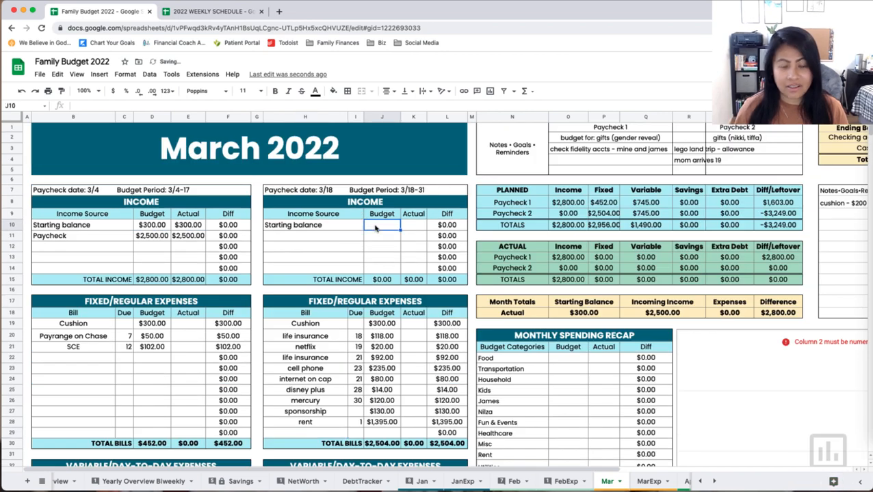
text(300)
key(Return)
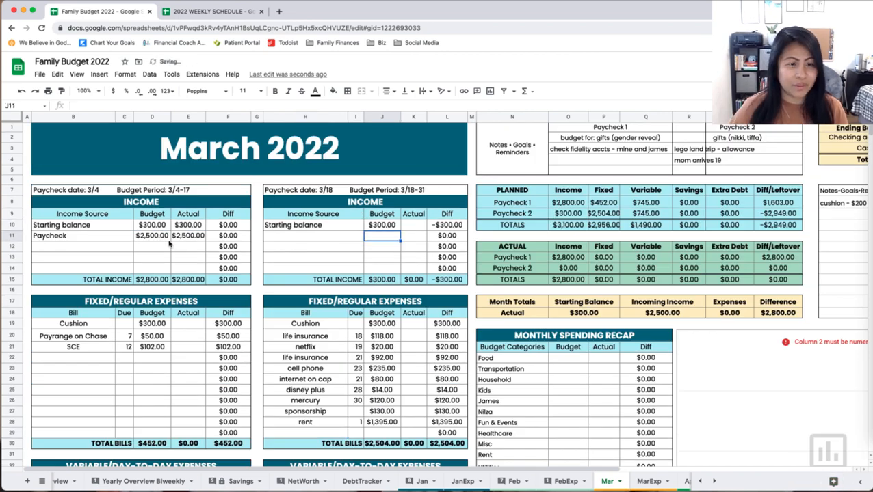
Clear the 3/4 paycheck's two actual income amounts, and add "paycheck" with a budget of 2300 to the 3/18 income table.
drag(186, 228, 189, 236)
key(Delete)
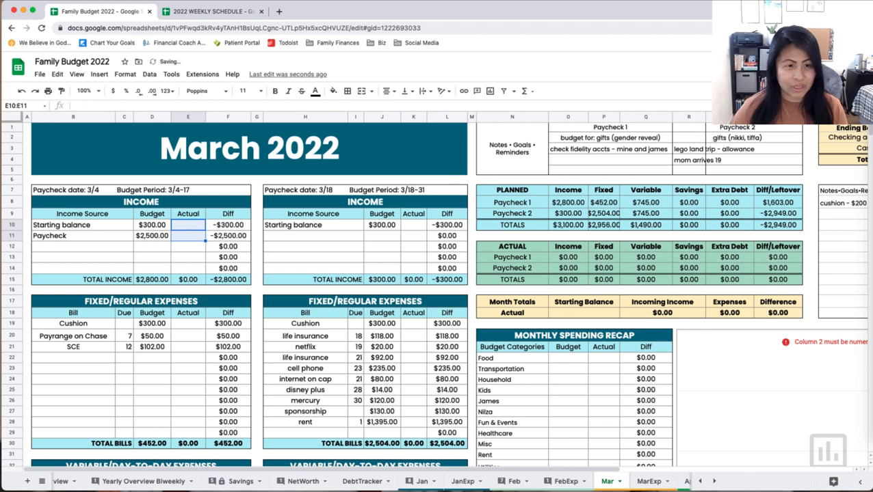
click(324, 237)
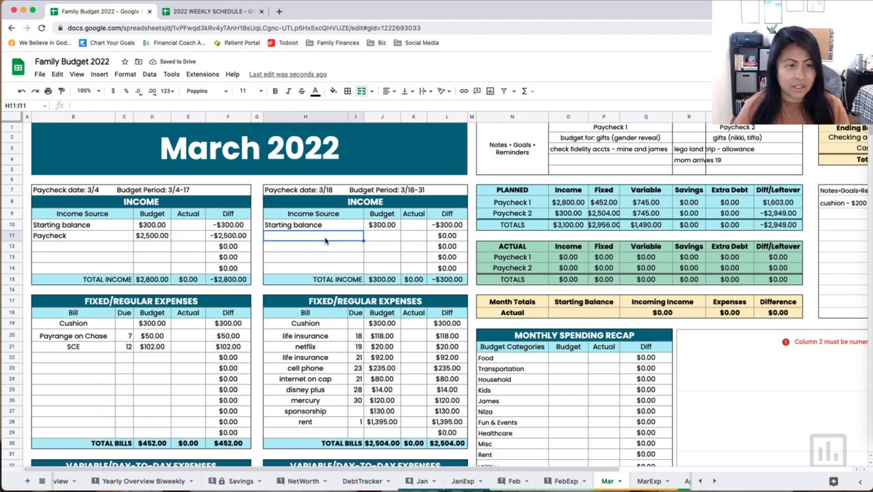
text(paycheck)
key(Tab)
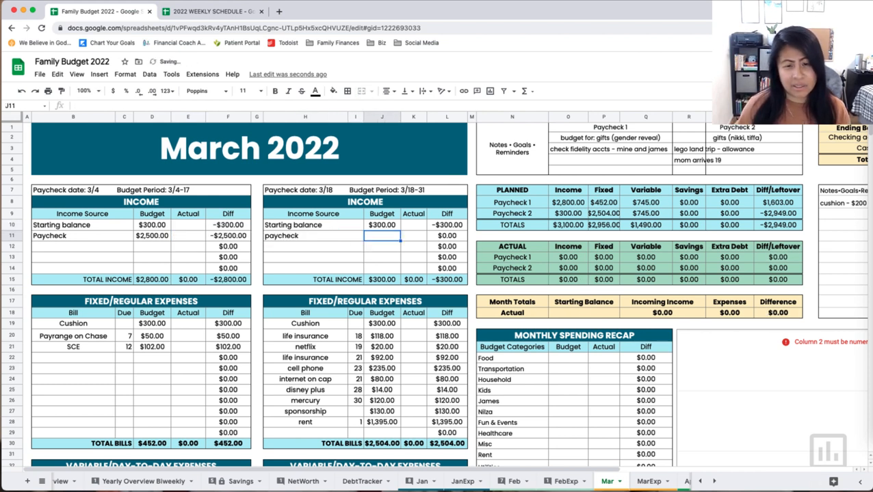
text(2300)
key(Return)
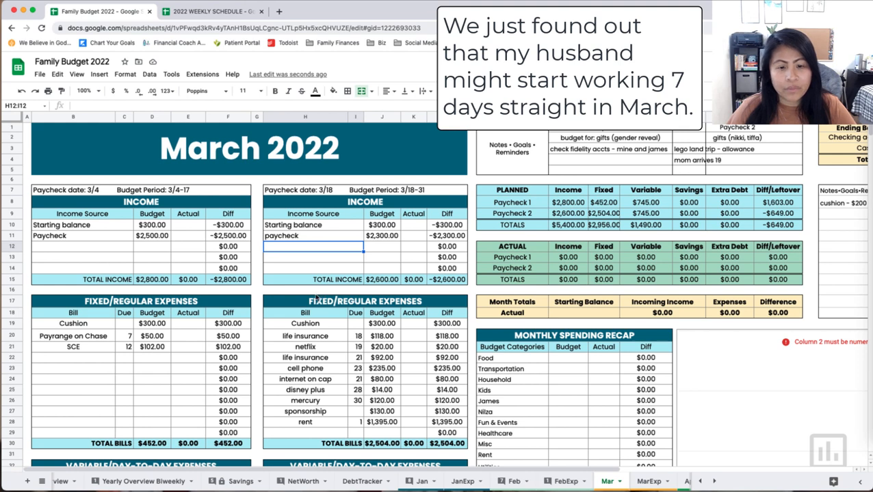
Set the Fun & Events budget in the 3/4 paycheck's variable expenses to 85.
click(764, 203)
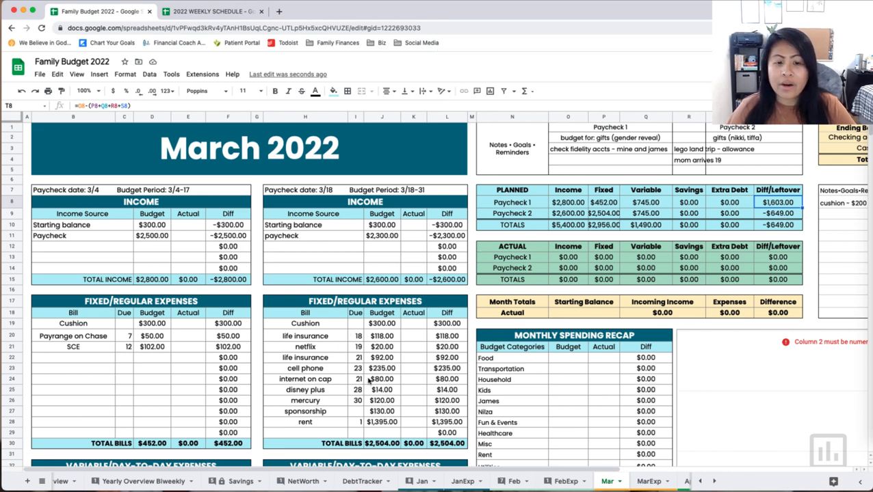
scroll(430, 390, down, 1)
scroll(445, 387, down, 6)
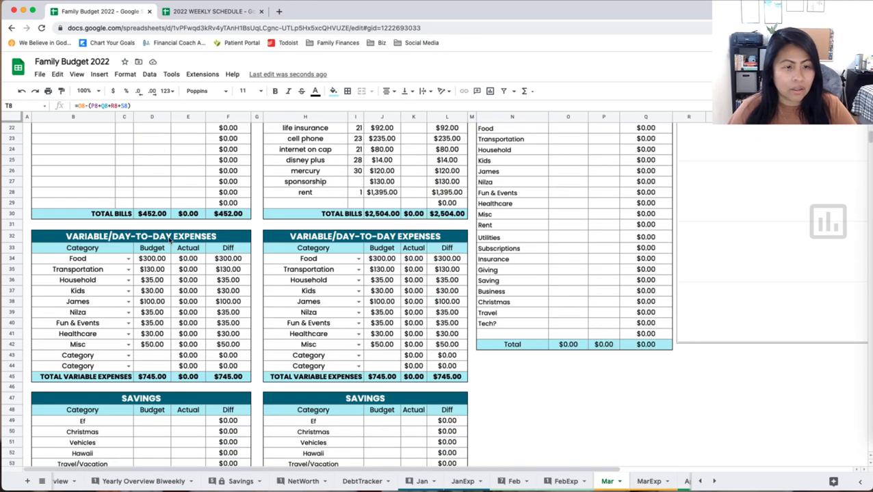
scroll(225, 311, up, 7)
scroll(228, 318, down, 8)
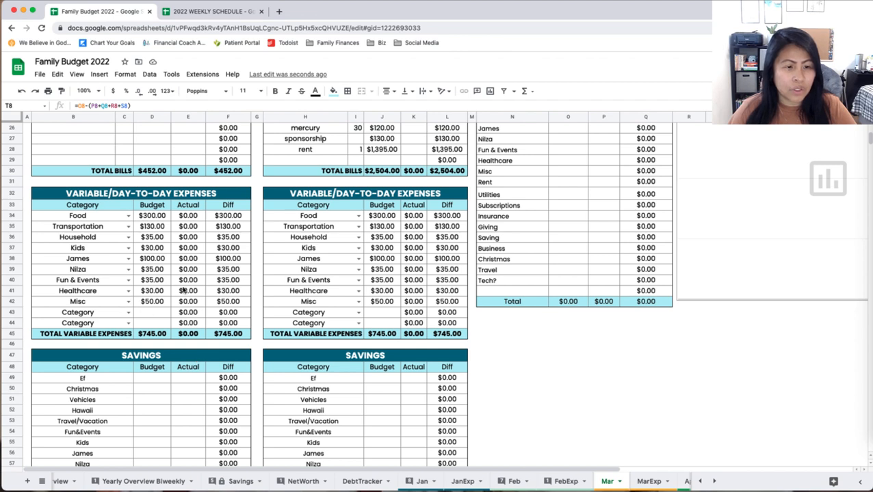
click(156, 282)
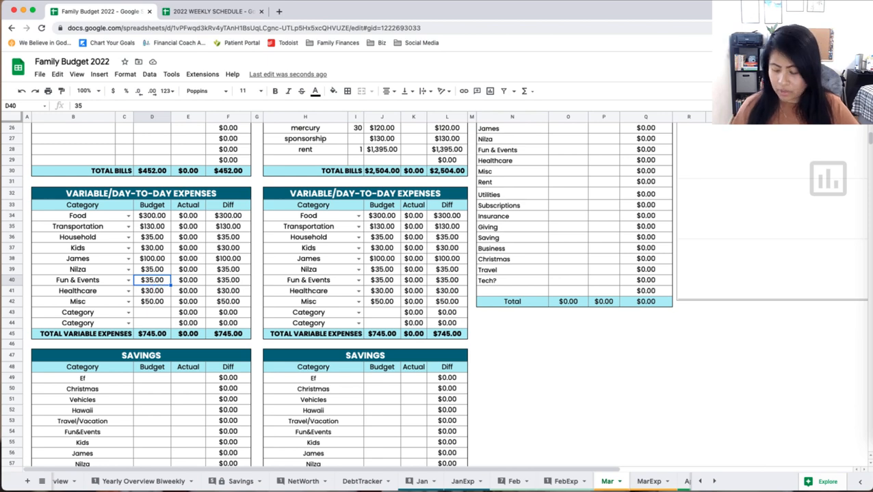
text(85)
key(Return)
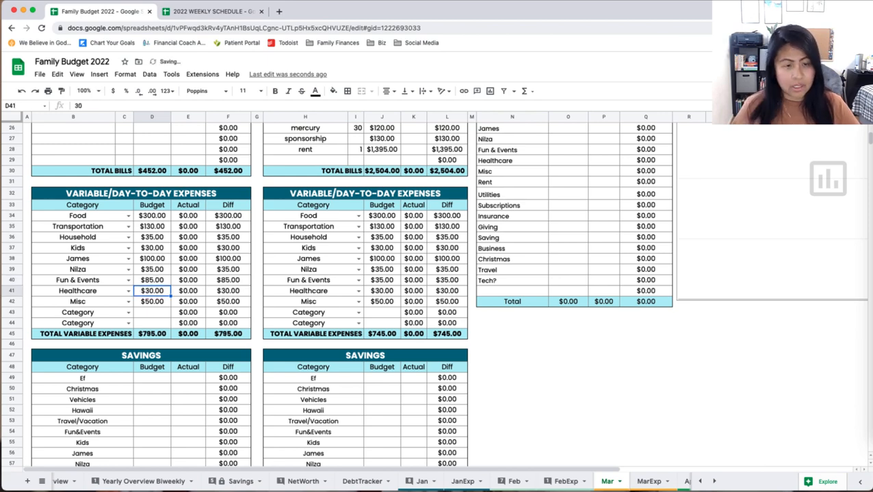
Set the Food budget to 350 in the variable expenses of both paychecks.
scroll(322, 277, up, 10)
scroll(322, 276, down, 5)
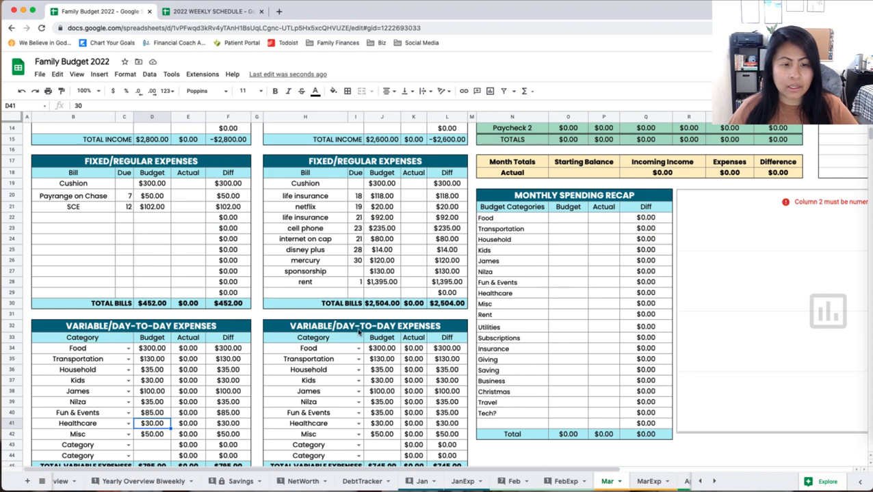
click(157, 350)
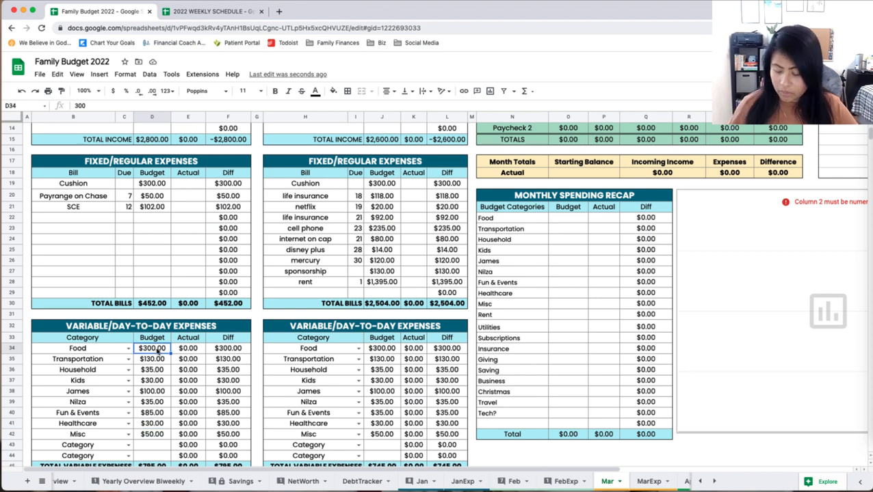
text(350)
key(Return)
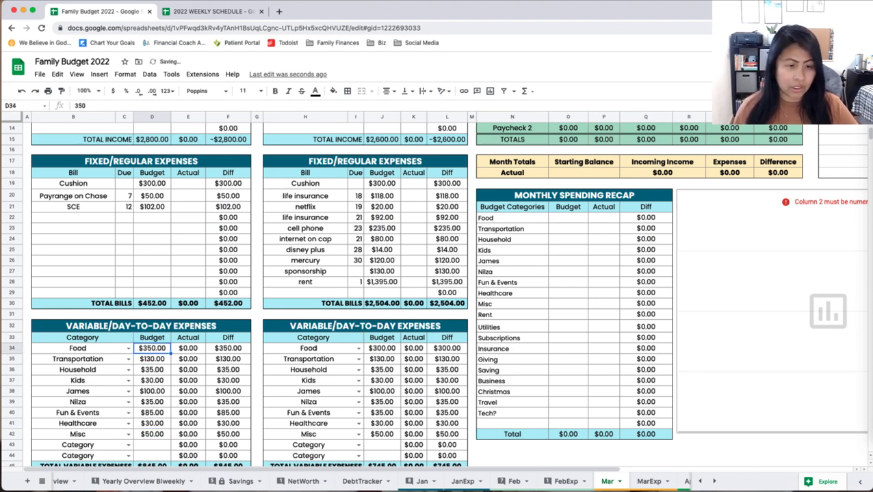
click(375, 350)
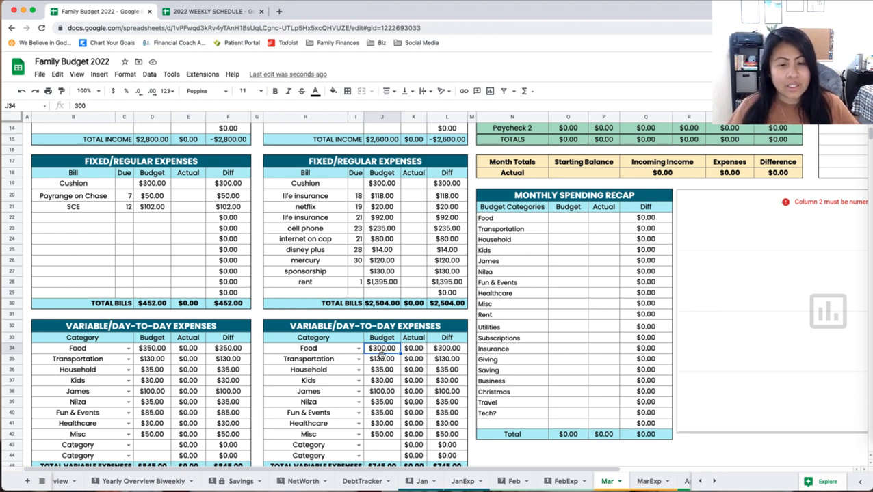
text(350)
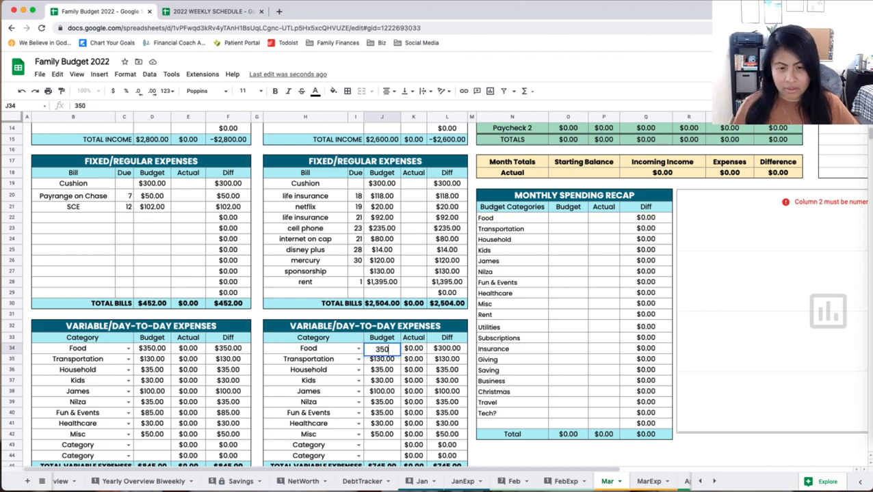
key(Return)
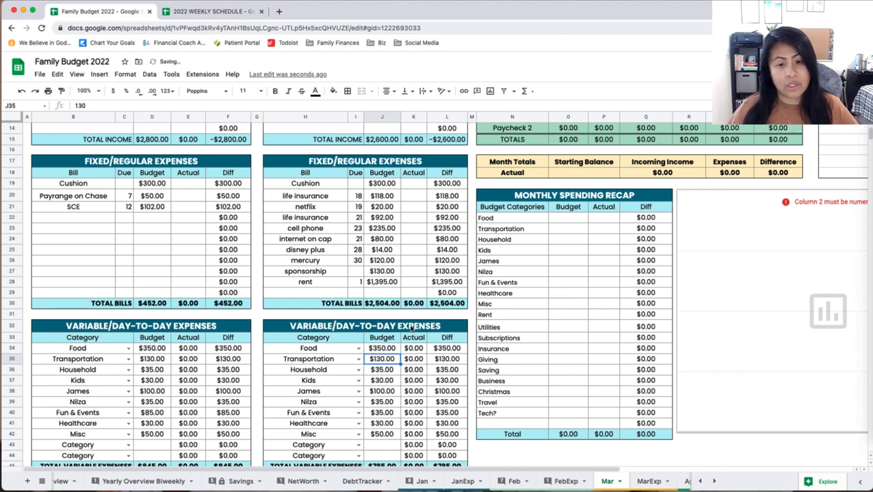
Widen column P so the Fixed amounts in the planned summary fit their cells.
scroll(412, 328, up, 3)
scroll(413, 328, up, 1)
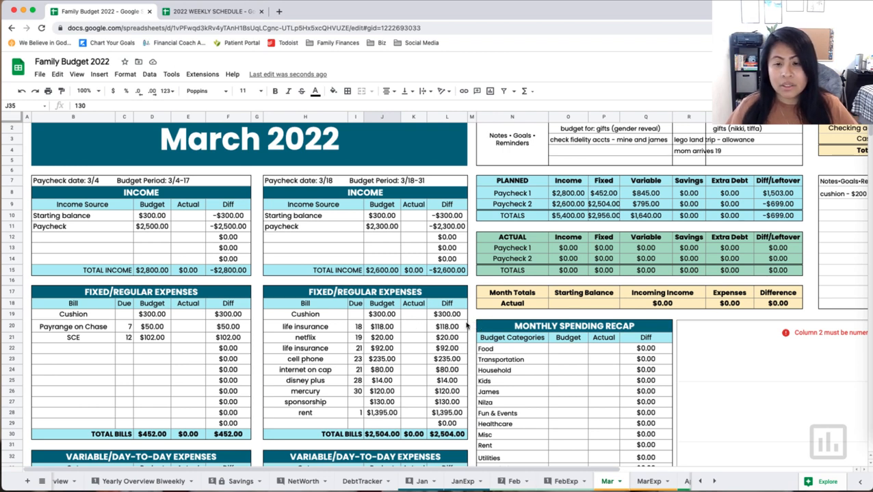
scroll(468, 328, down, 2)
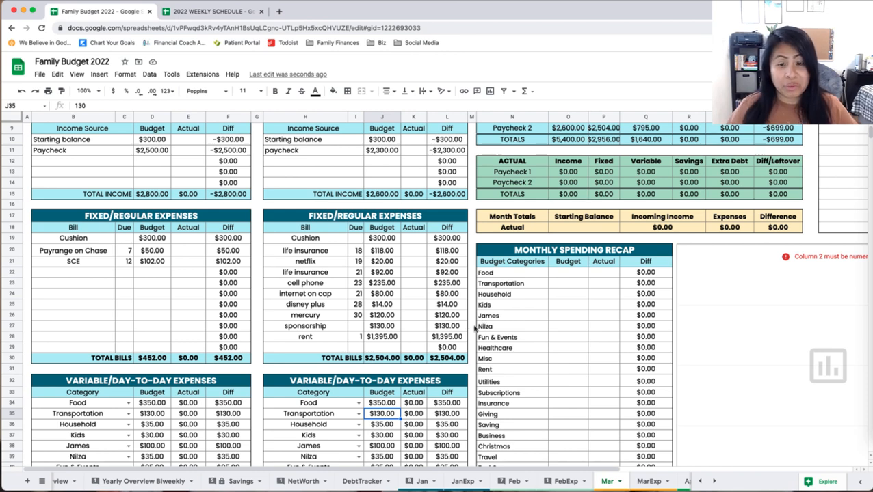
scroll(474, 329, up, 3)
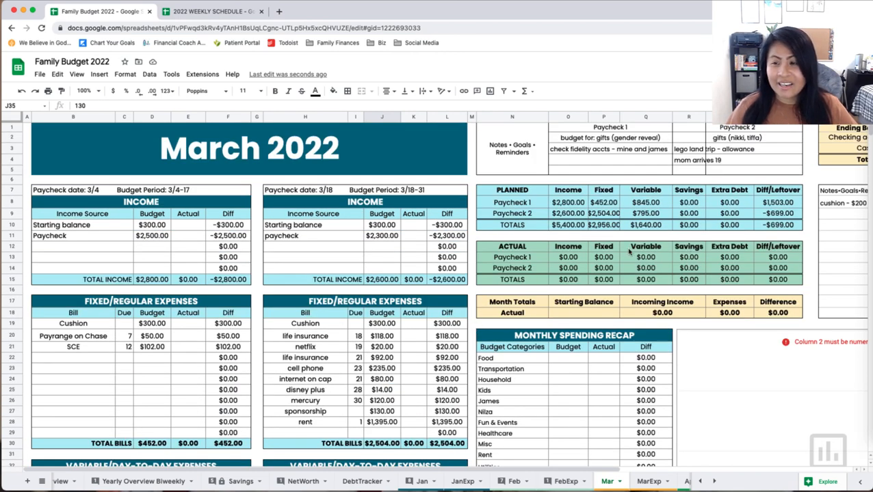
drag(624, 116, 638, 116)
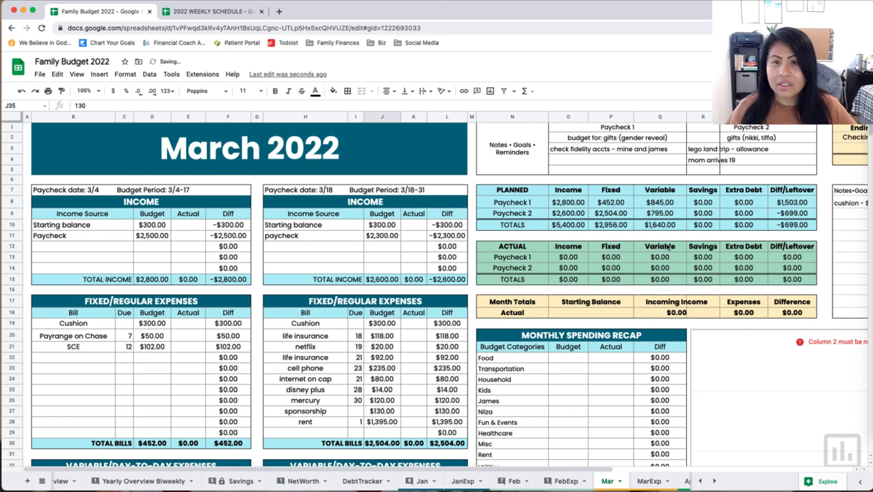
Append "(put on cc)" to the "lego land trip - allowance" note under Paycheck 2.
scroll(448, 372, down, 5)
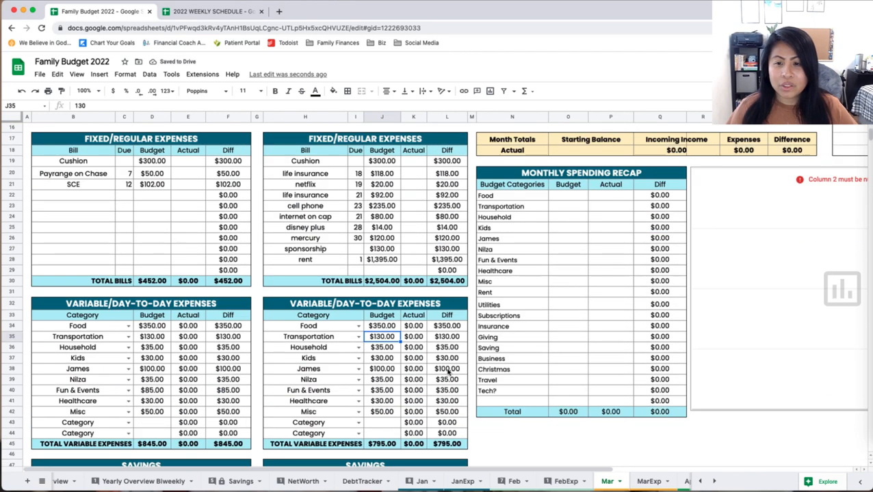
scroll(448, 372, up, 5)
click(731, 147)
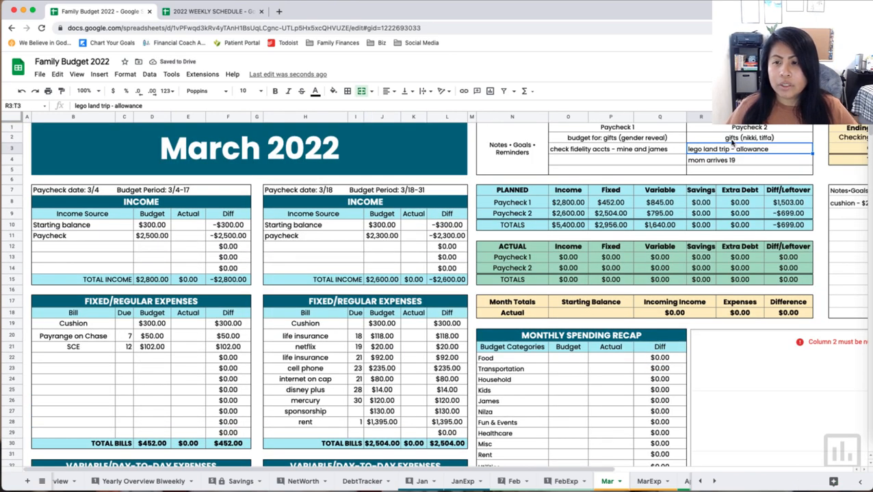
click(732, 139)
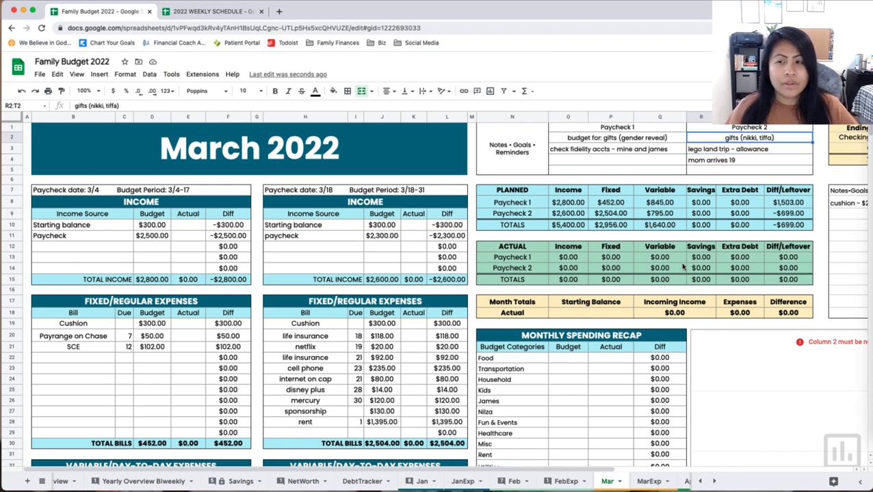
click(724, 152)
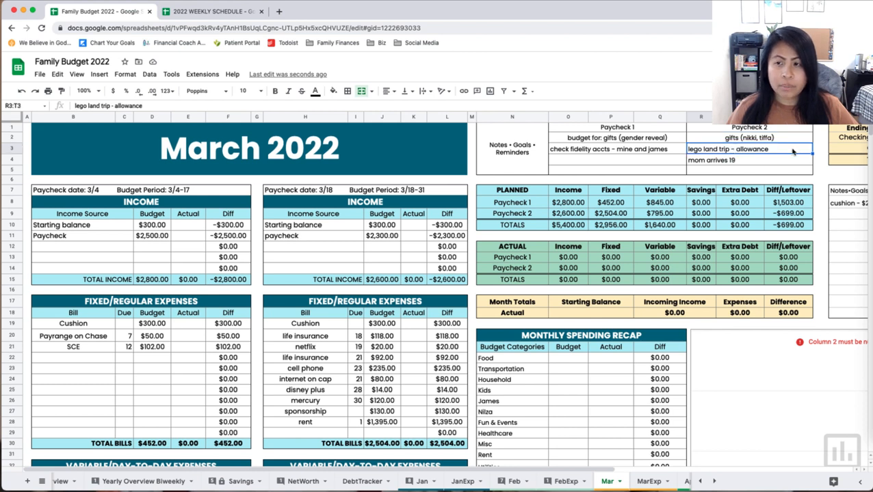
key(Return)
text(()
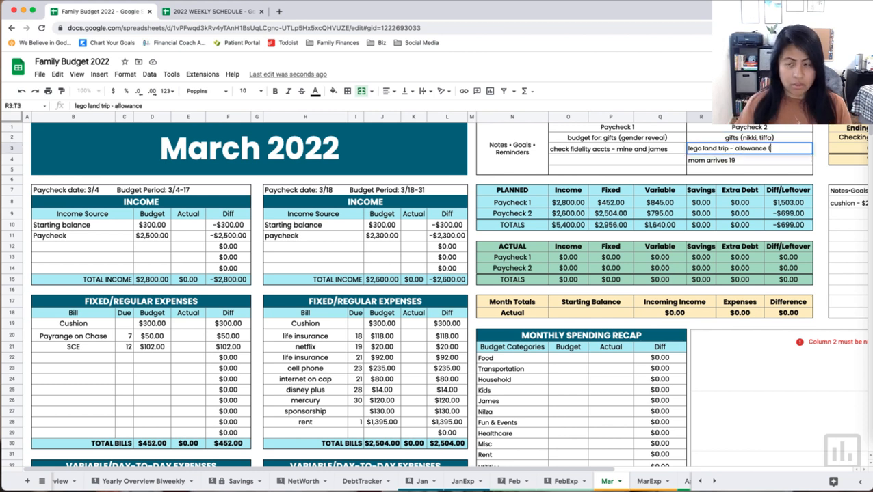
text(put on cc))
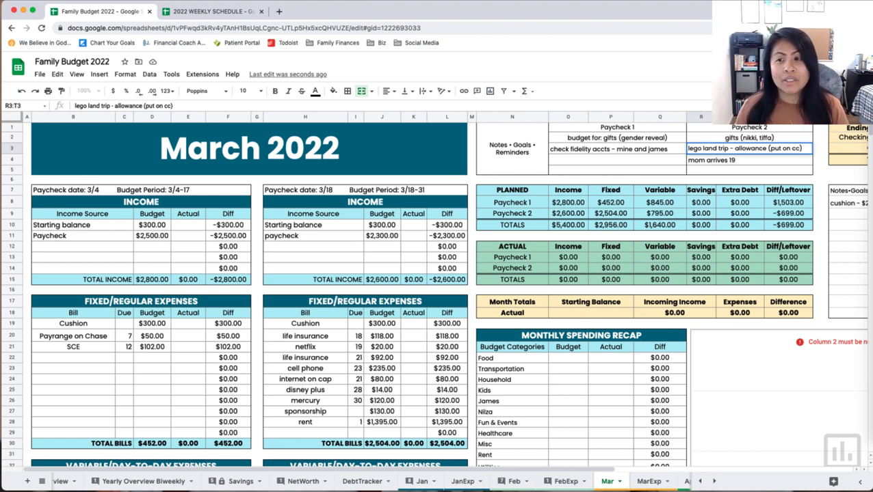
click(752, 171)
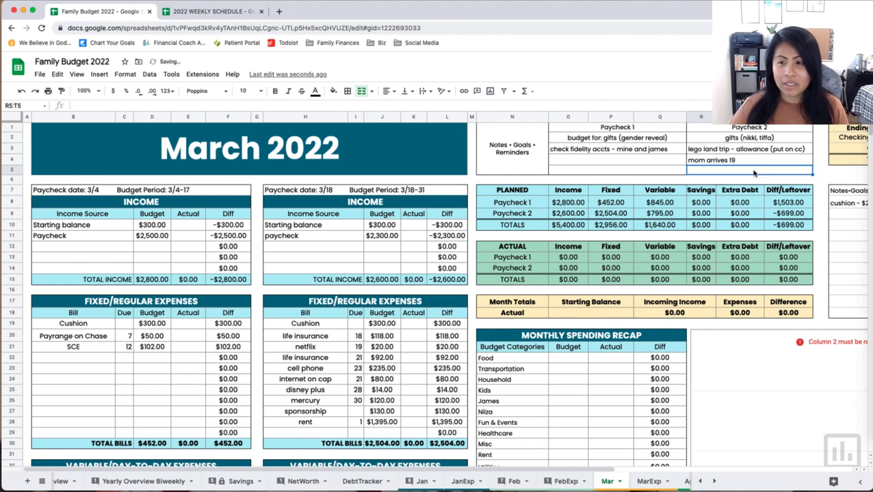
click(756, 152)
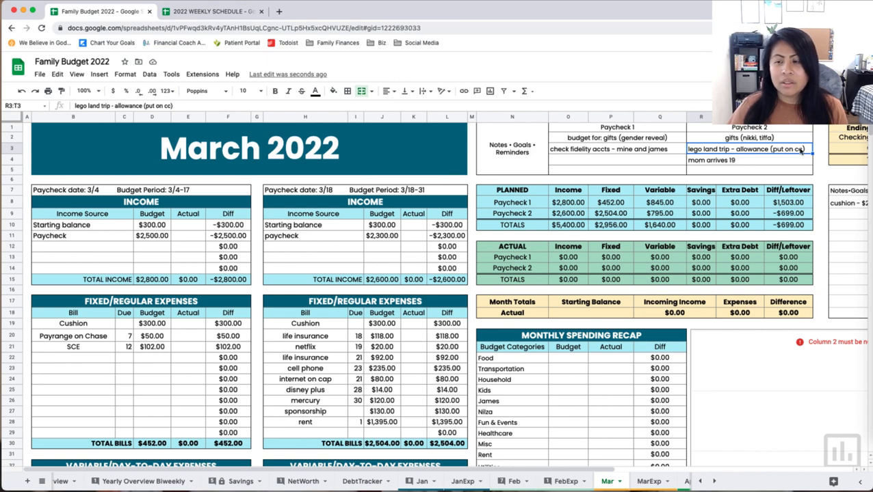
Set the Fun & Events budget in the 3/18 paycheck's variable expenses to 100.
scroll(755, 222, down, 6)
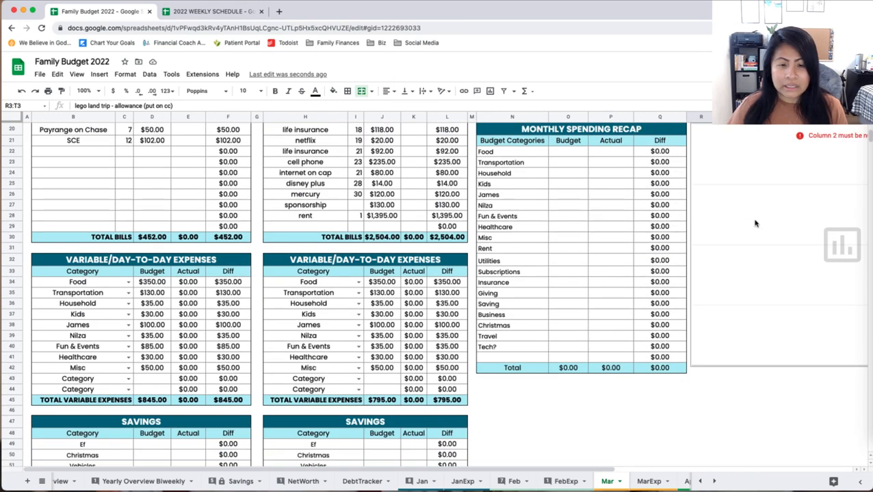
scroll(755, 222, up, 6)
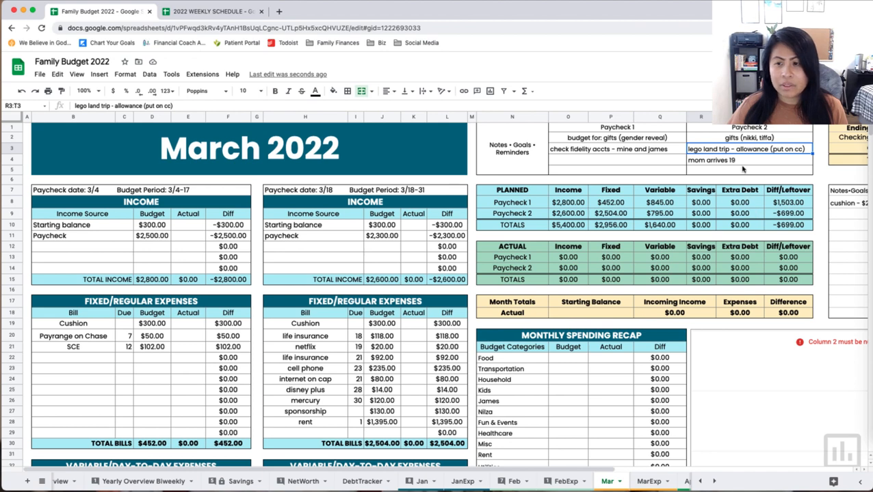
scroll(705, 162, down, 6)
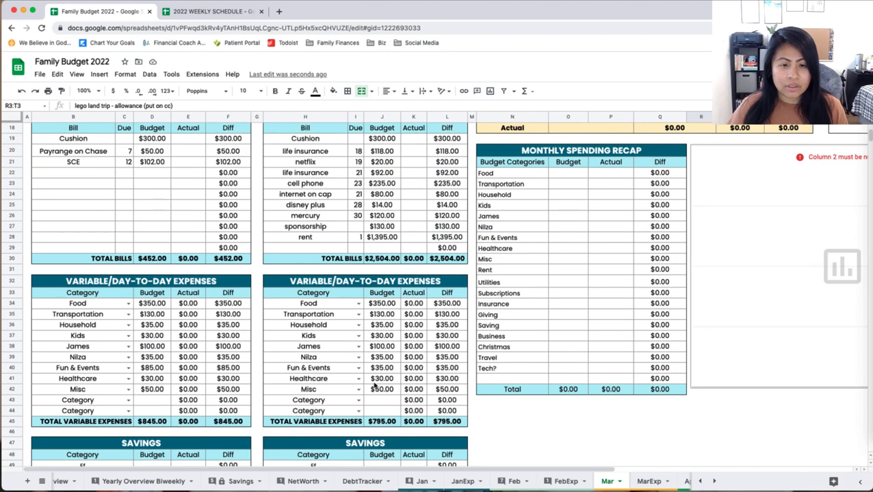
click(383, 368)
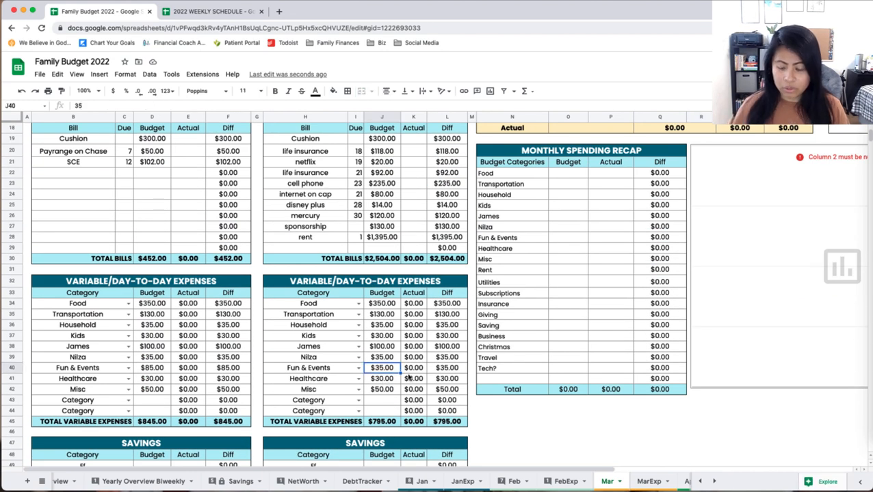
text(100)
key(Return)
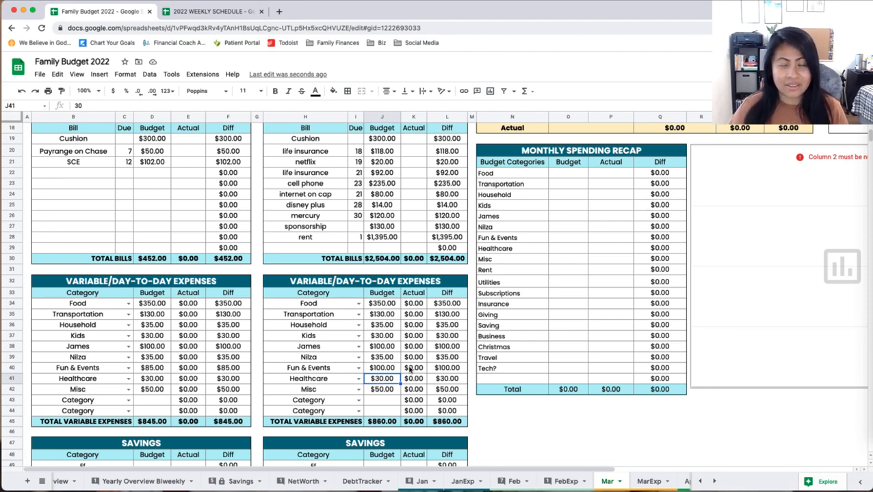
Add a "for next budget" bill of 800 to the 3/4 paycheck's fixed expenses, below SCE.
scroll(383, 367, up, 5)
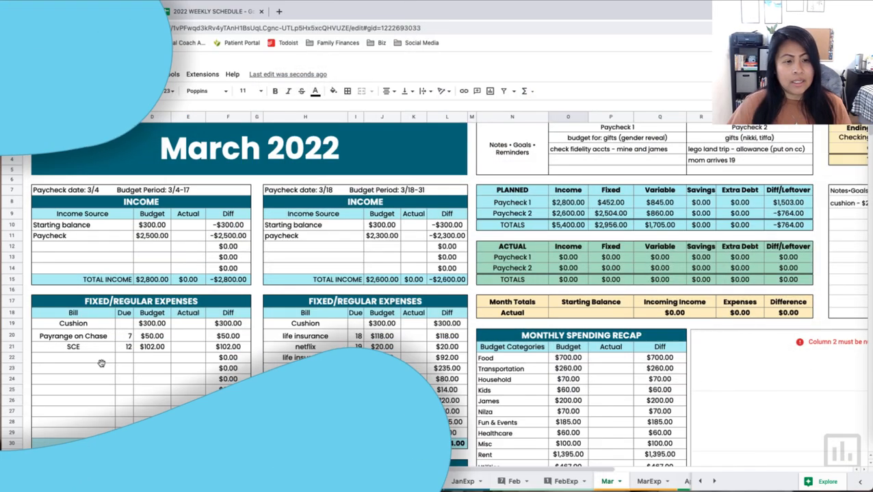
text(for )
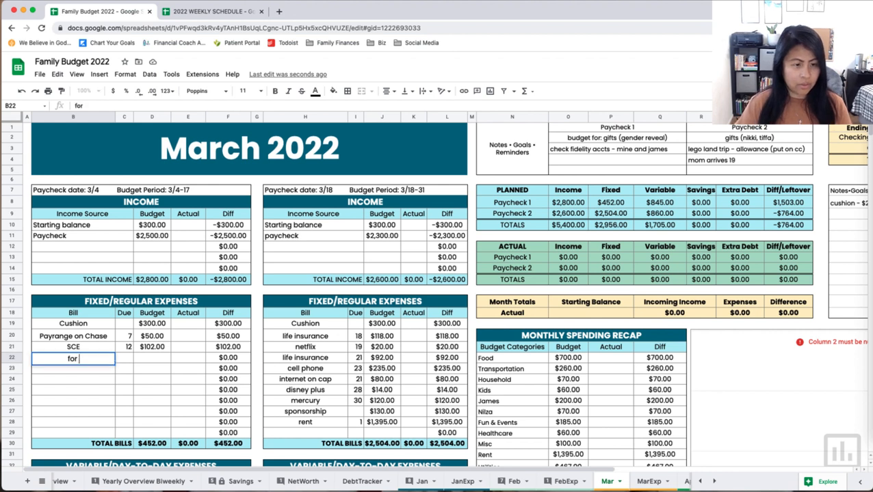
text(next budge)
key(Tab)
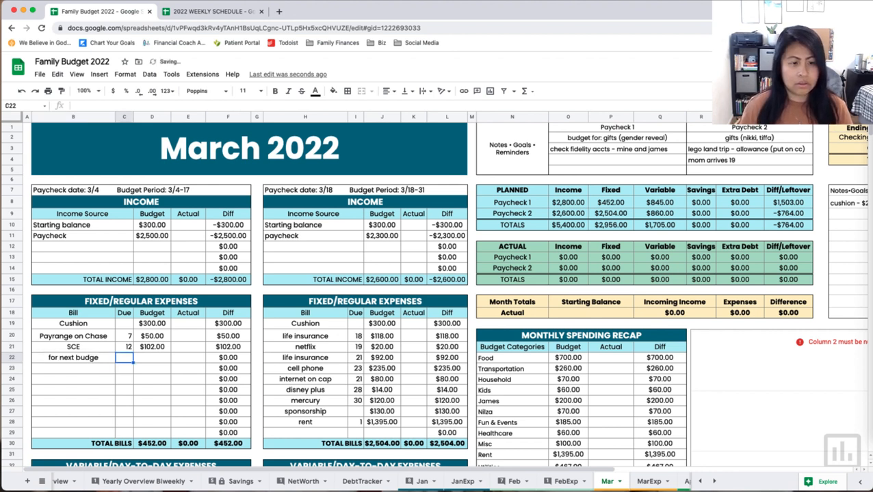
key(Left)
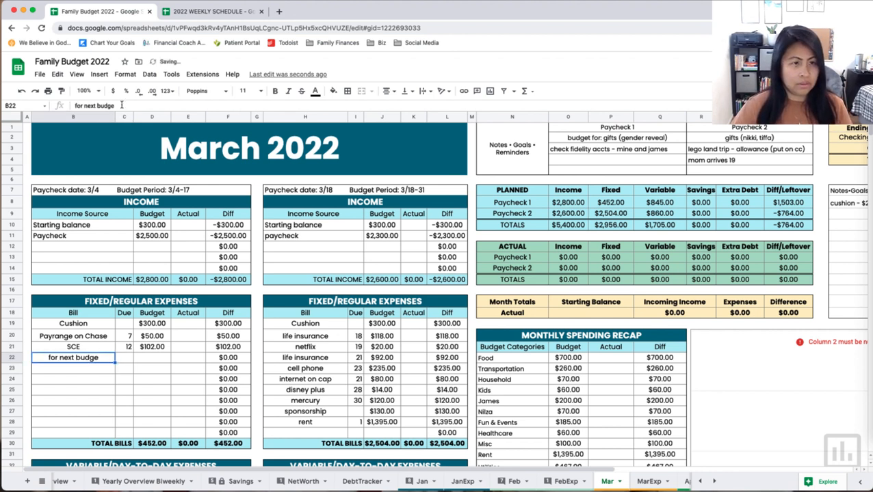
click(121, 106)
text(t)
click(151, 359)
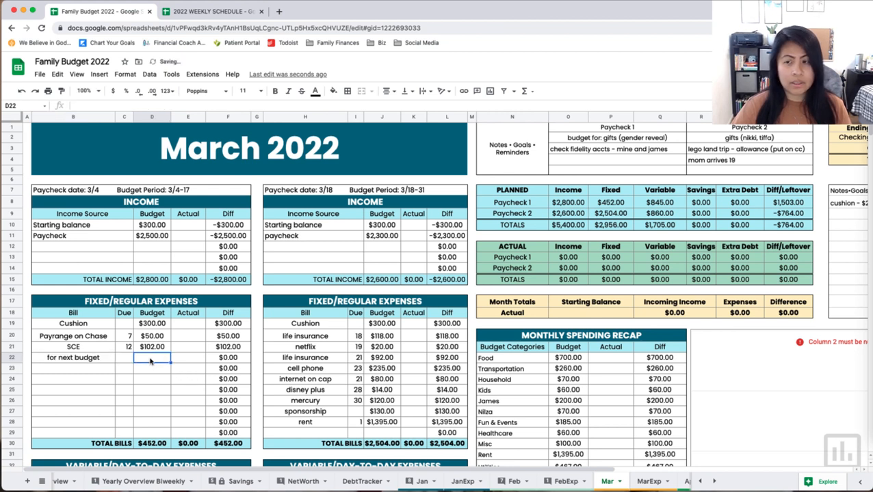
text(800)
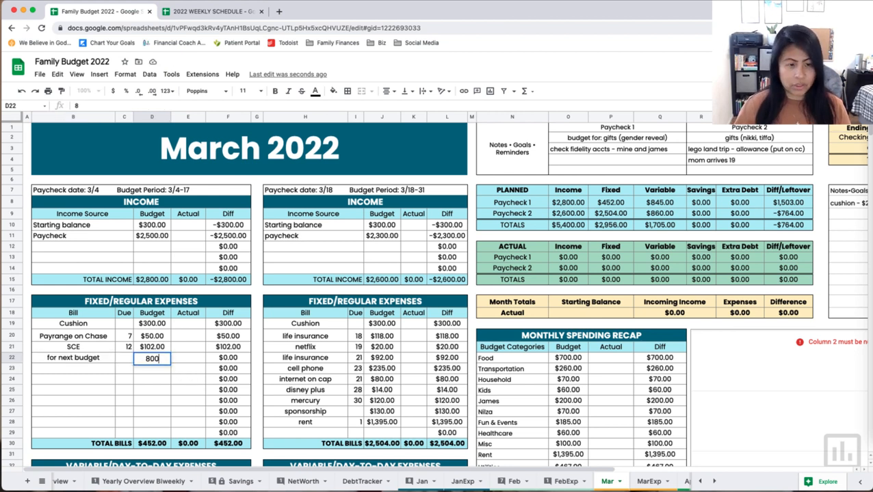
key(Return)
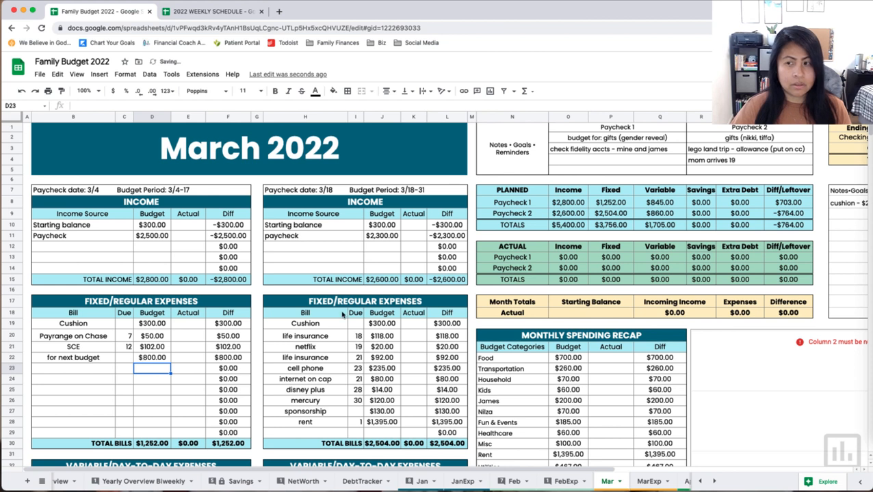
Set the 3/18 paycheck's budgeted starting balance to 1100 so it includes the money carried over from the first paycheck.
click(383, 227)
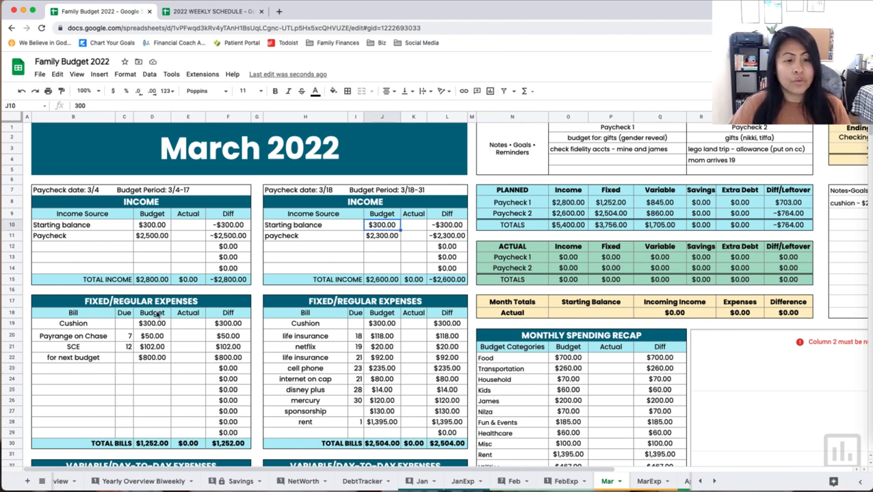
click(149, 358)
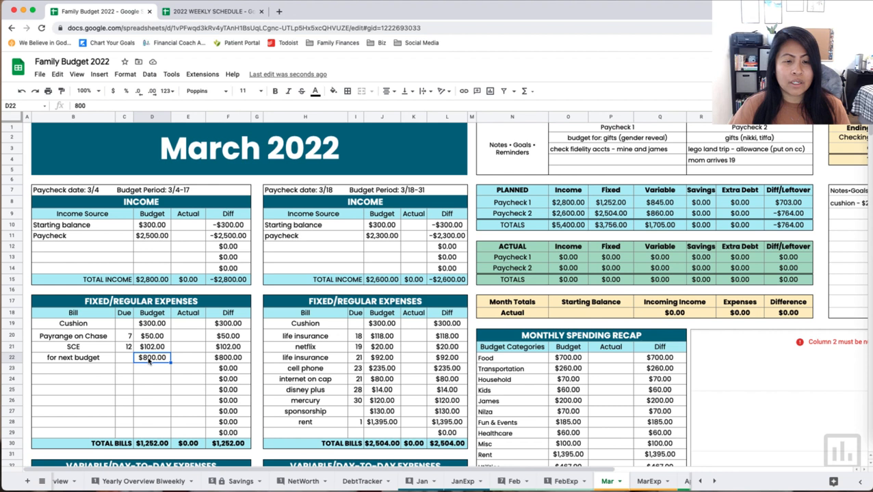
click(387, 226)
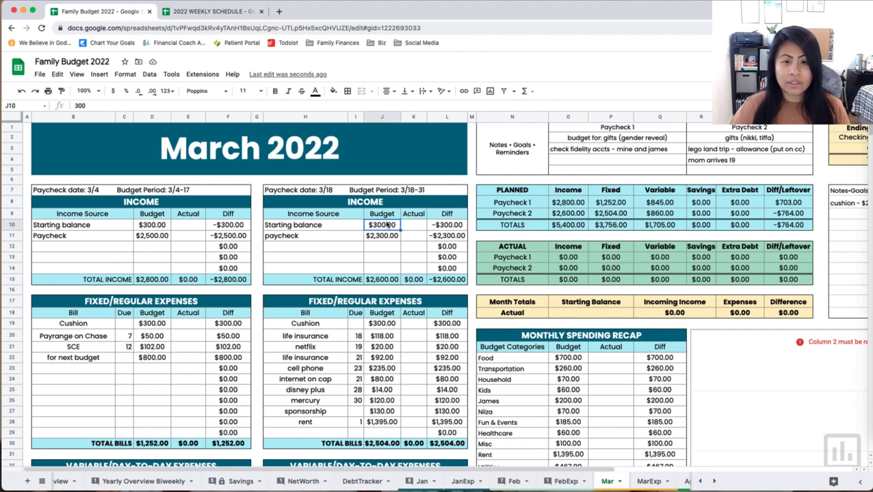
text(100)
key(BackSpace)
key(BackSpace)
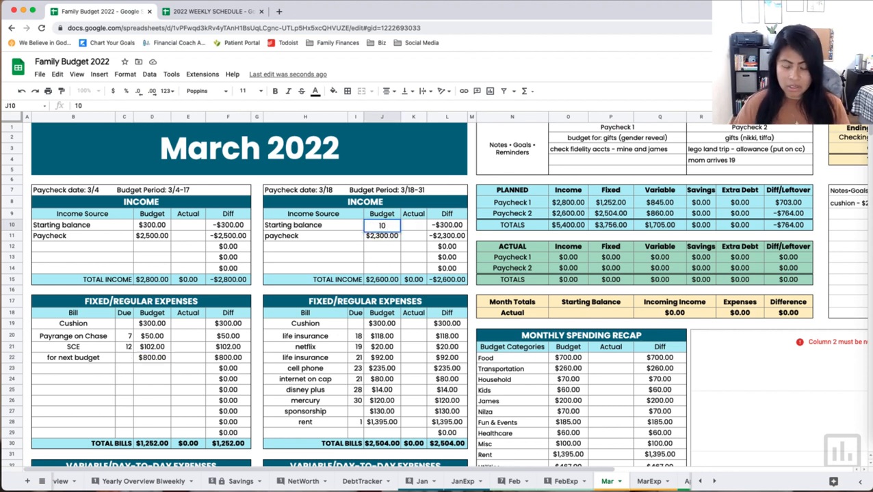
text(100)
key(Return)
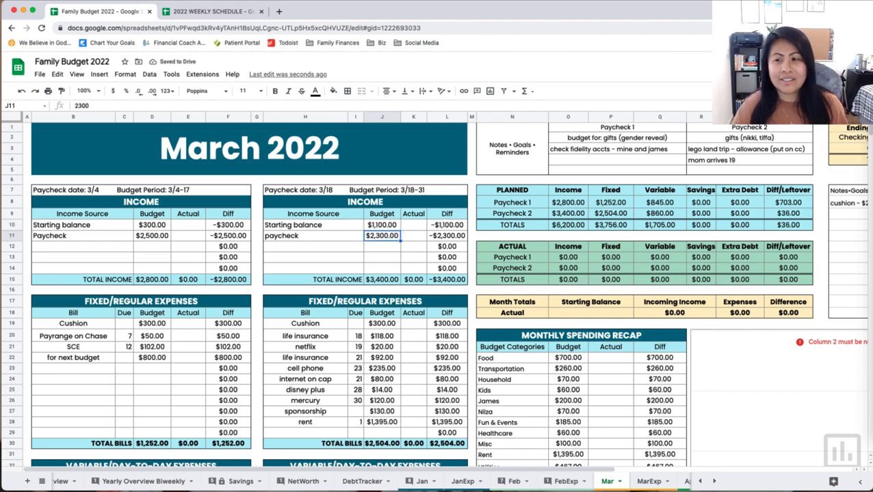
Enter the heading "tax refund" in cell N47, in the empty area beside the savings tables.
scroll(166, 330, down, 10)
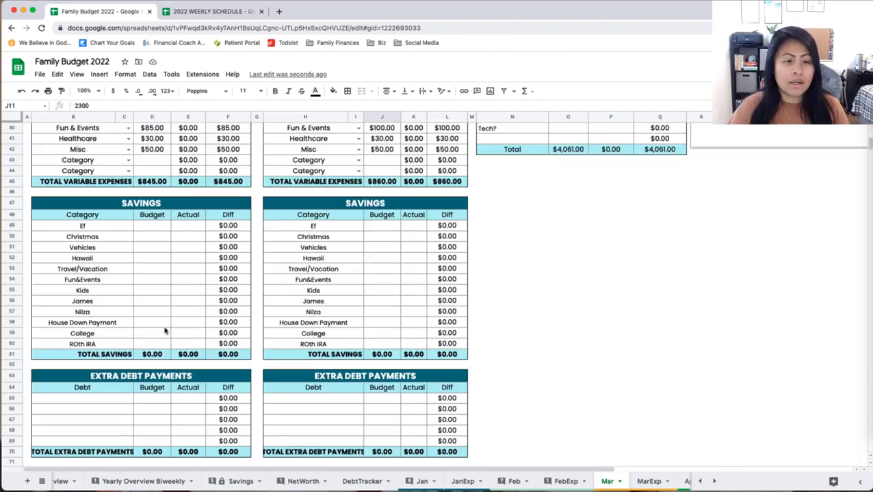
click(489, 206)
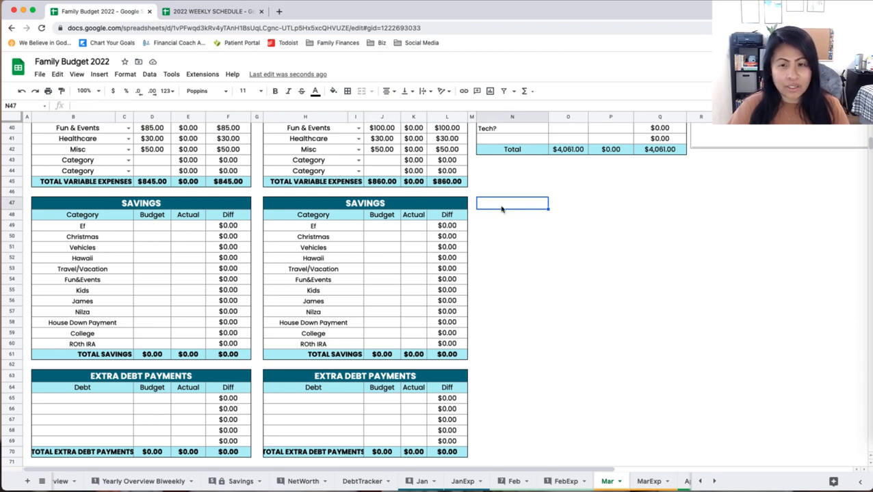
drag(504, 205, 598, 205)
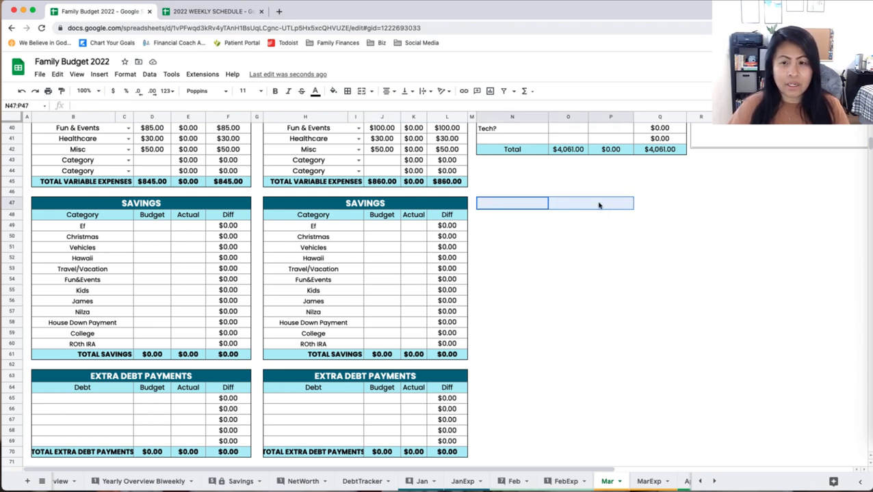
click(540, 201)
text(tax)
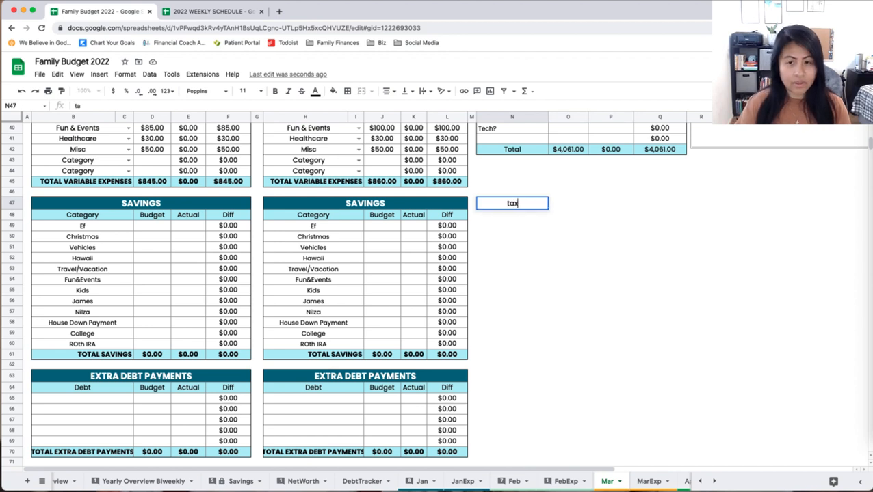
key(Return)
key(Up)
text(t)
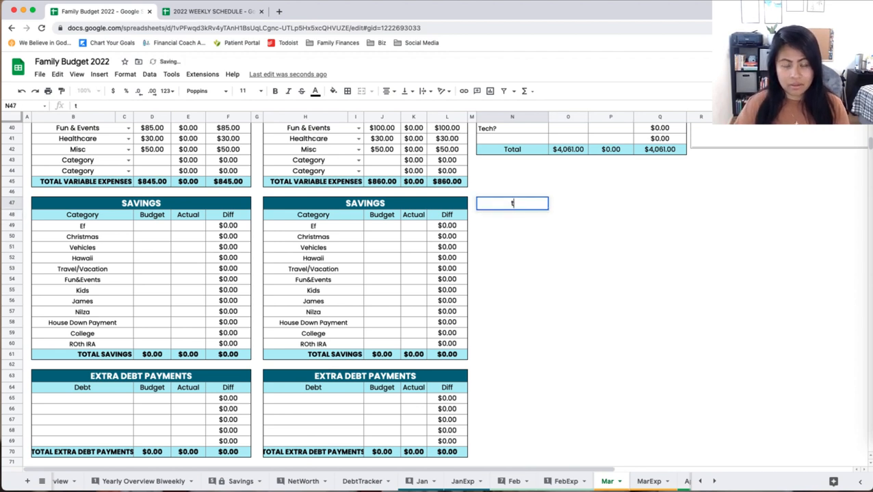
text(ax refund)
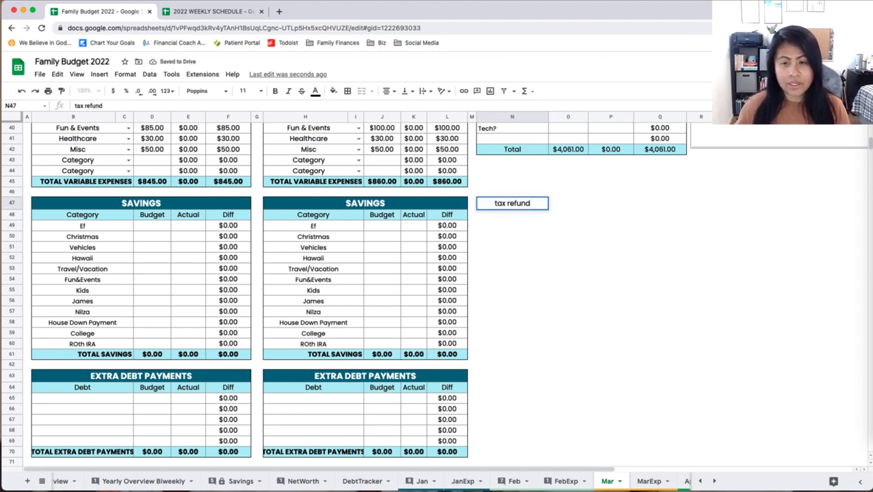
key(Tab)
Add the row labels "federal" and "state" below the tax refund heading.
key(Left)
key(Down)
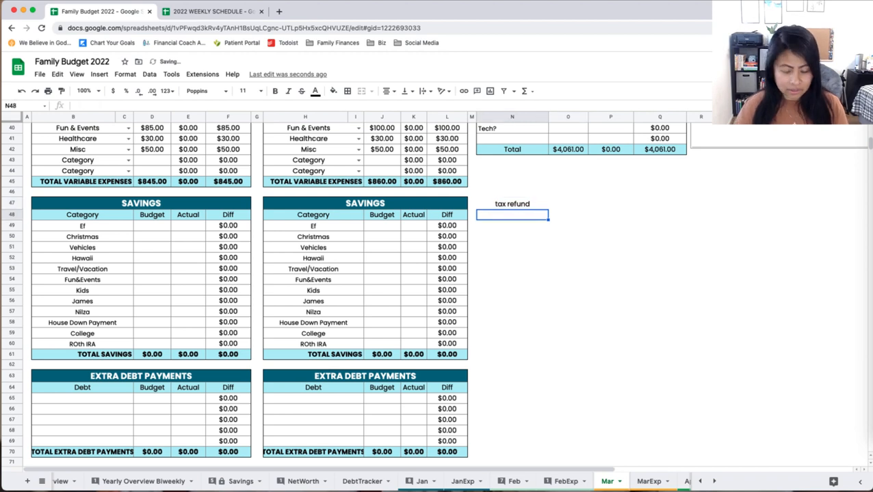
text(federal)
key(Return)
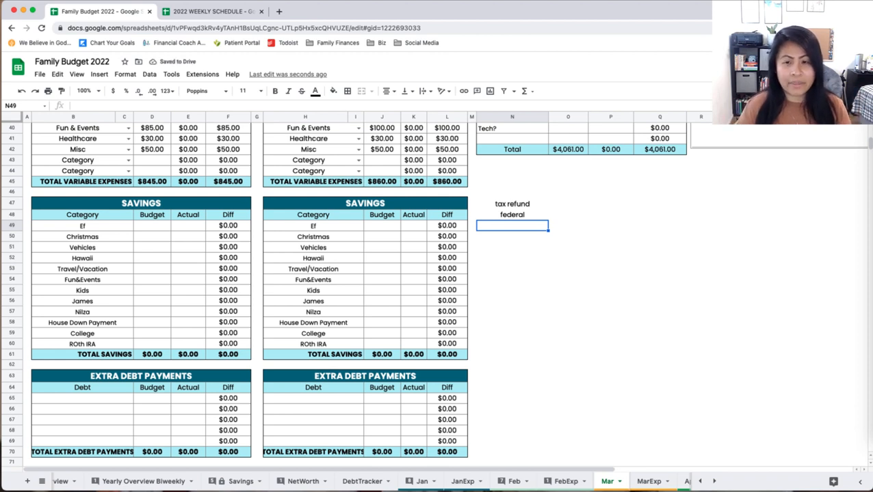
text(state)
Enter refund amounts of 3725 for federal and 3843 for state, and sum them in a row labelled "total".
key(Up)
key(Right)
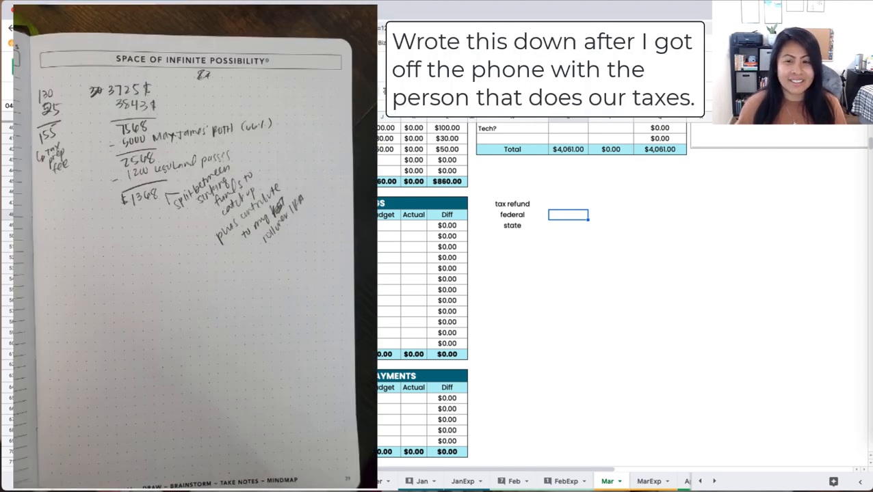
text(3725)
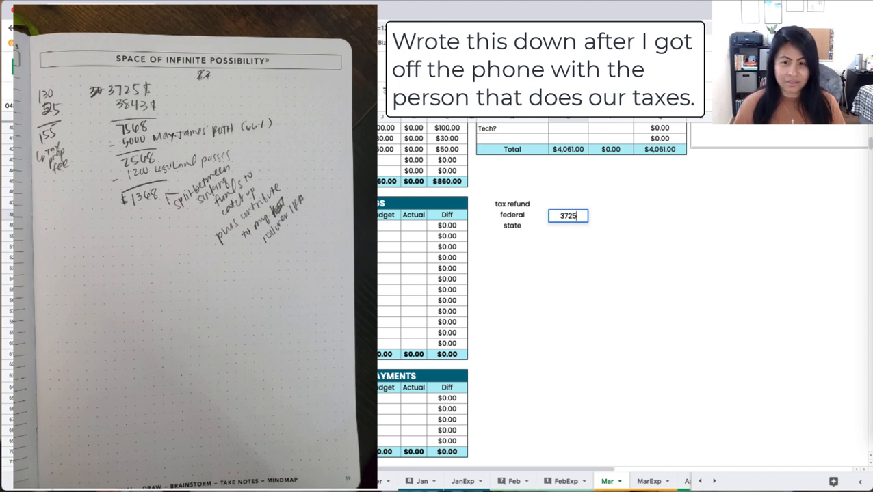
key(Return)
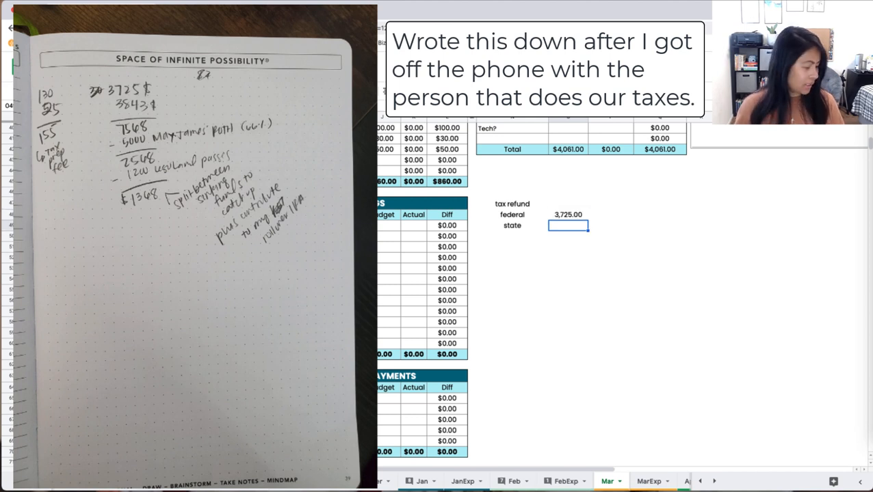
text(3843)
key(Return)
text(t)
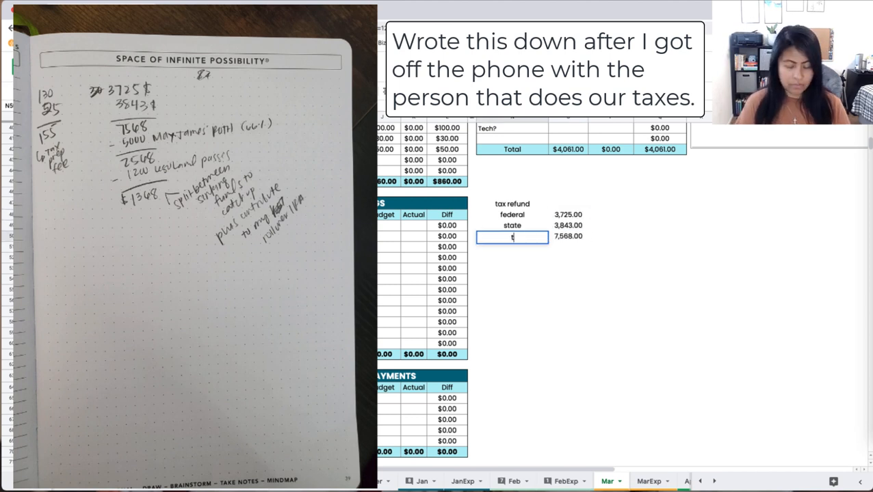
text(otal)
key(Return)
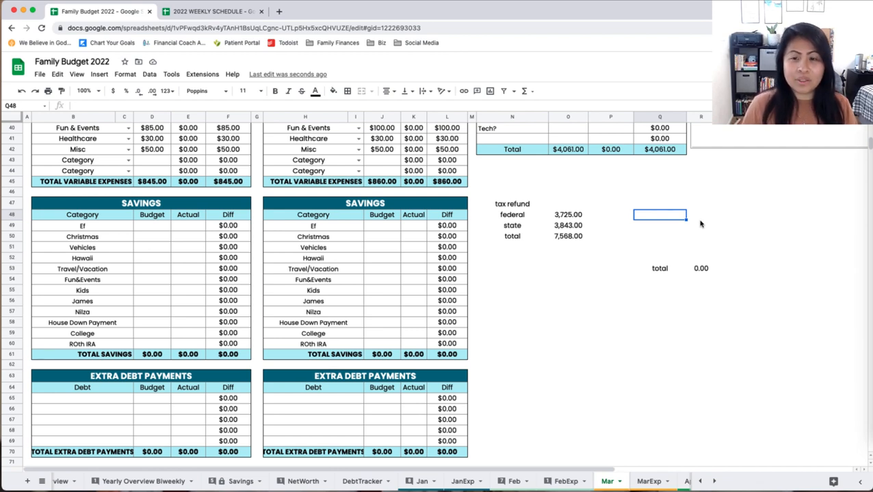
Add a "max out roth" allocation of 5000 in row 48, beside the tax refund amounts.
text(rot)
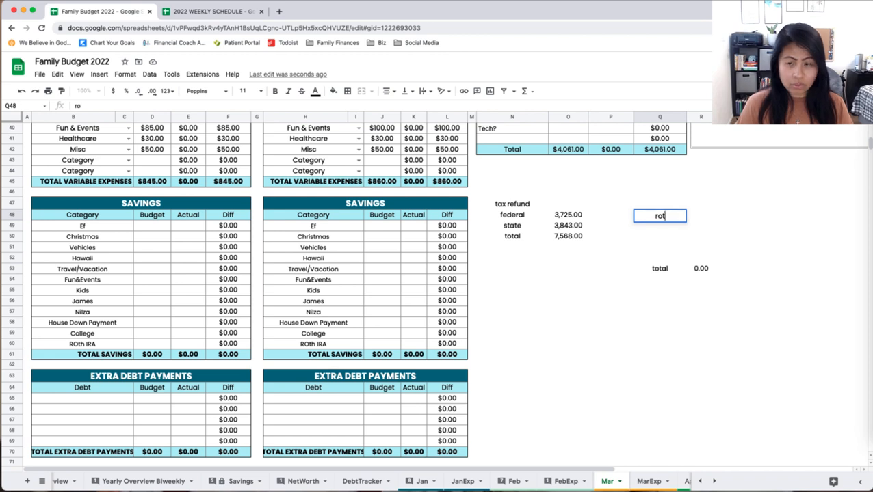
key(BackSpace)
key(BackSpace)
text(max out roth)
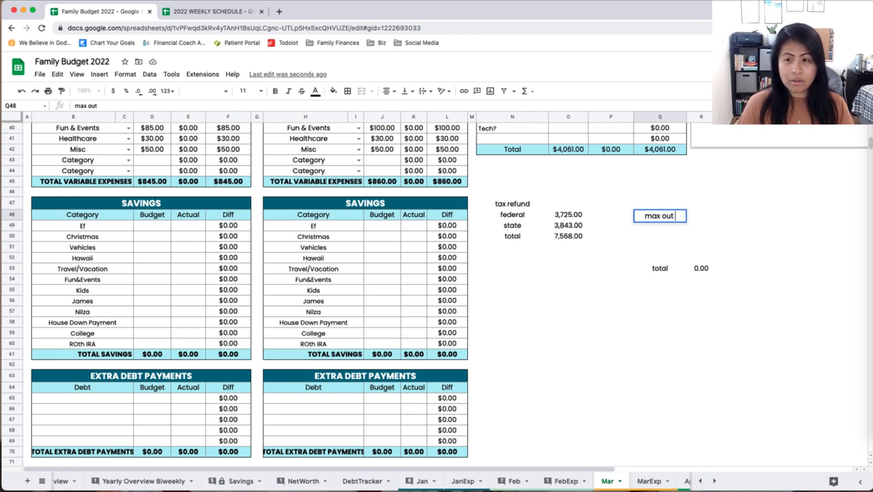
key(Tab)
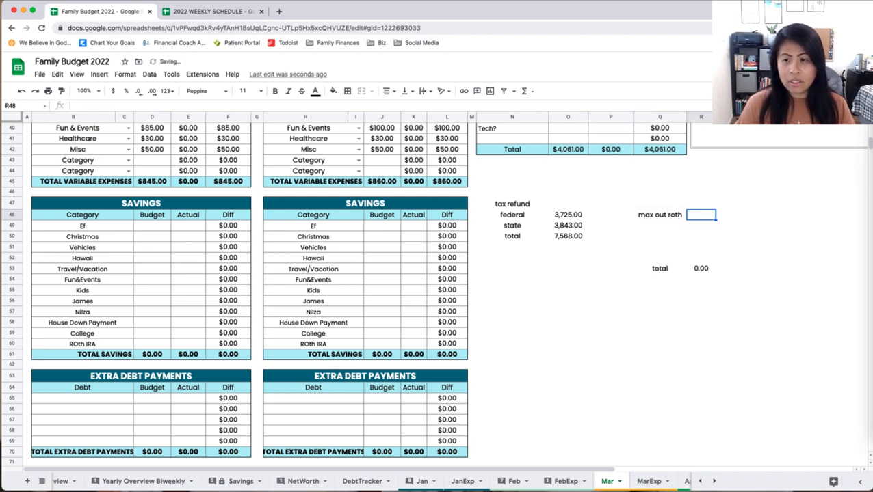
text(5000)
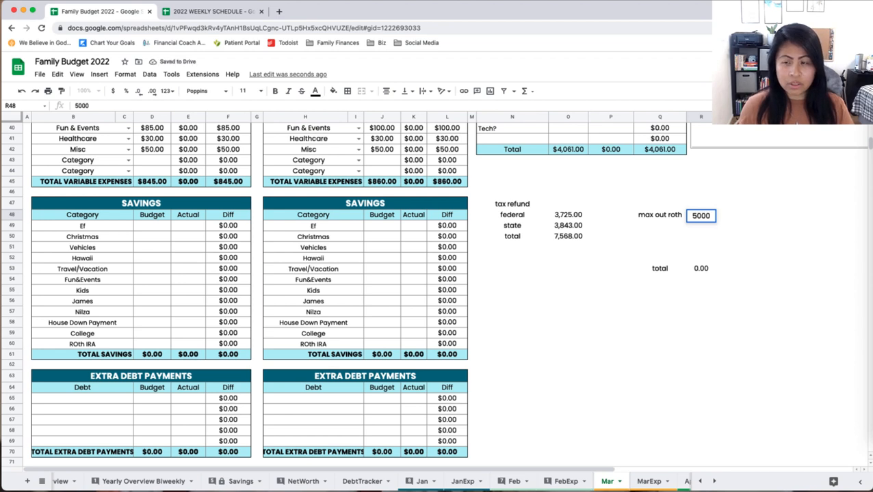
key(Return)
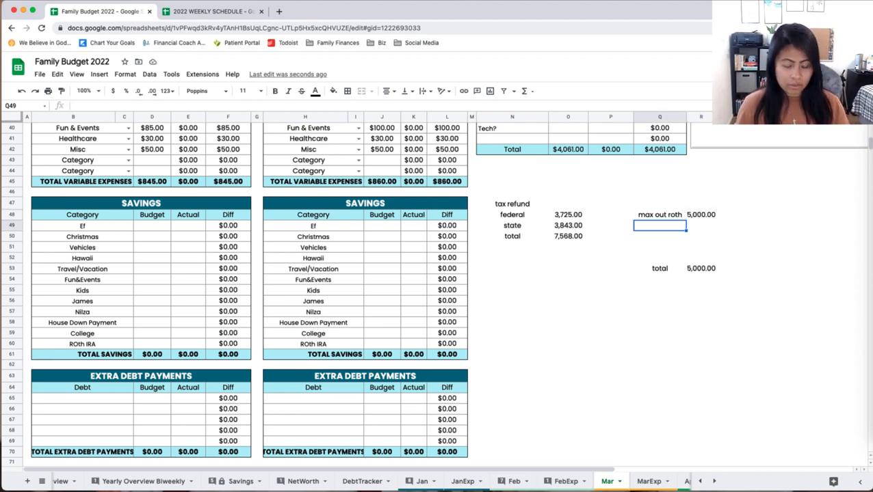
Add a "legoland passes" allocation of 1200 below the "max out roth" row.
text(legolan)
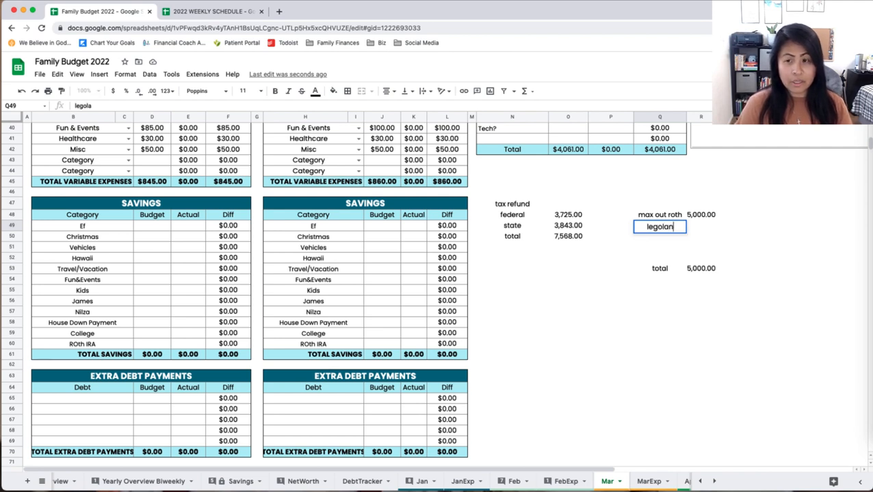
text(d passes)
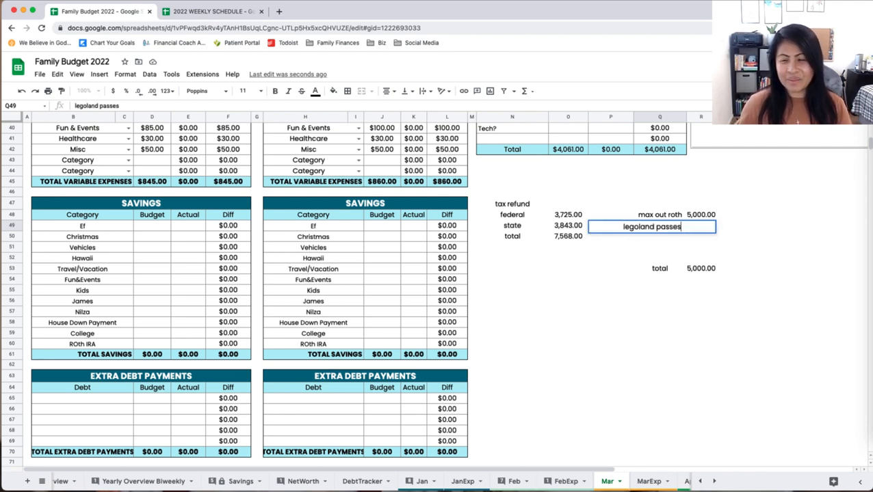
key(Tab)
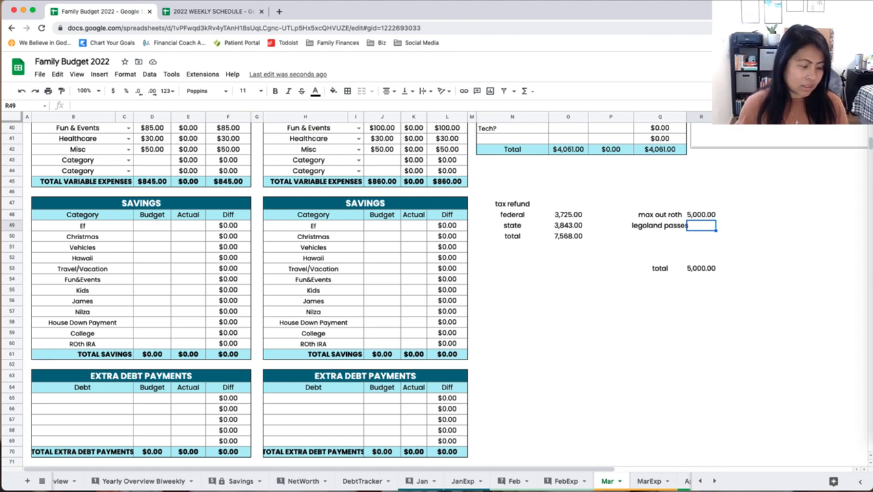
text(1200)
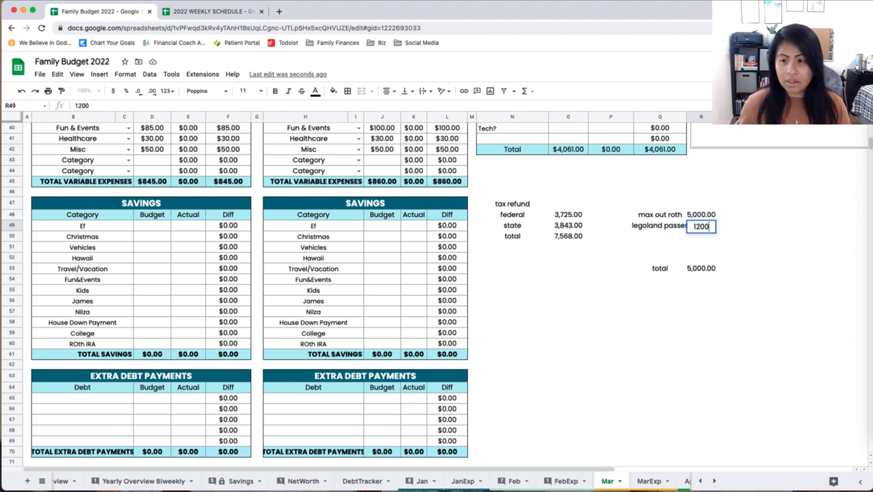
key(Return)
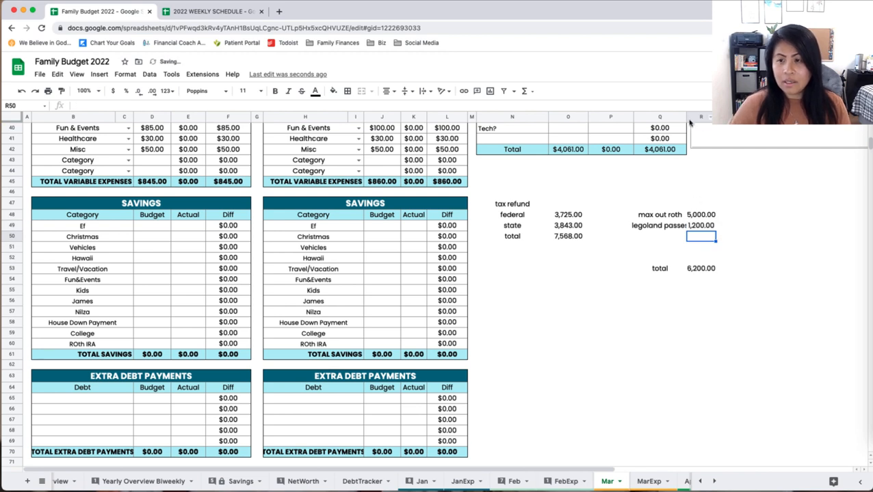
Widen column Q slightly to fit its labels and add a "sinking and ef" allocation of 1368 below the "legoland passes" row.
drag(687, 117, 692, 117)
click(671, 239)
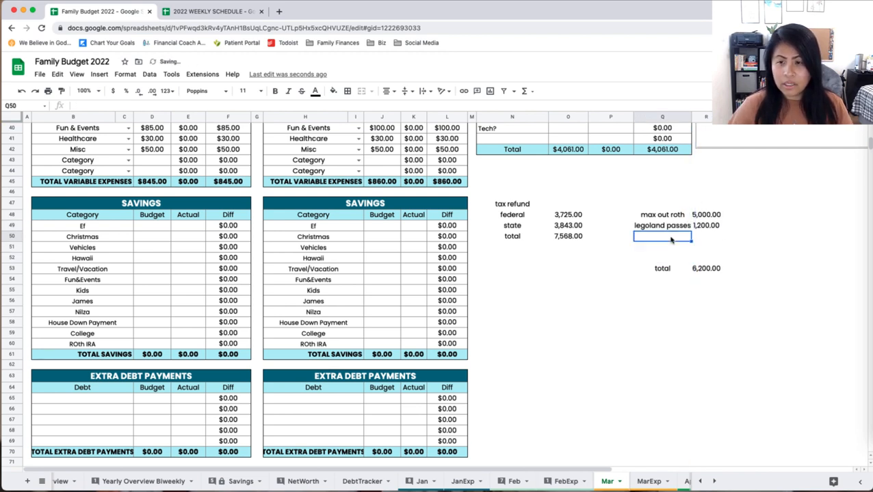
text(sink)
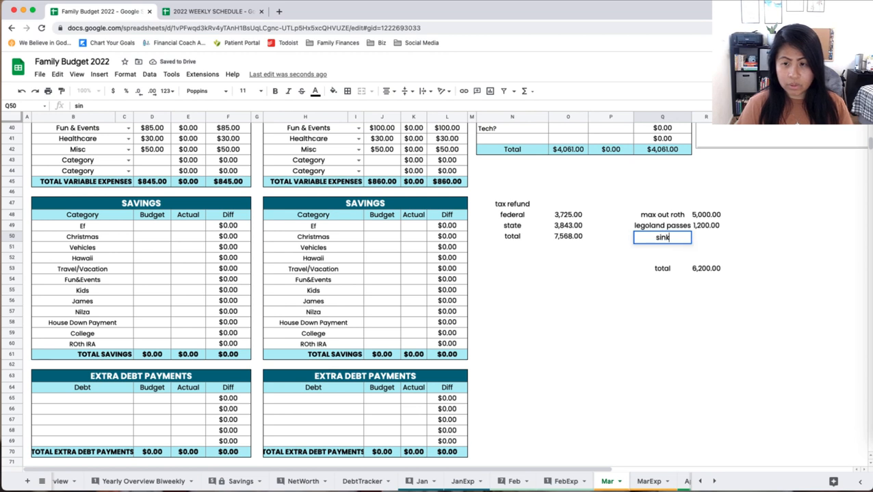
text(ing h)
key(BackSpace)
key(BackSpace)
text(and ef)
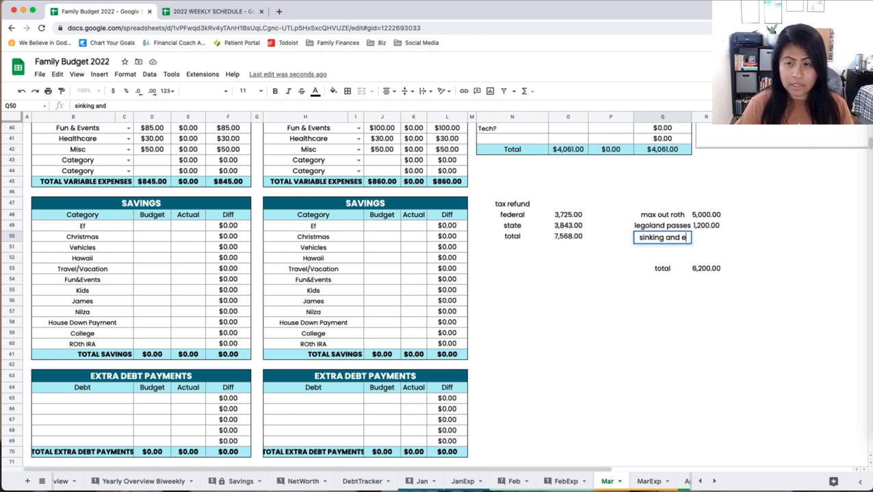
key(Tab)
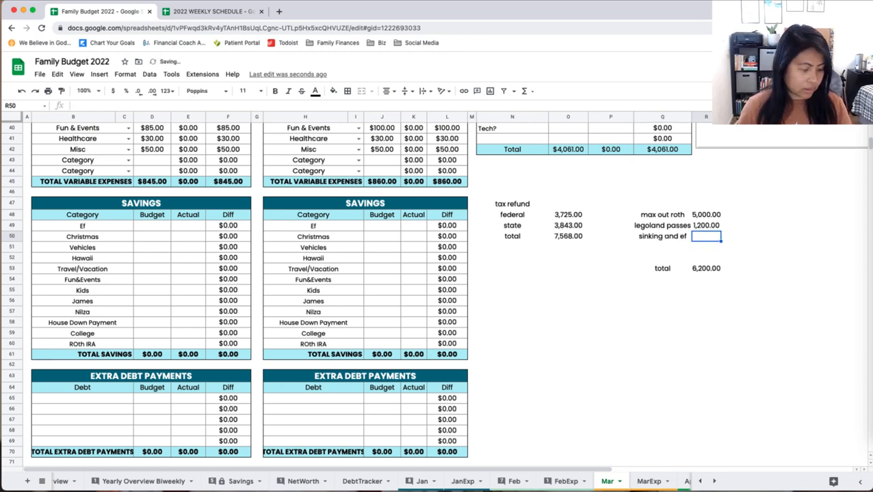
text(1368)
key(Return)
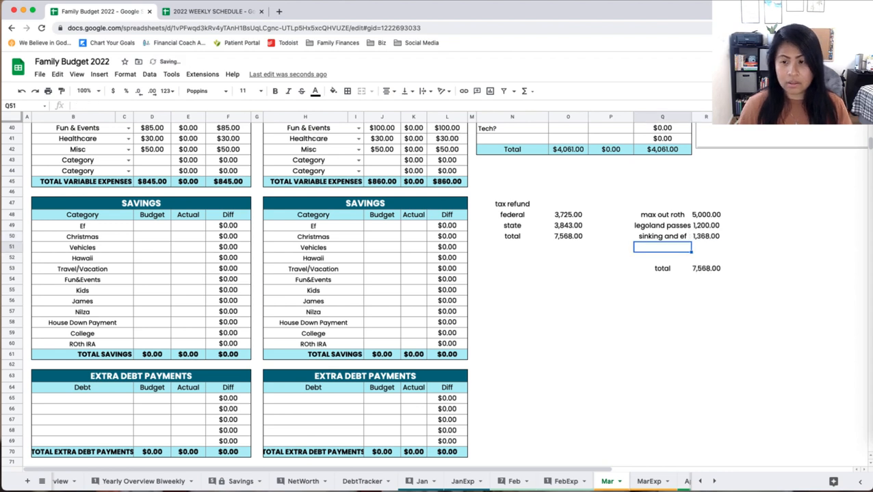
click(706, 236)
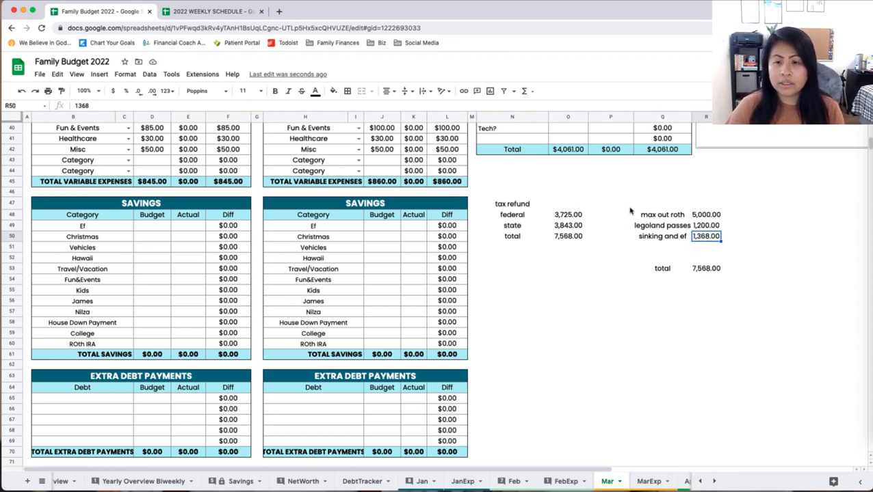
drag(672, 208, 679, 215)
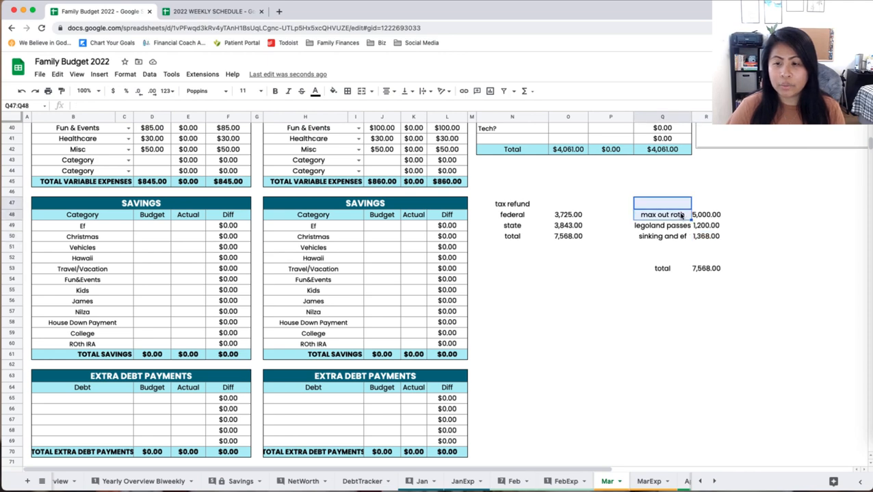
click(620, 204)
click(665, 207)
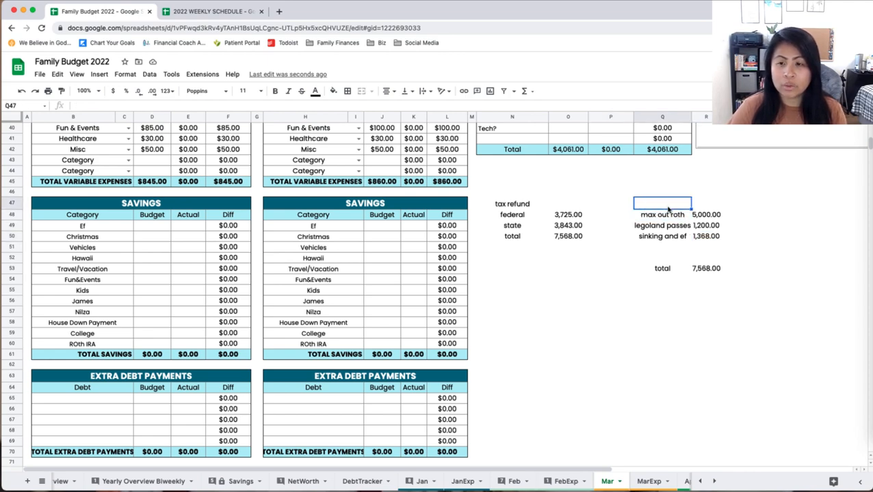
scroll(651, 231, up, 10)
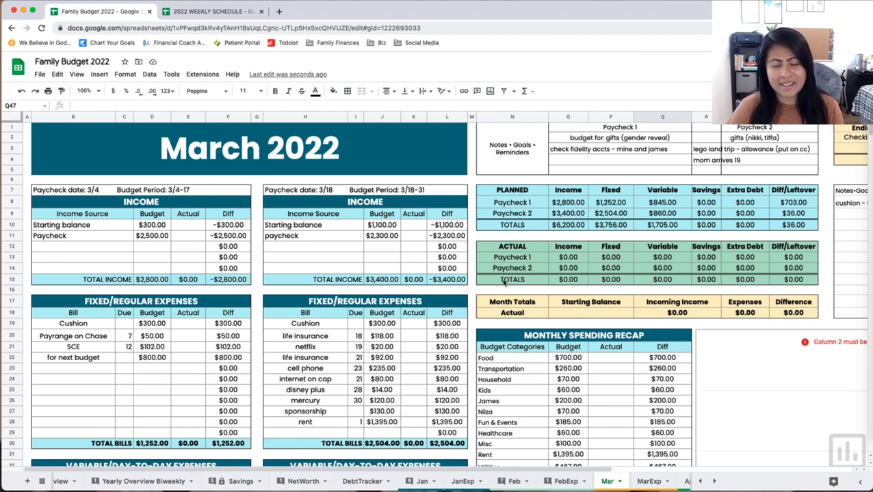
scroll(504, 282, down, 1)
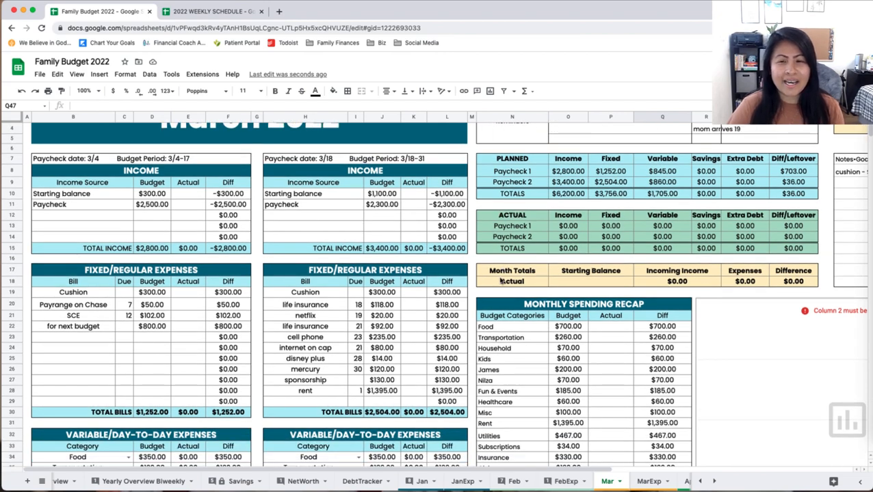
scroll(500, 281, up, 1)
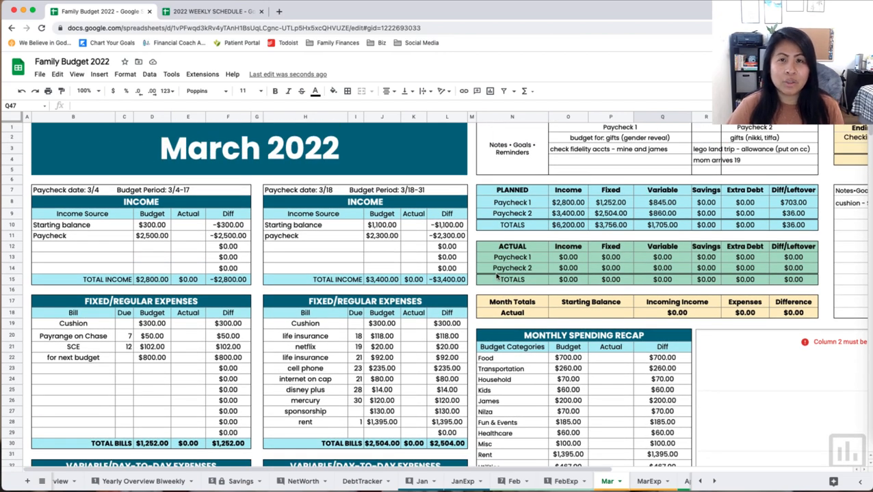